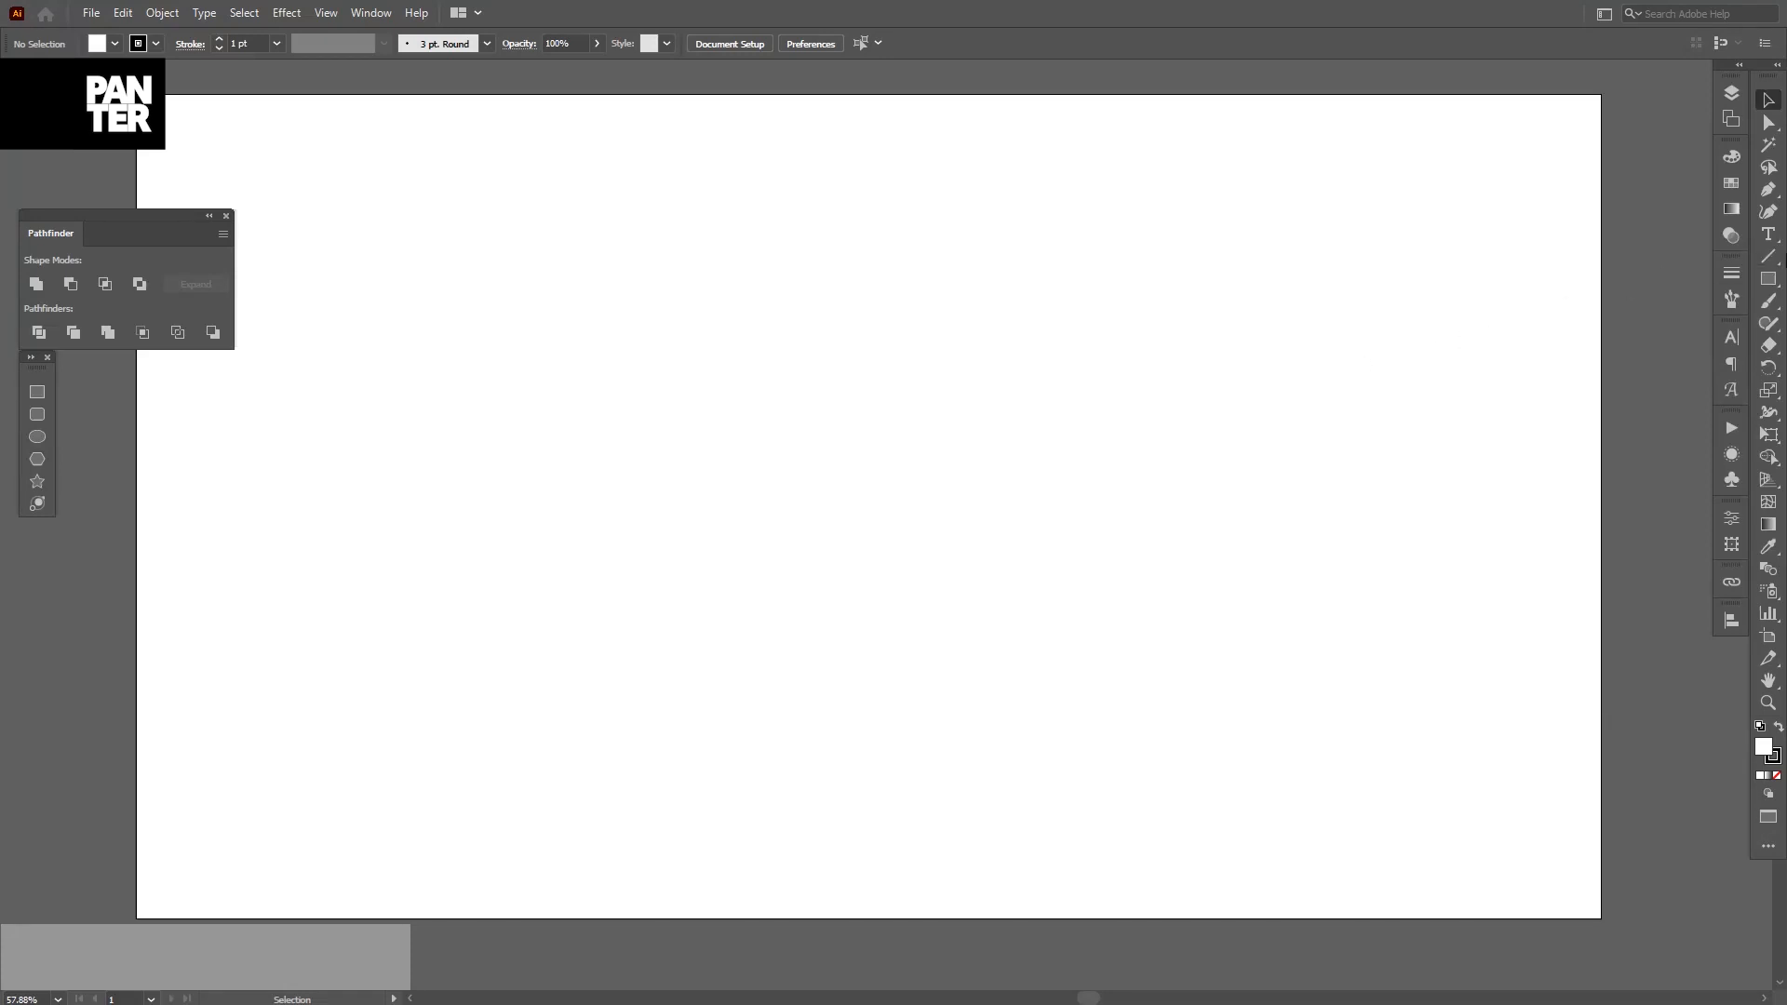
Type PANTER on the artboard and scale it up to span much of the page width
left_click(1769, 235)
type("PANTER")
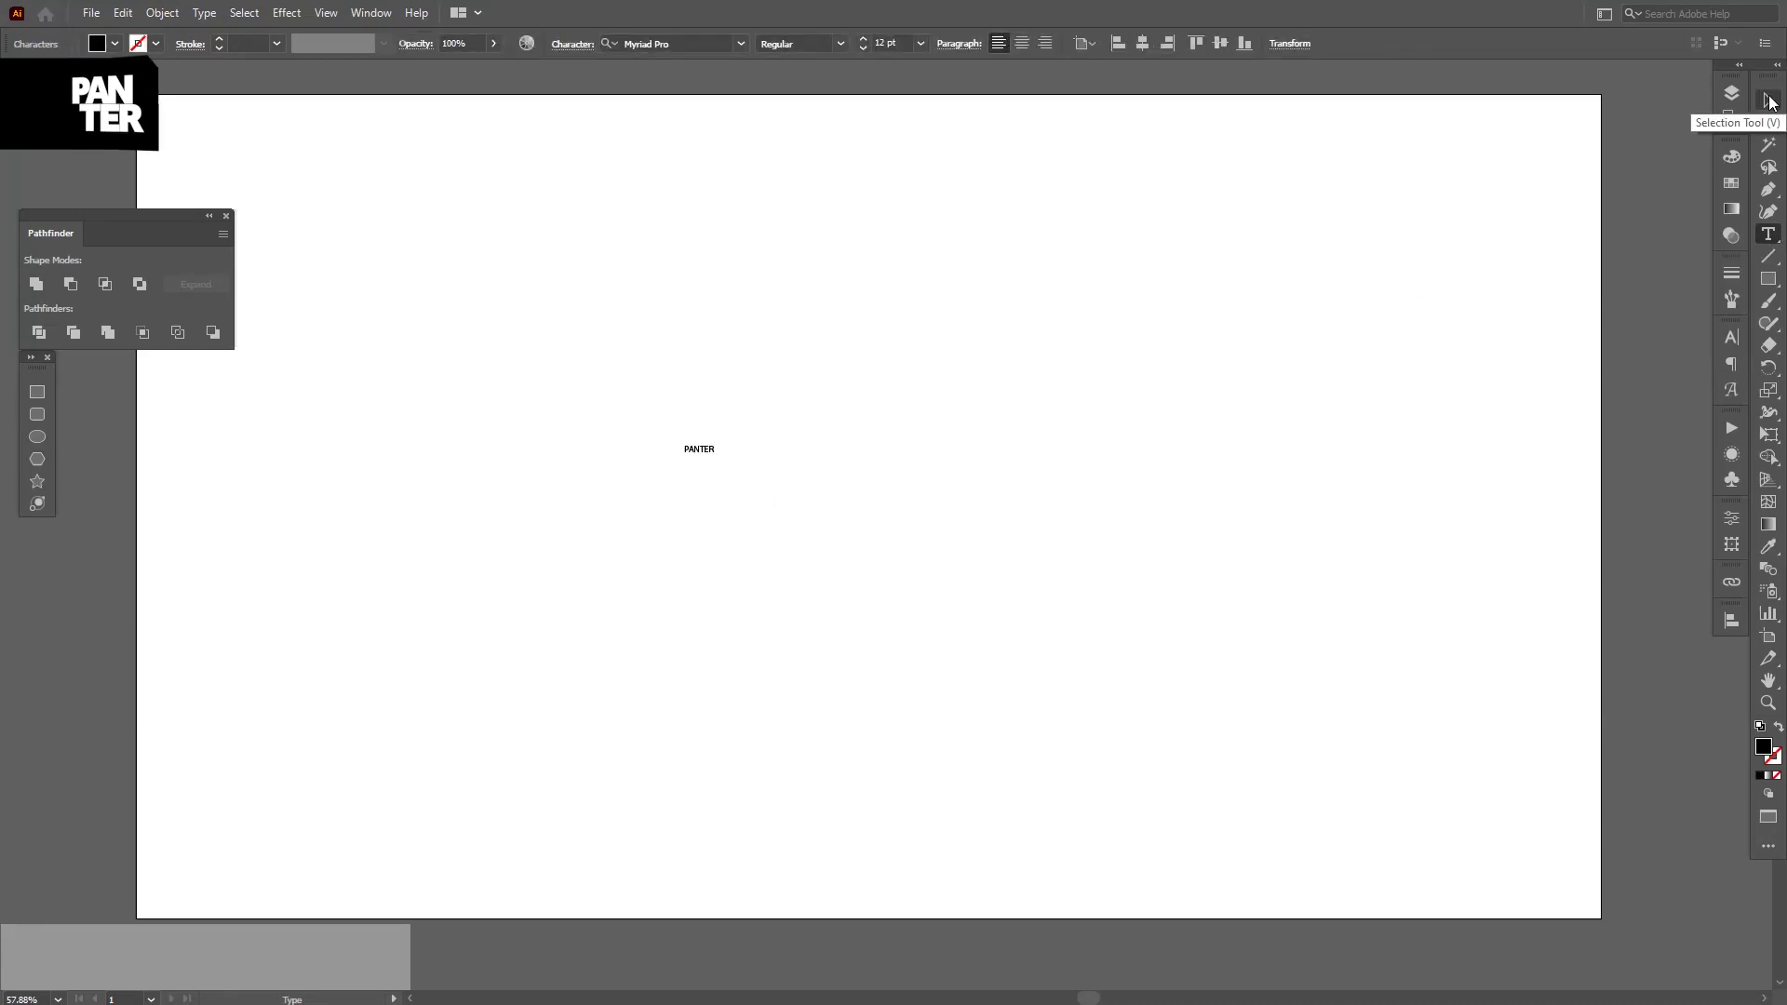
left_click(1768, 99)
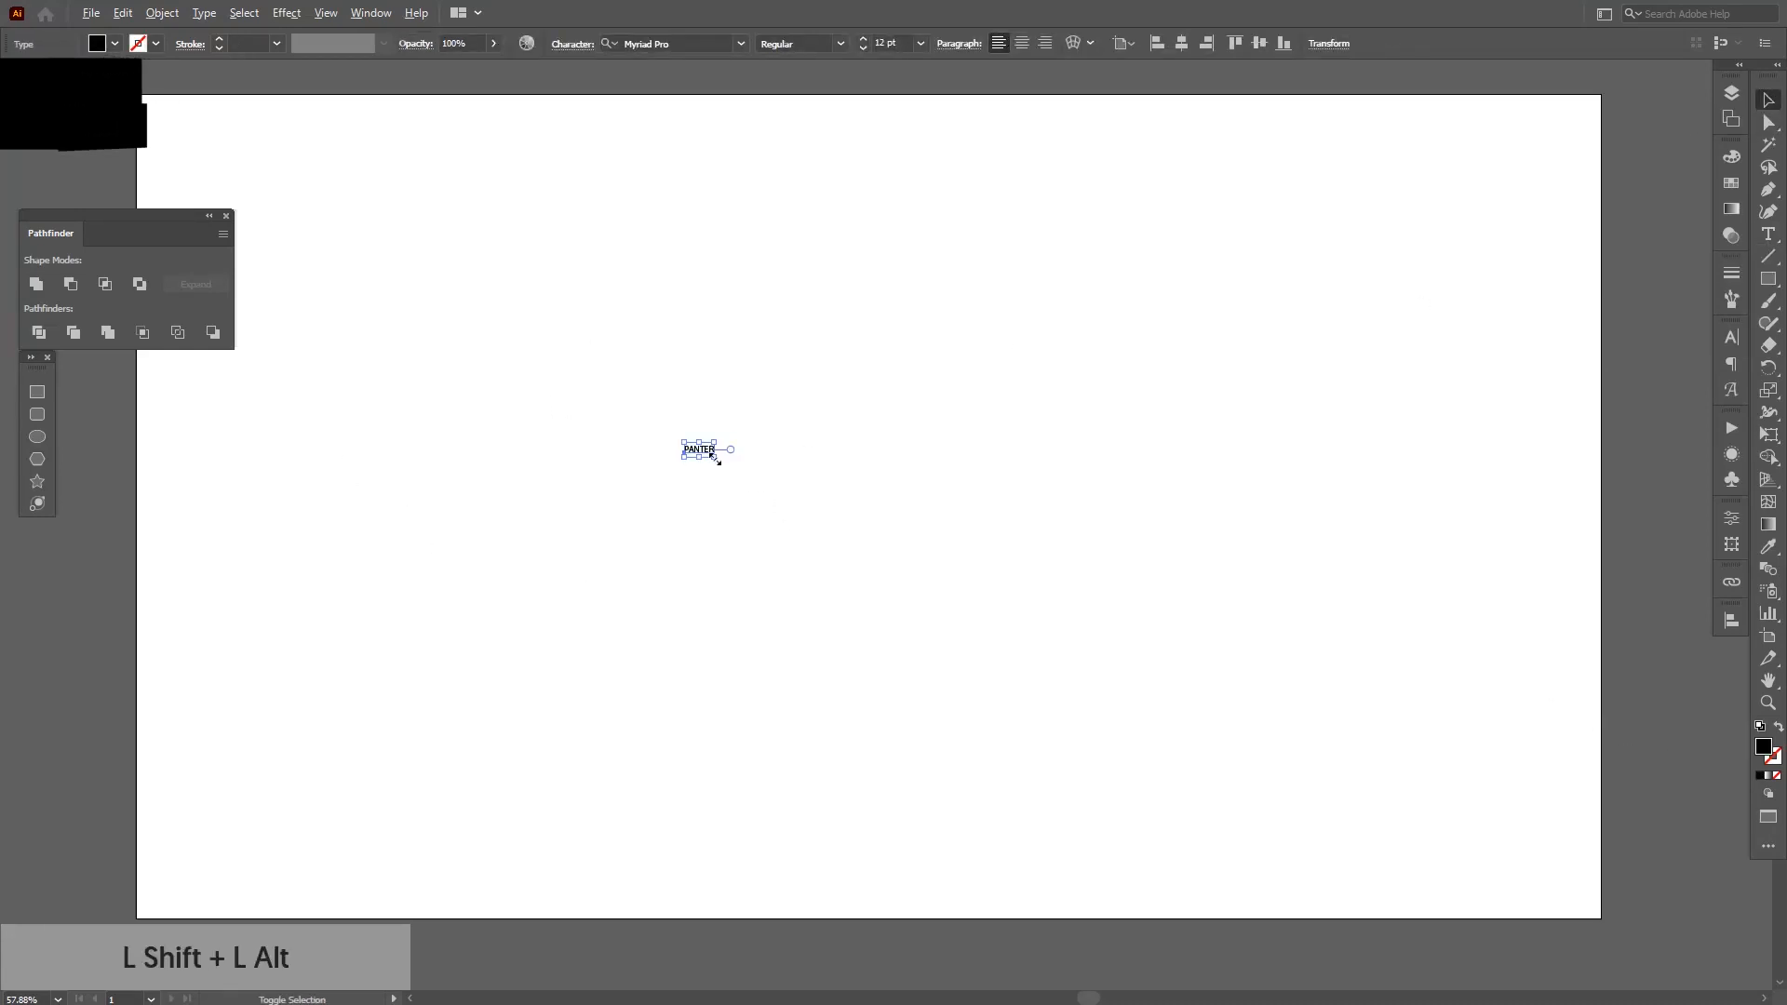
left_click_drag(713, 456, 1077, 572, "alt+shift")
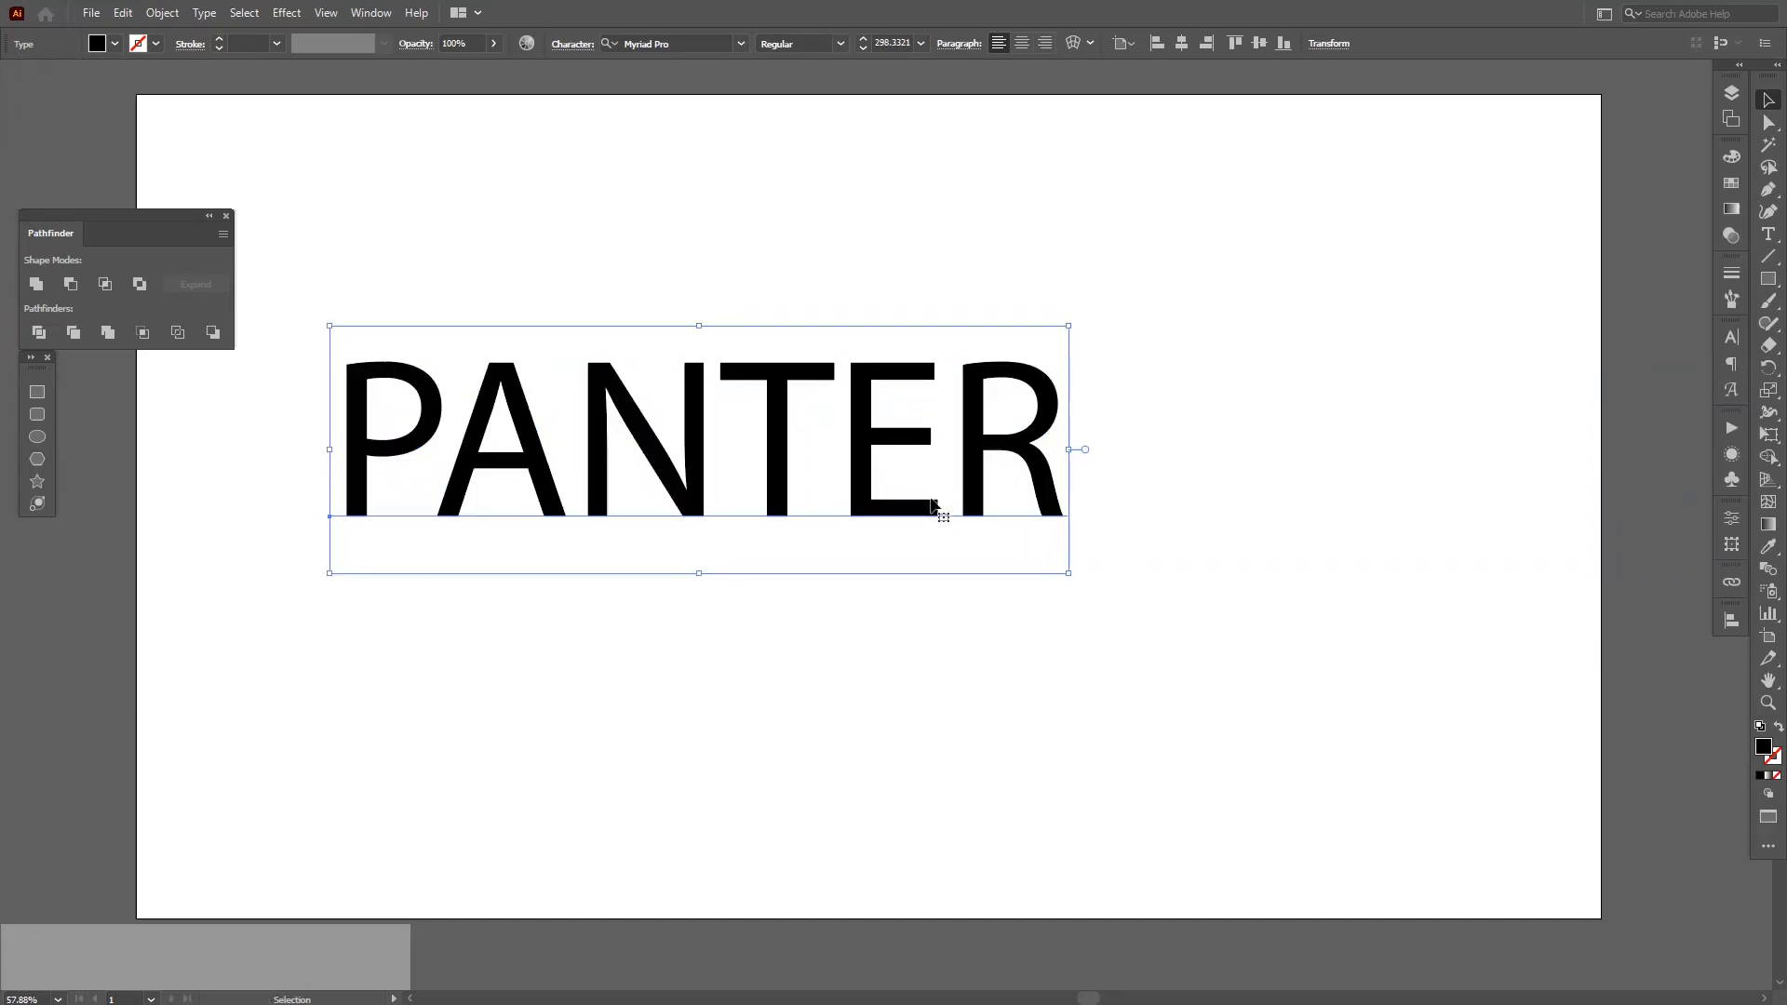
left_click_drag(942, 512, 1033, 485)
Apply Montserrat Black Italic to PANTER and nudge it toward the artboard centre
left_click(1728, 347)
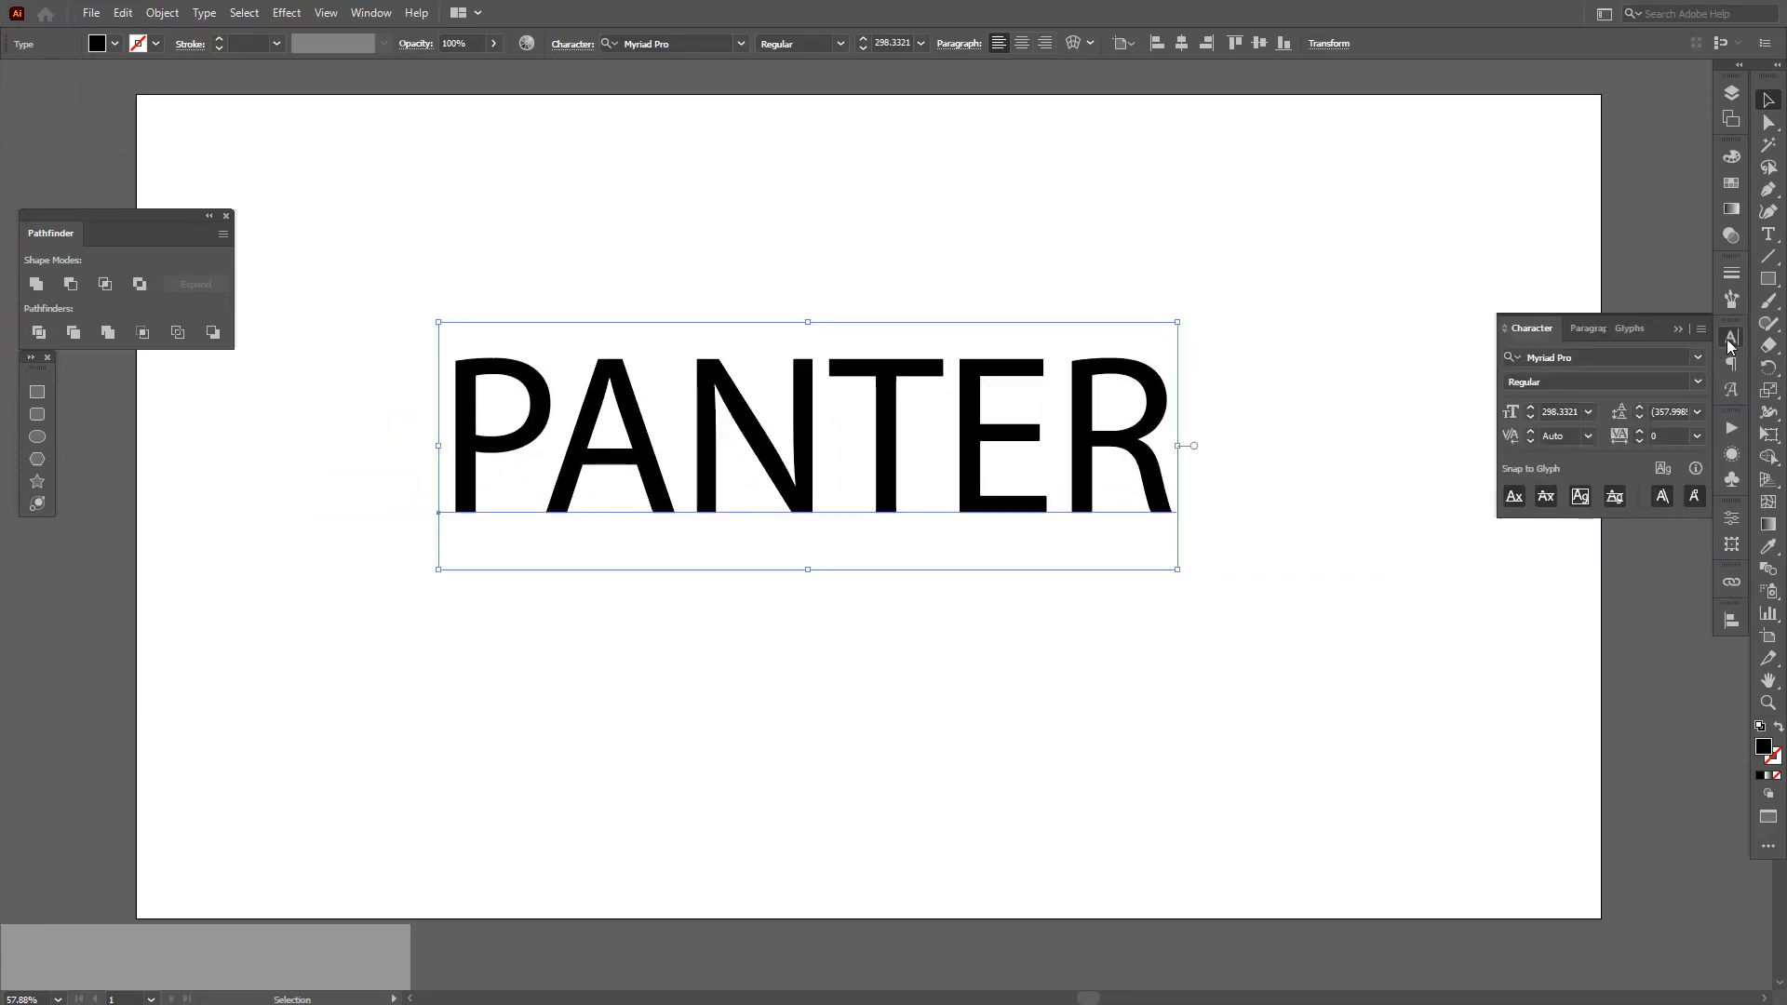
left_click(1628, 353)
type("MON")
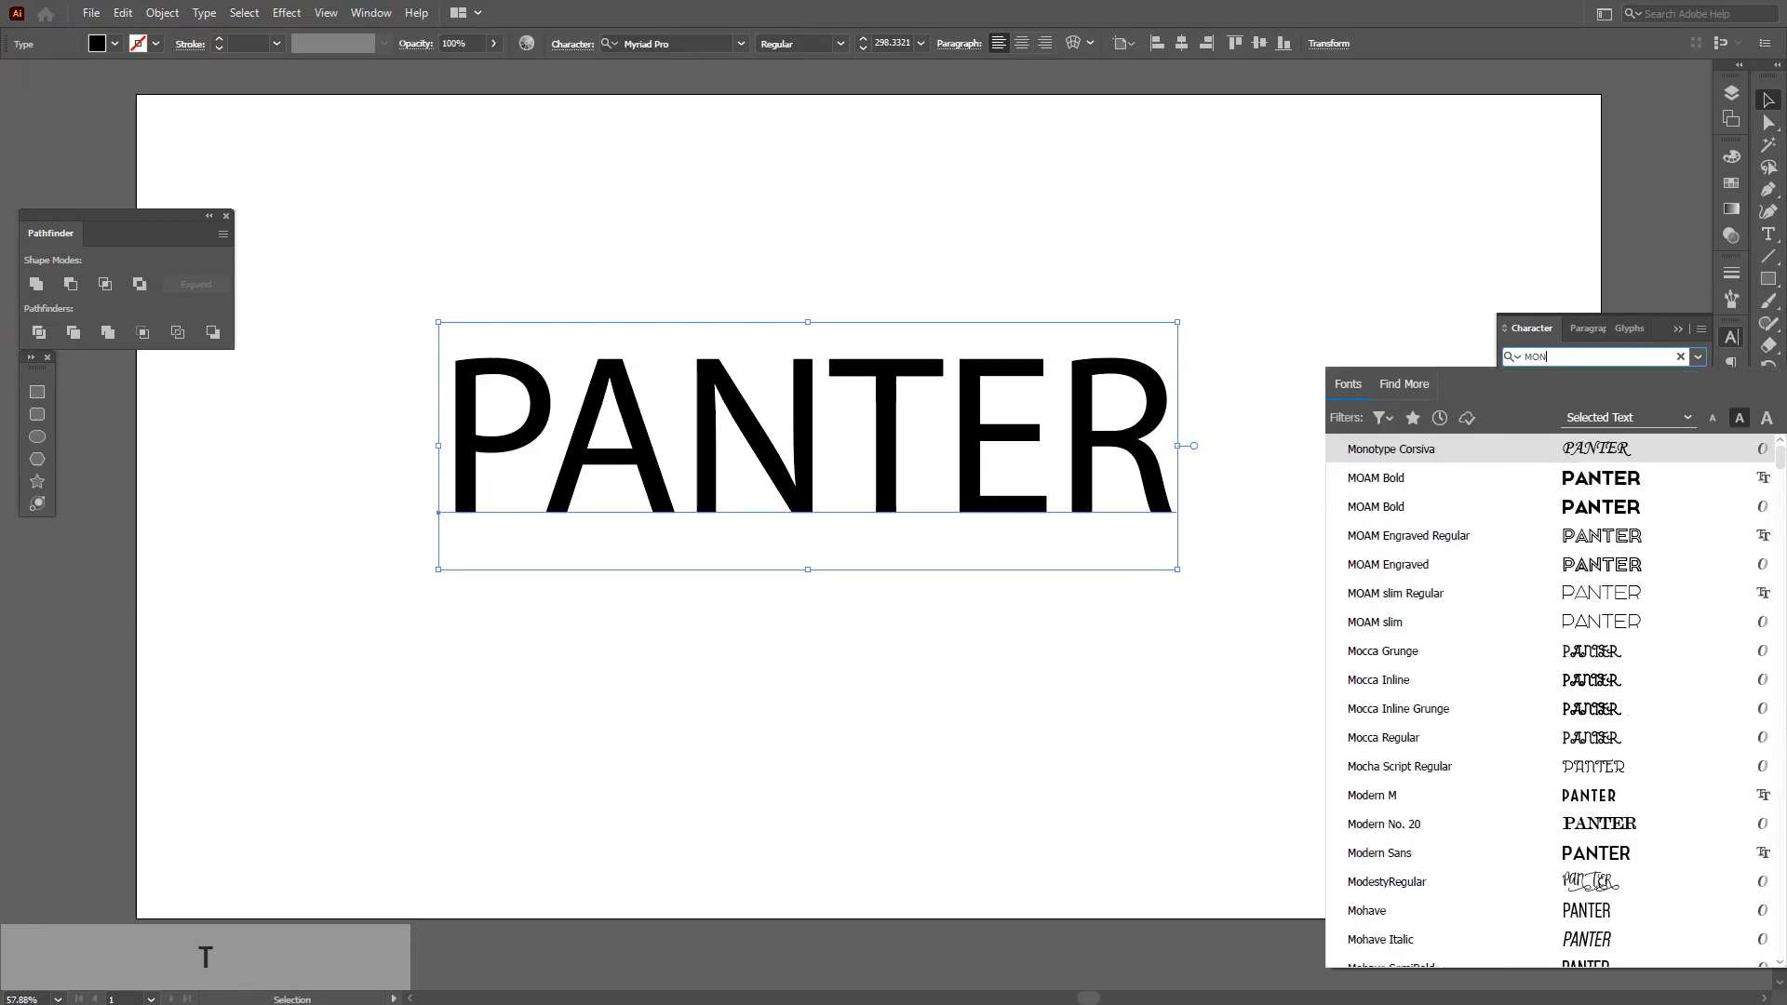
type("TS")
scroll(1618, 725, "down", 2)
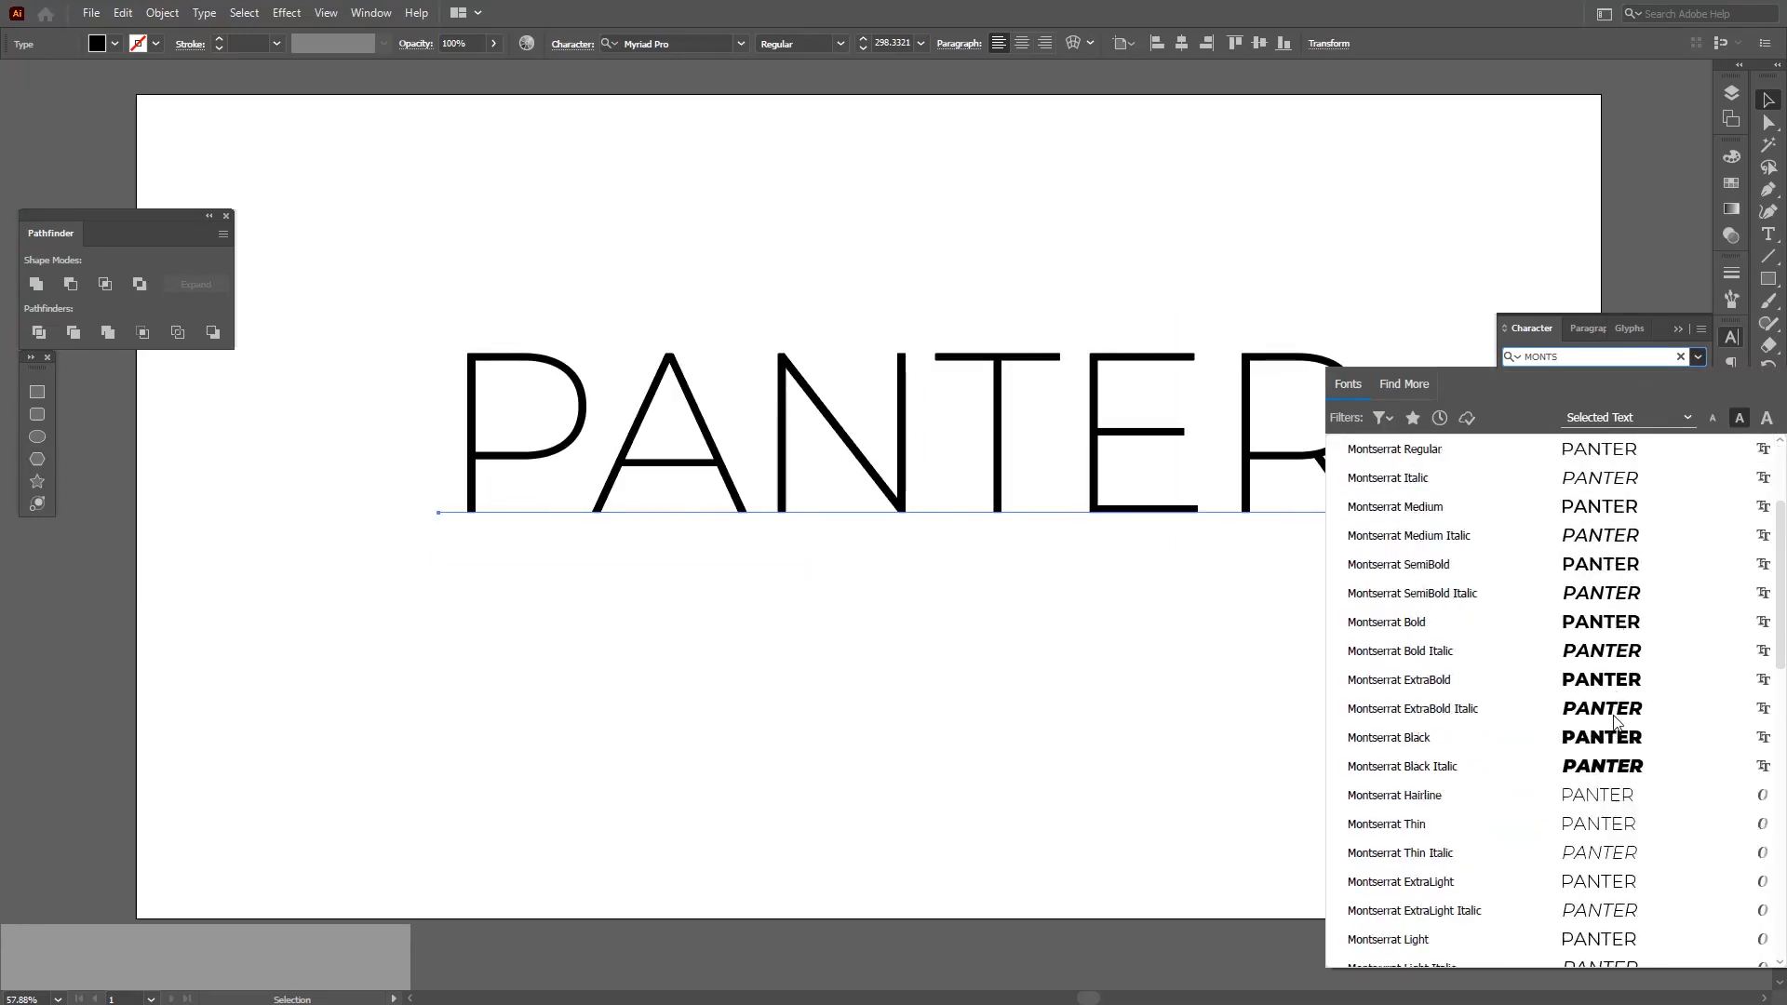
left_click(1619, 770)
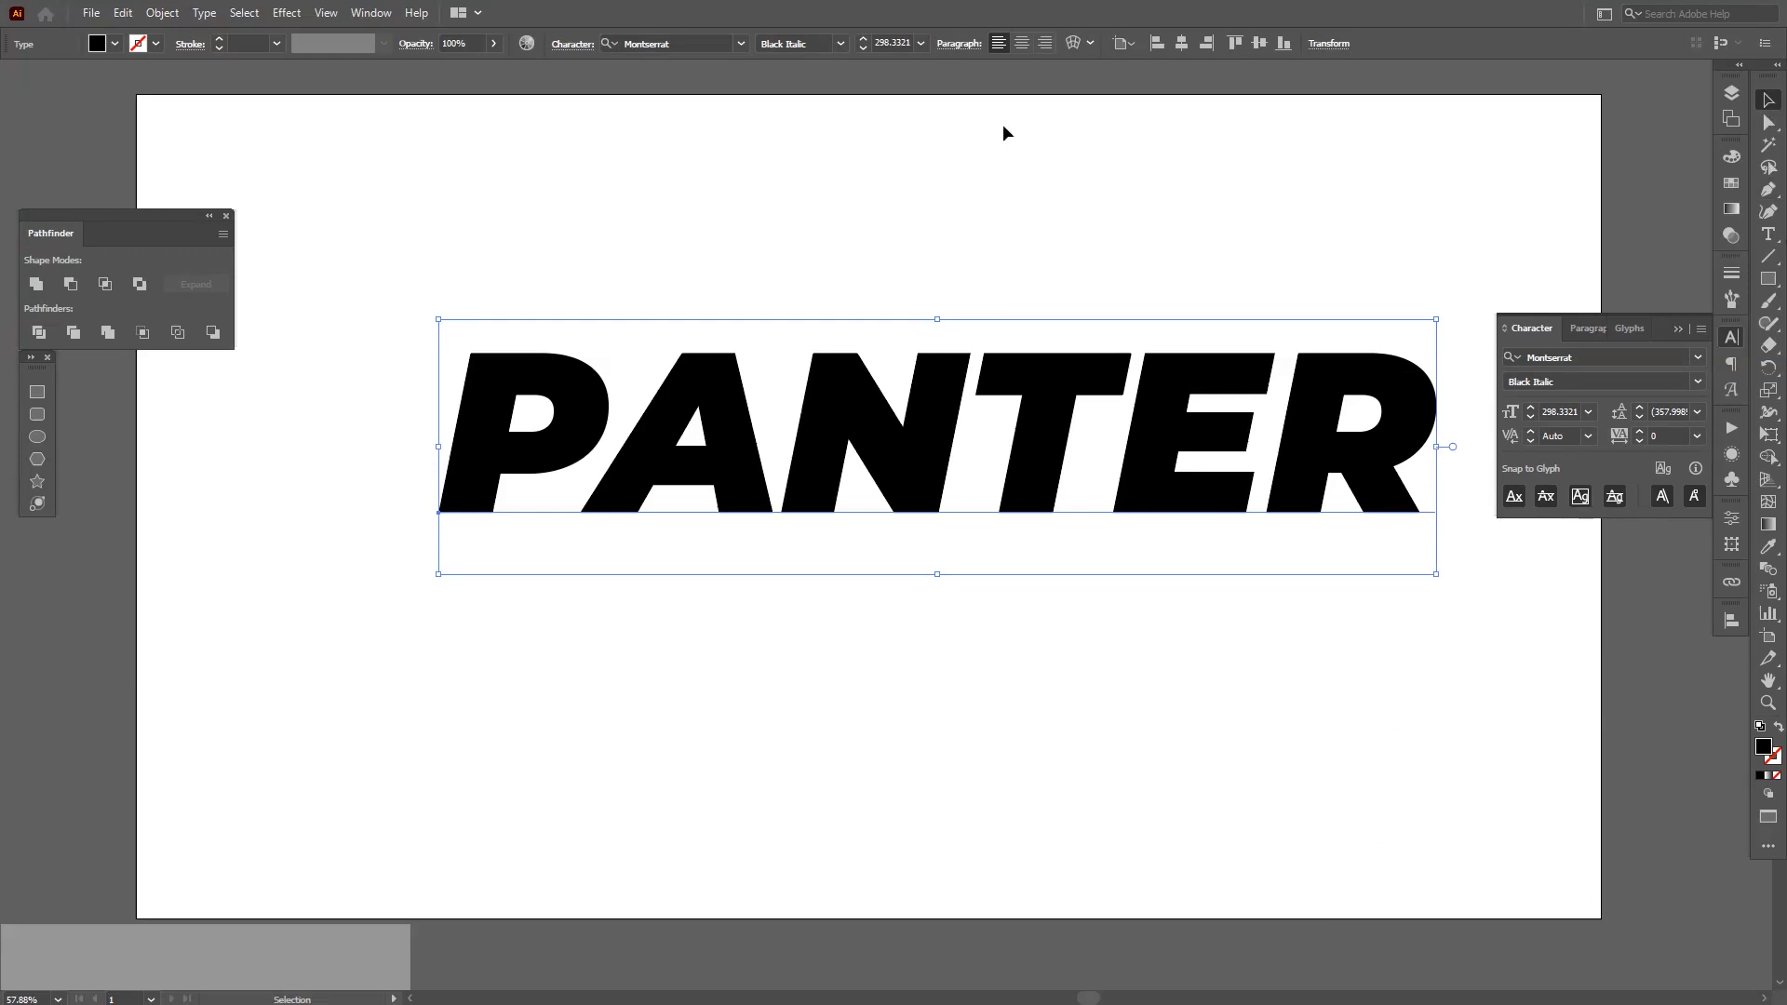
left_click_drag(1074, 276, 1016, 263)
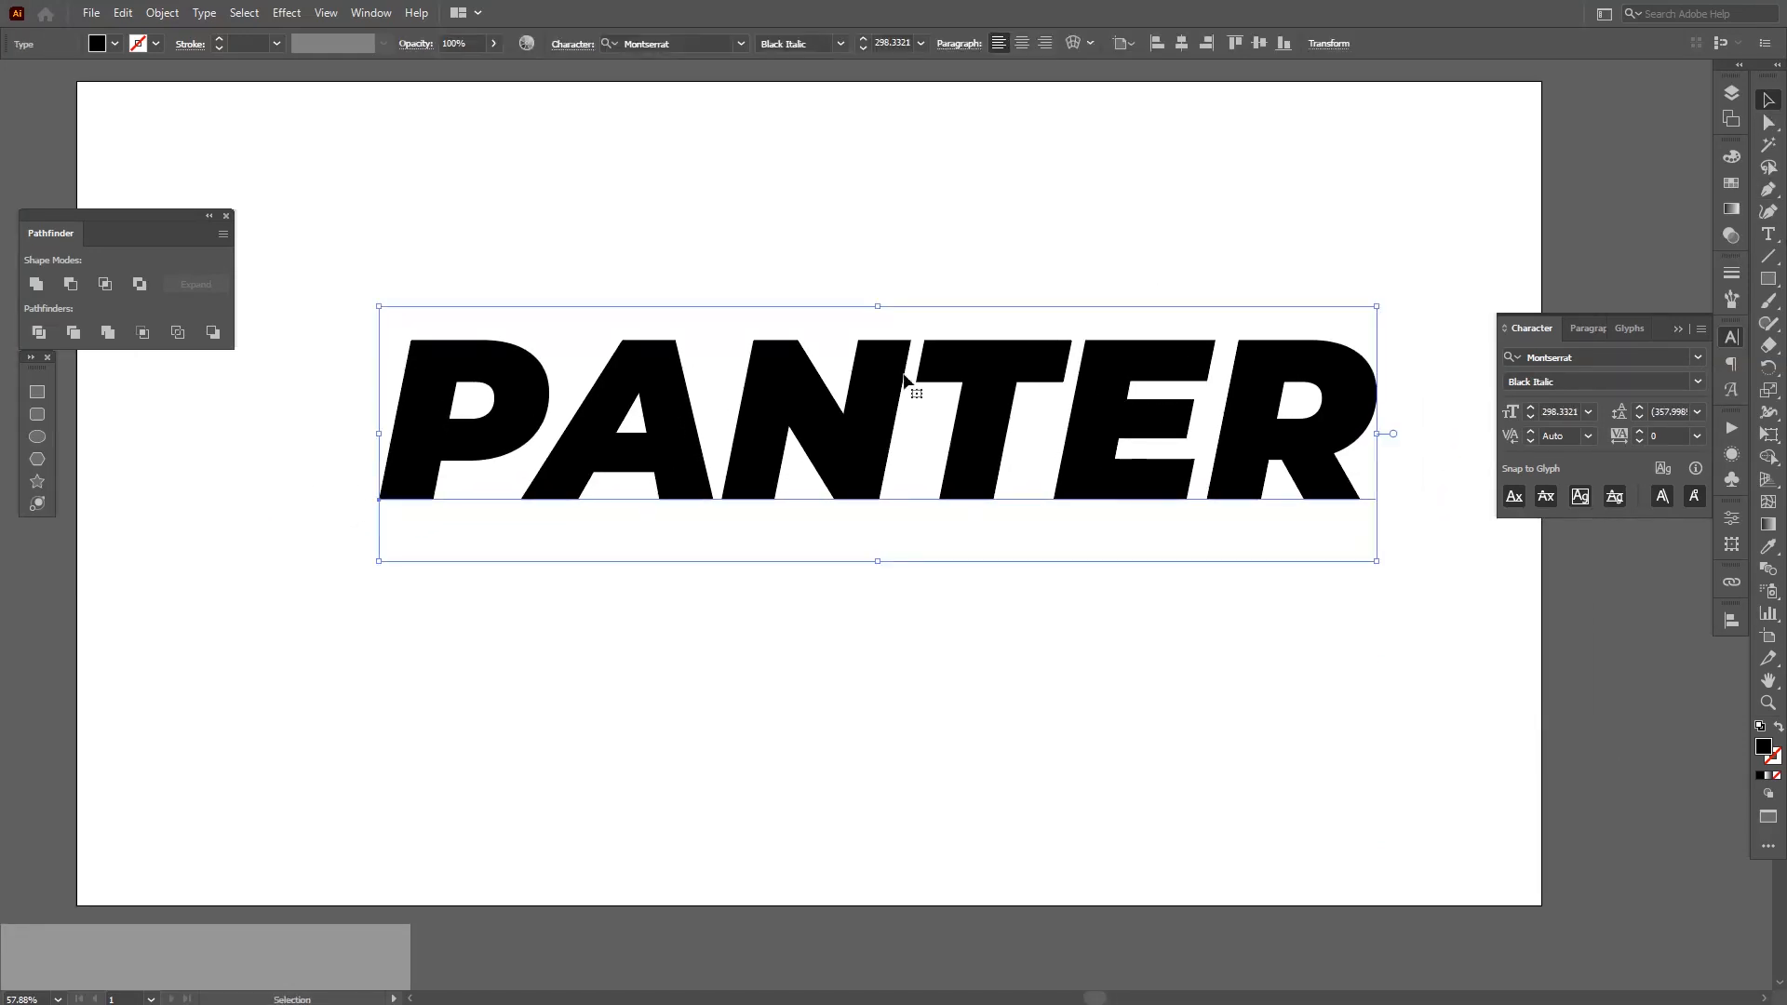
left_click_drag(906, 377, 839, 422)
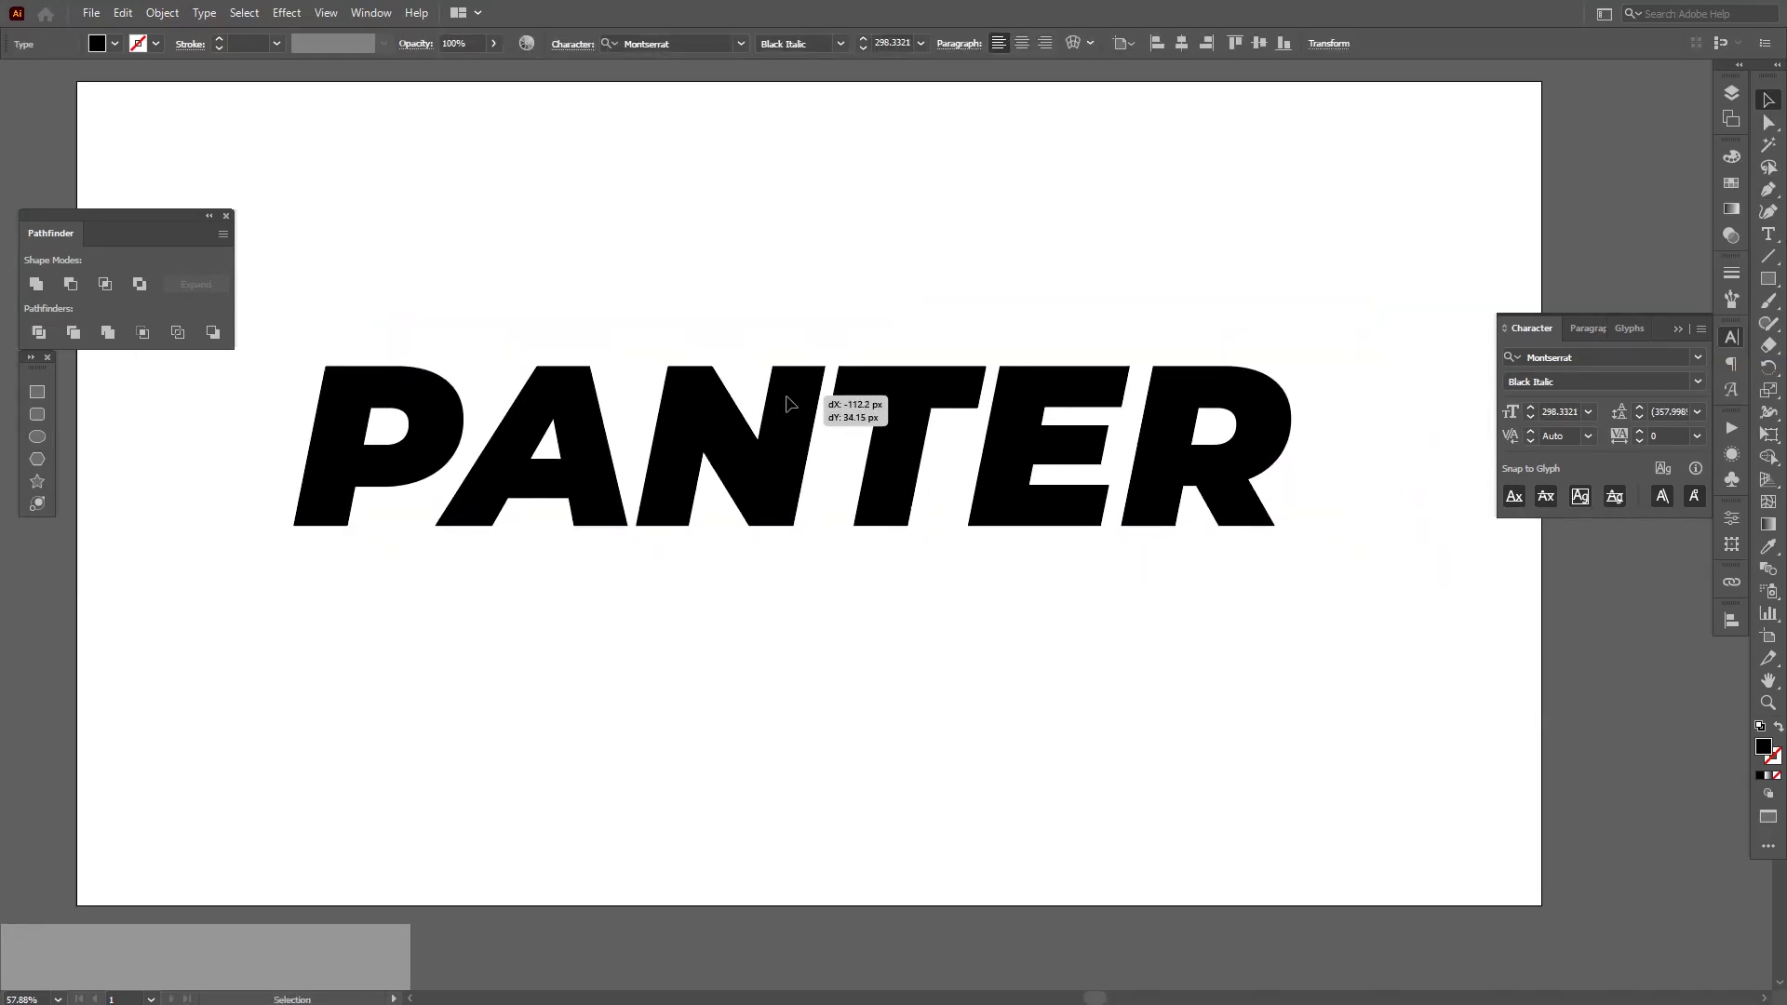
Expand PANTER into filled letter outlines via Object > Expand, then deselect
left_click(183, 13)
left_click(220, 236)
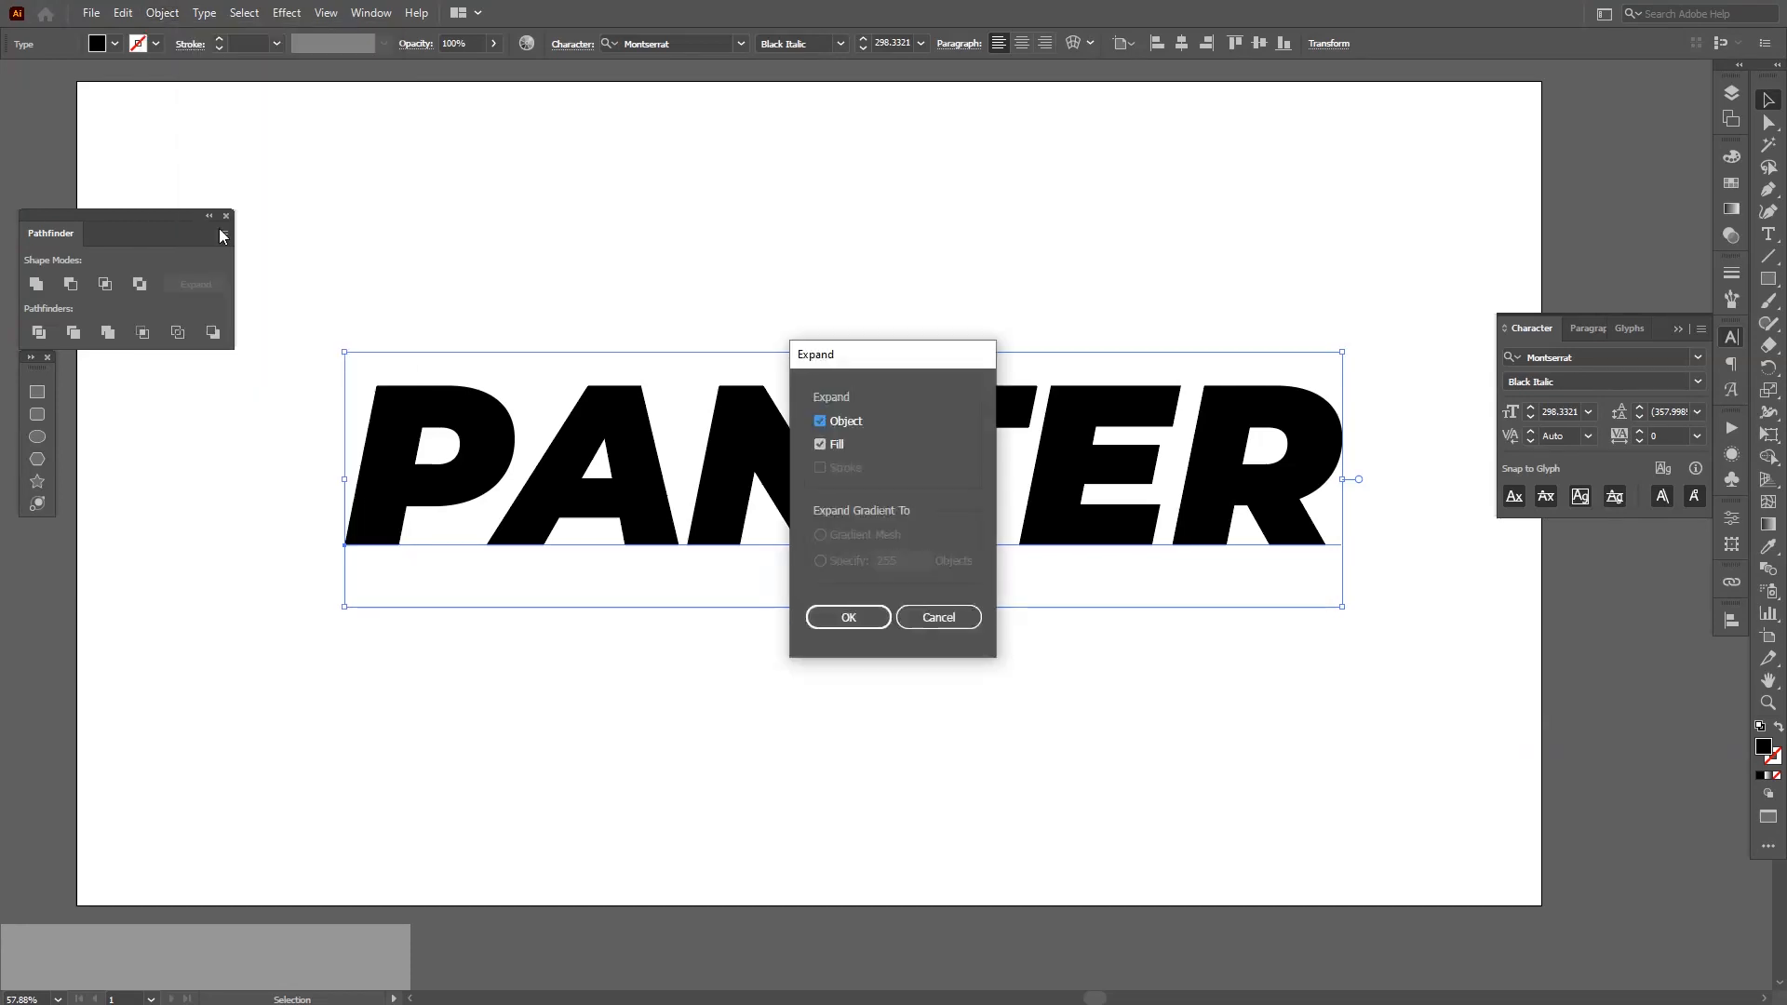
key("Return")
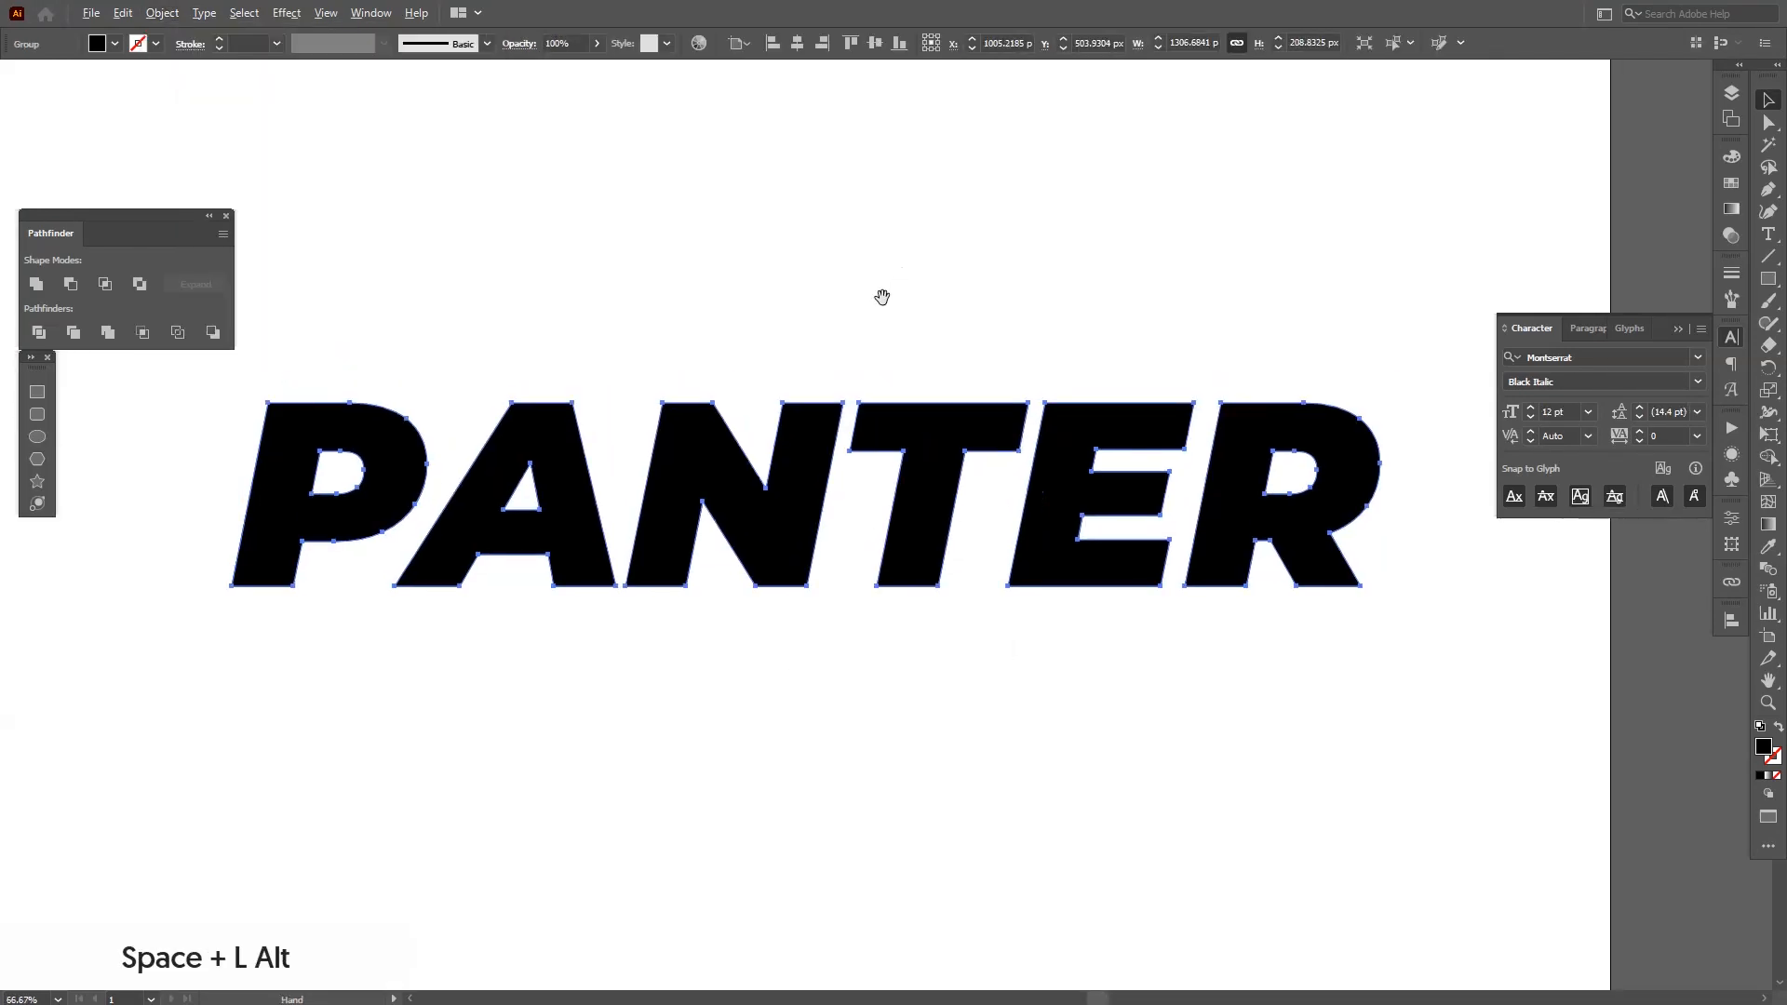
left_click(891, 343, "alt")
left_click_drag(811, 559, 798, 261)
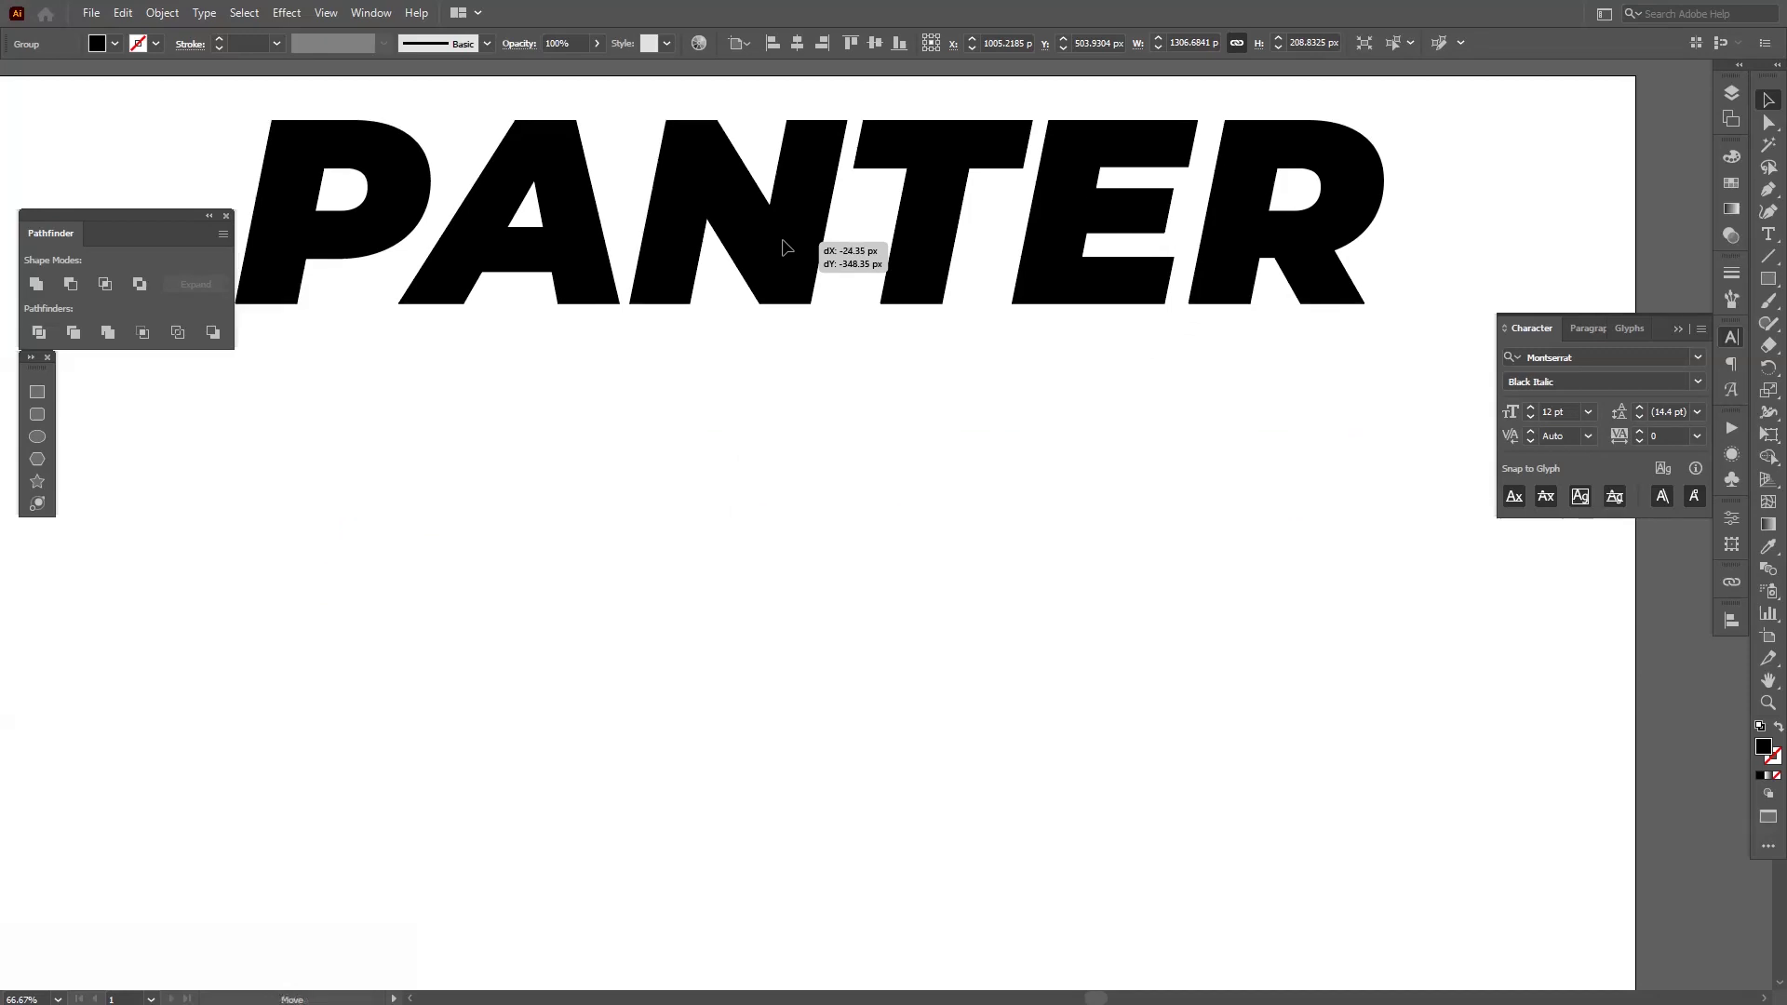
left_click(742, 502)
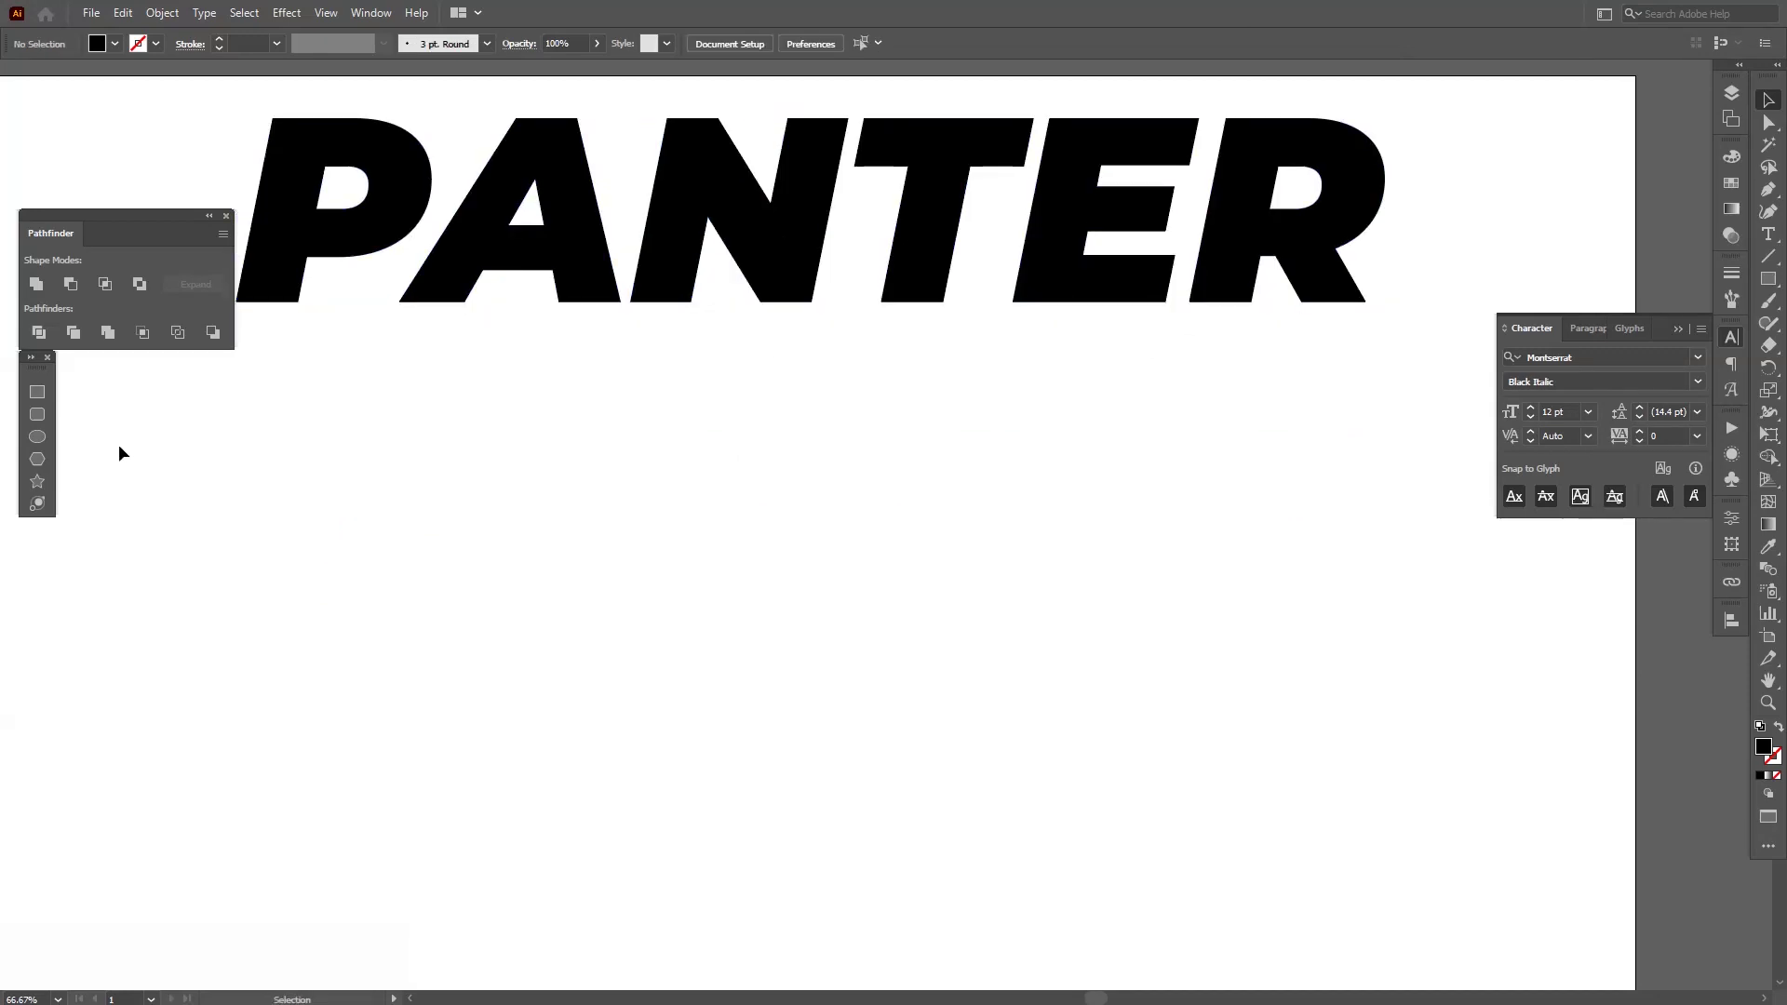
left_click(1675, 331)
Draw a stack of thin overlapping black bars with staggered ends below PANTER and select them all
right_click(1765, 282)
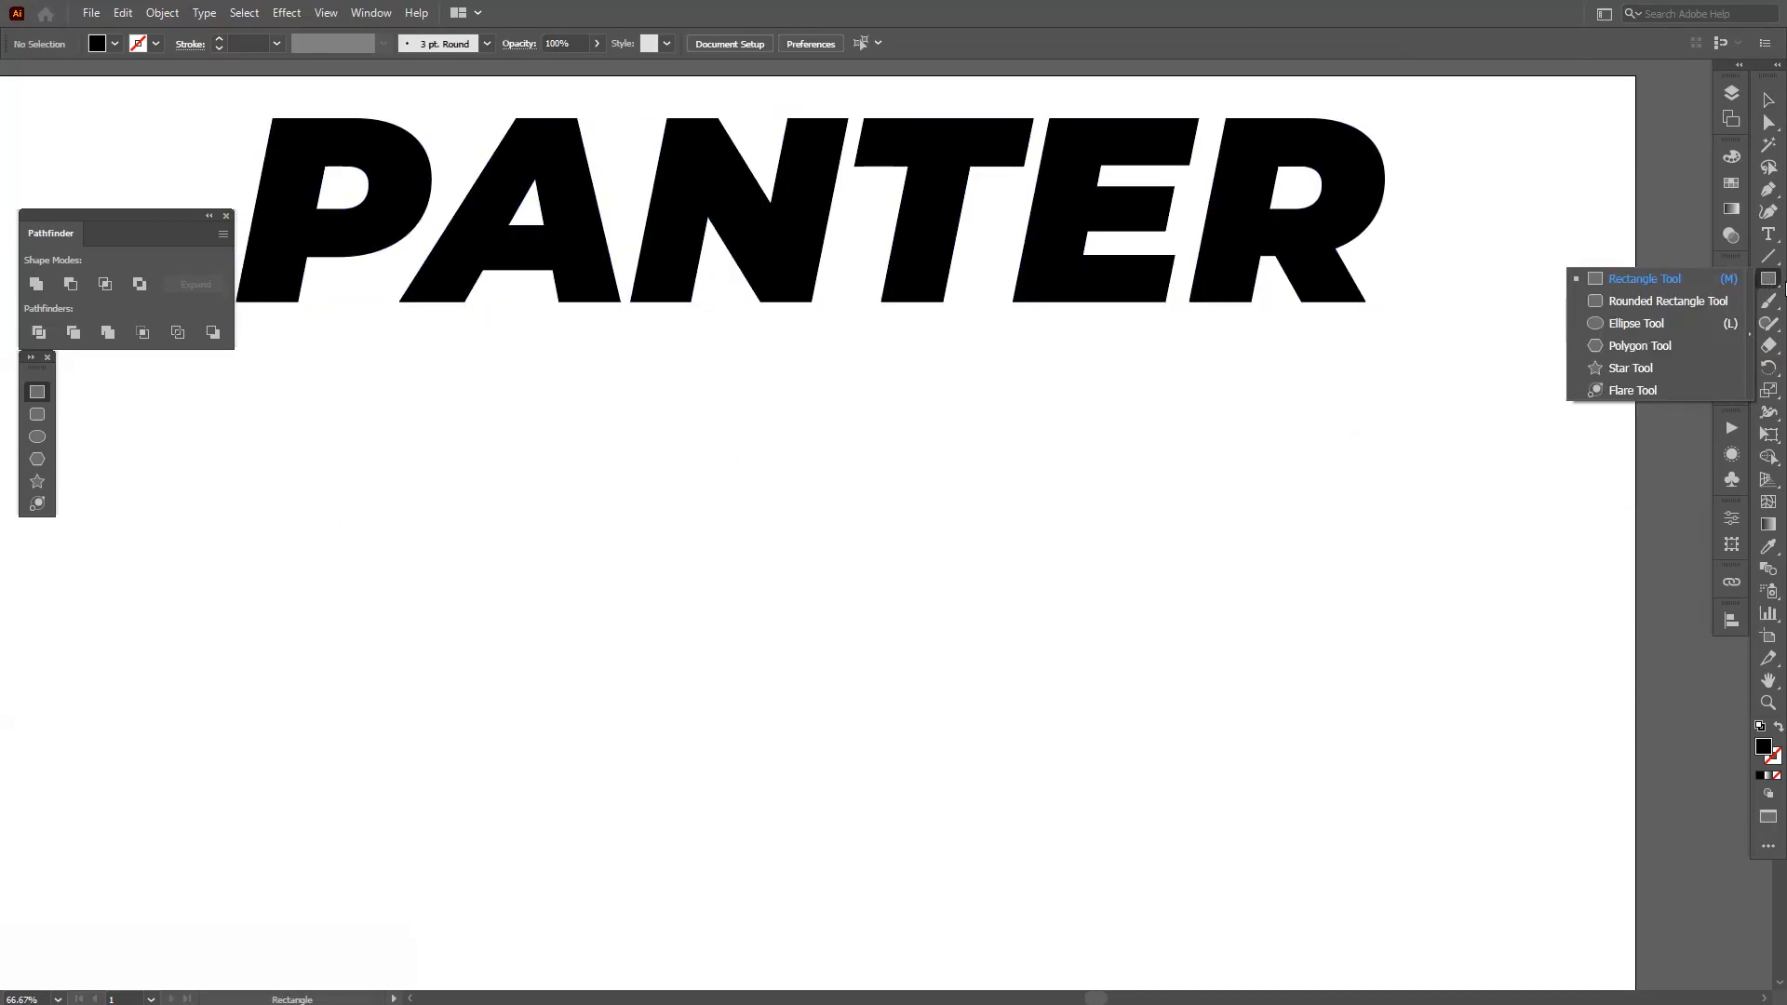
left_click(1675, 283)
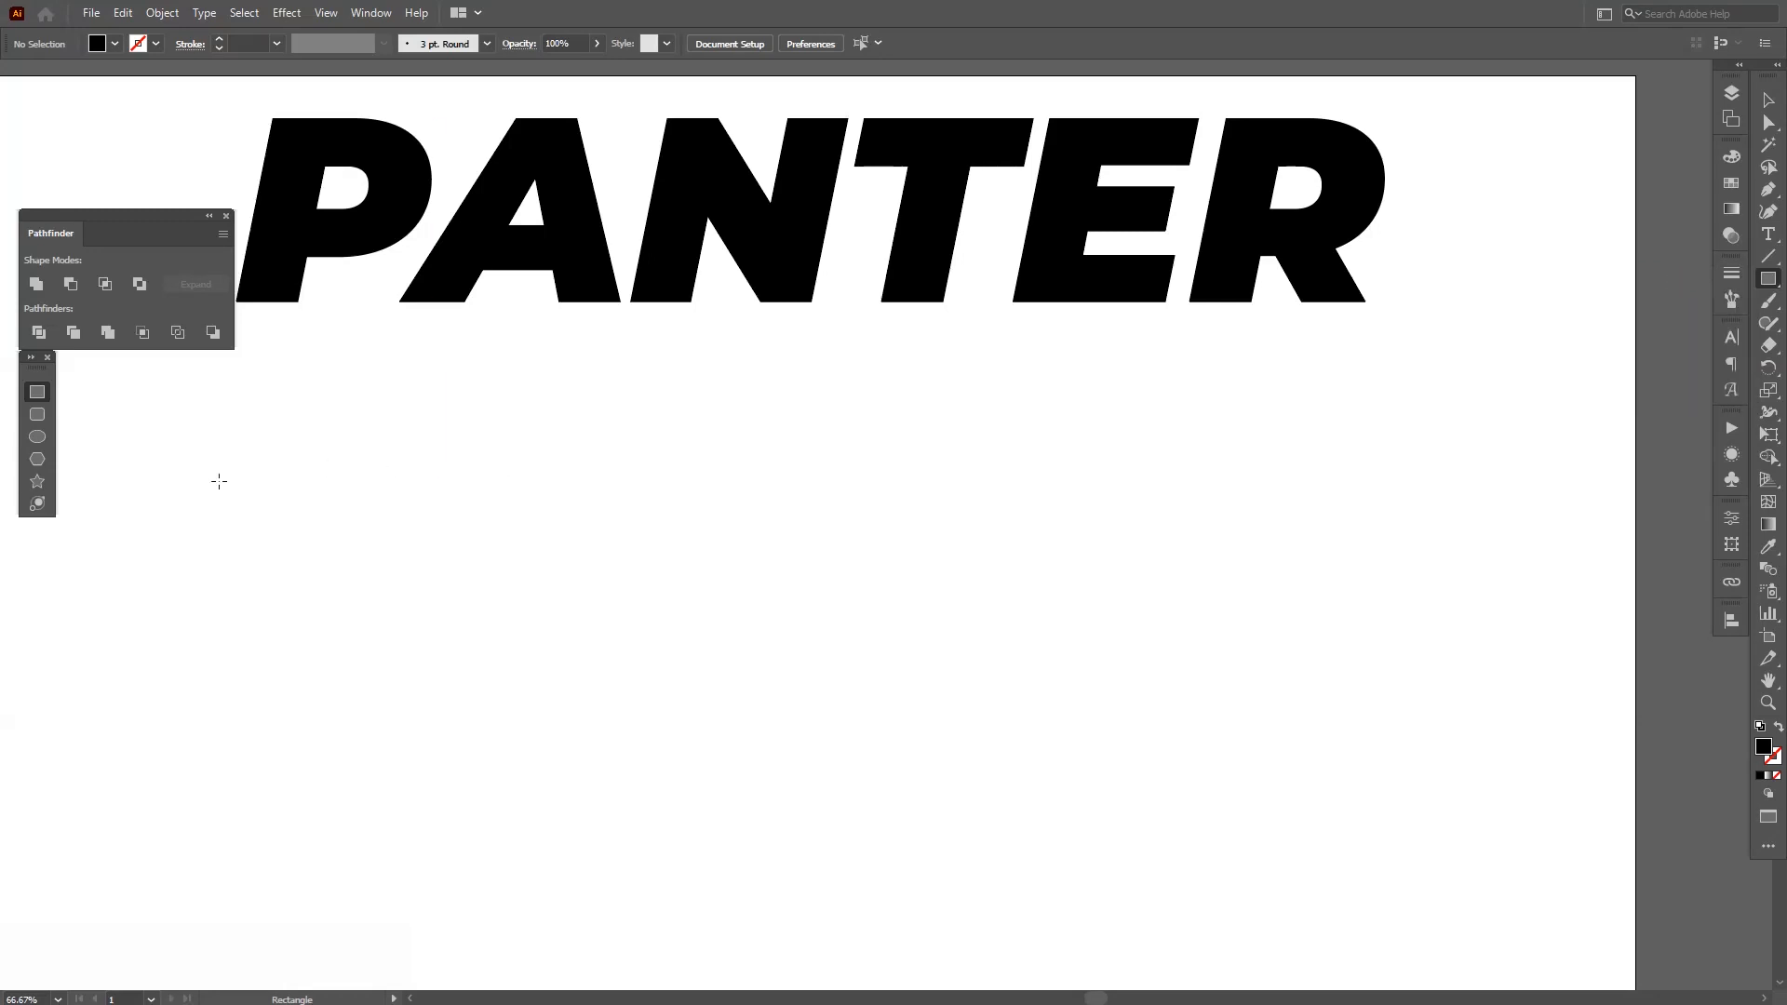
mouse_move(185, 483)
left_mouse_down()
mouse_move(1459, 500)
mouse_move(1106, 548)
mouse_move(1471, 554)
left_mouse_up()
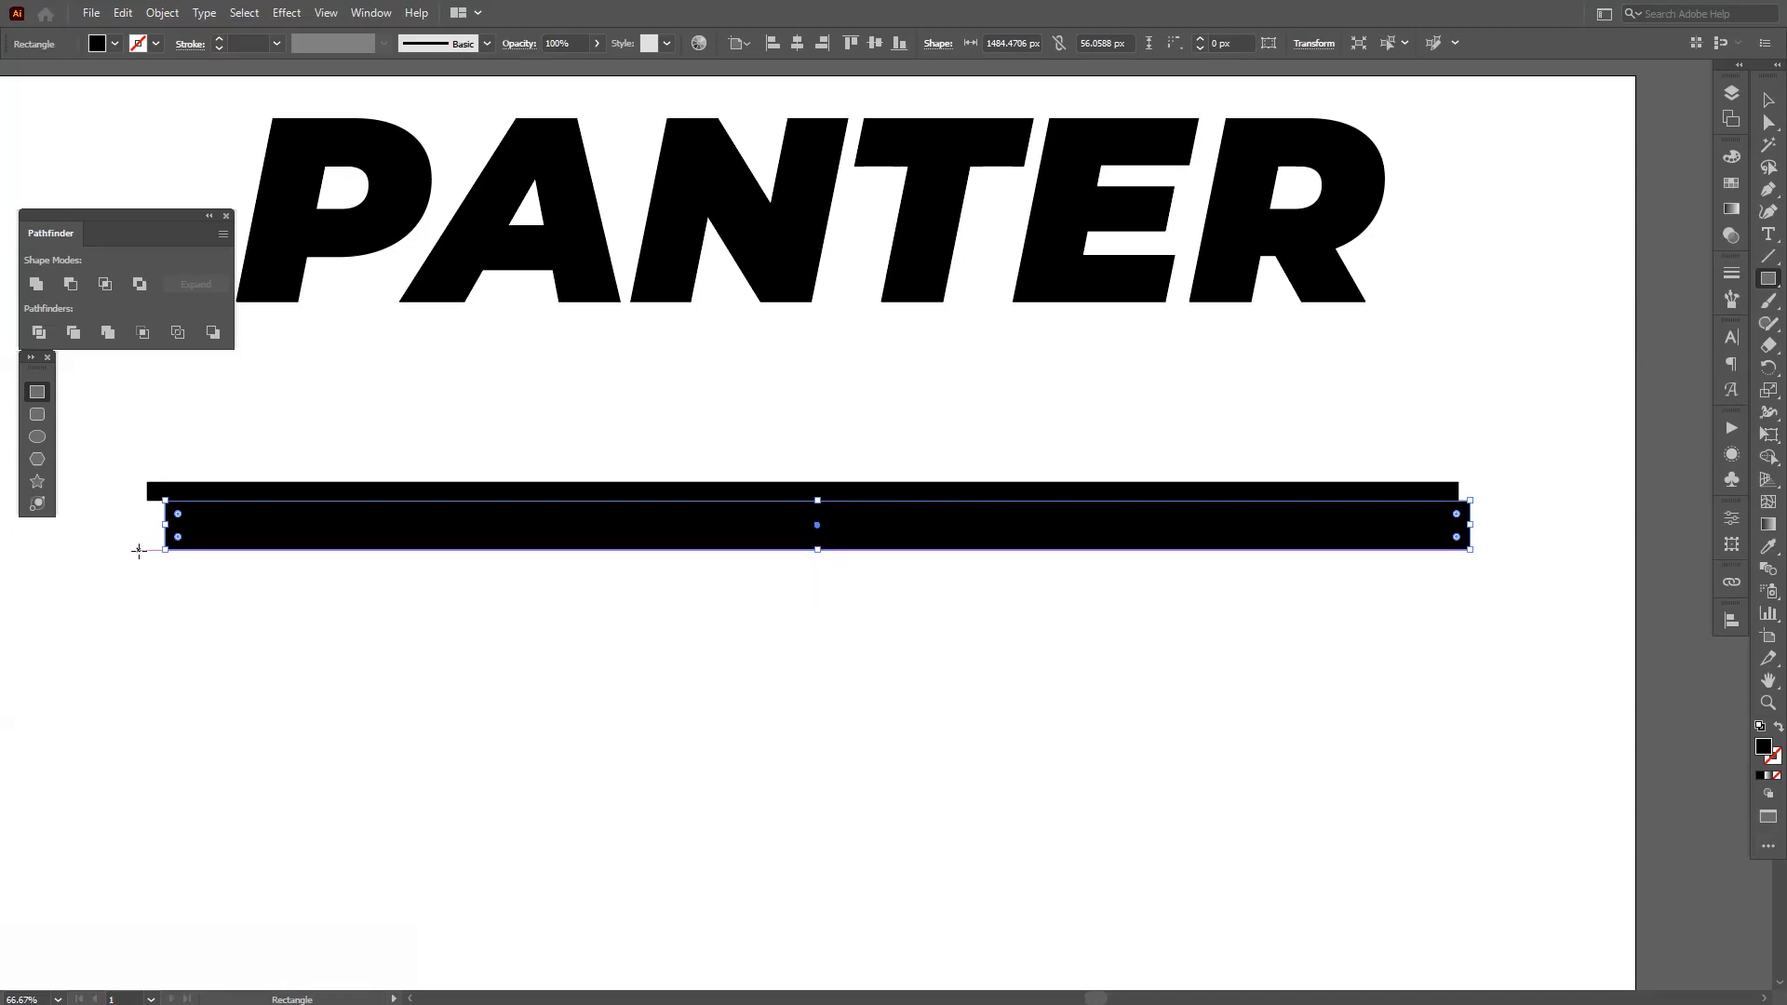
mouse_move(138, 551)
left_mouse_down()
mouse_move(1441, 578)
mouse_move(344, 531)
mouse_move(152, 572)
mouse_move(154, 598)
left_mouse_up()
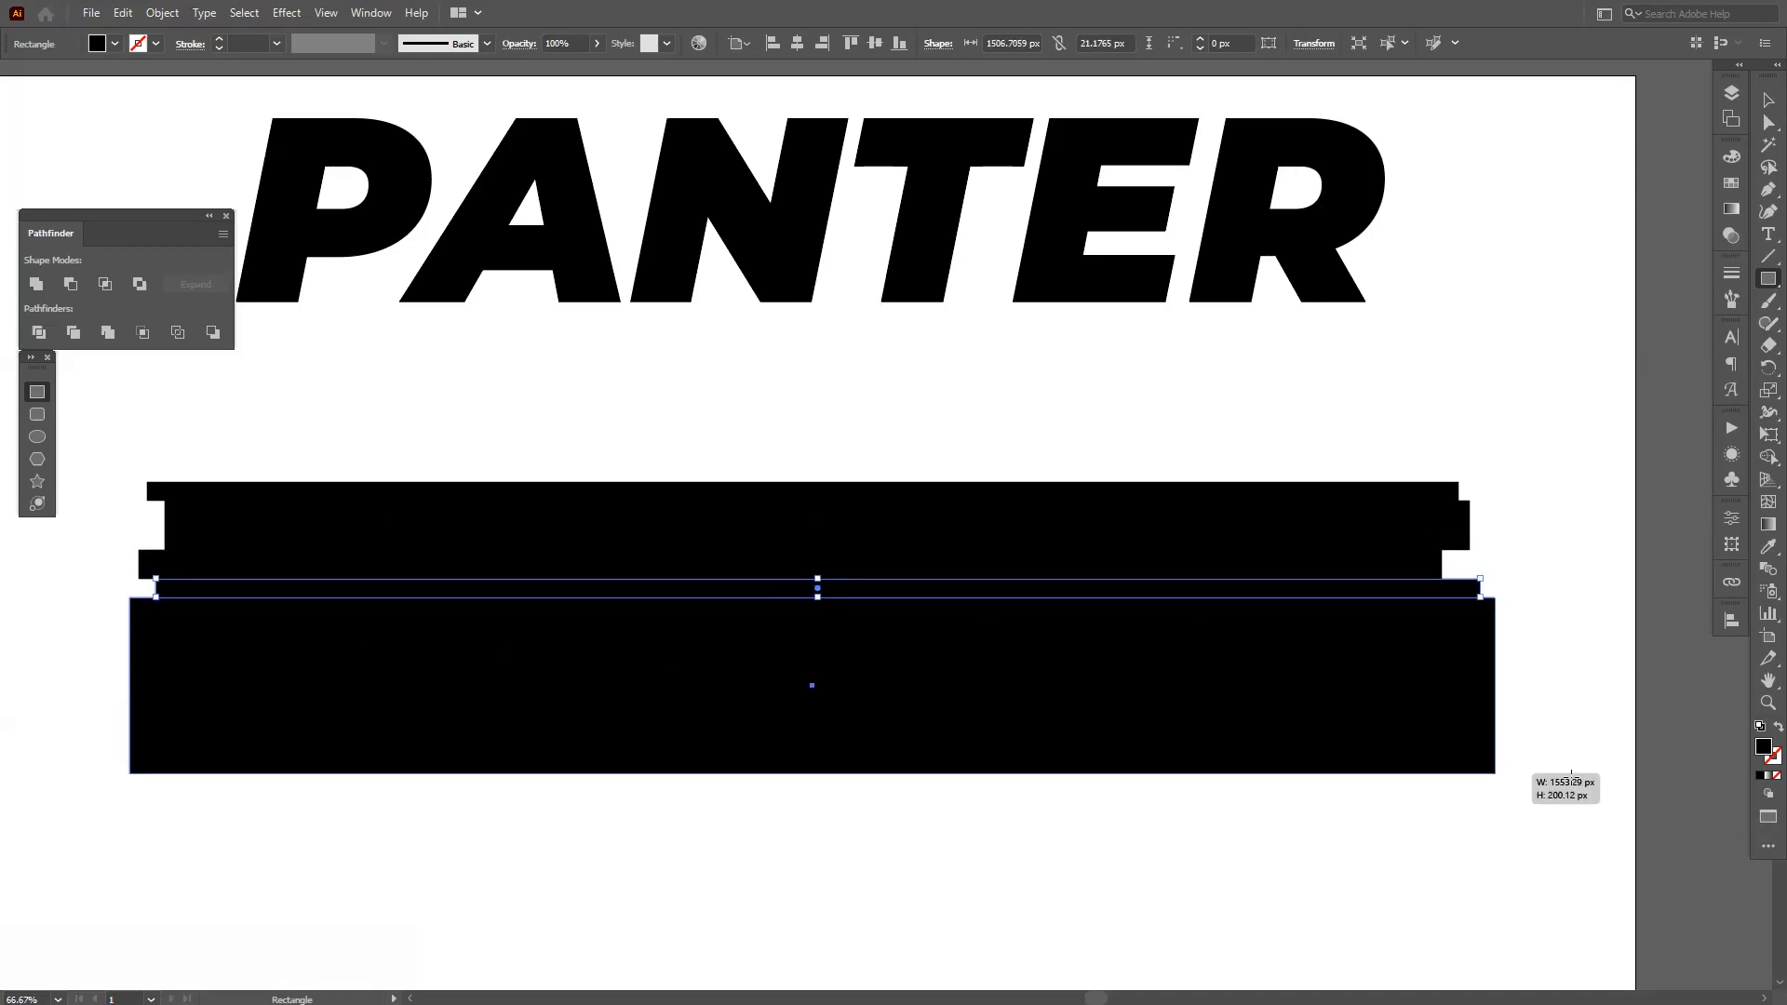
mouse_move(128, 598)
left_mouse_down()
mouse_move(1485, 637)
mouse_move(140, 647)
left_mouse_up()
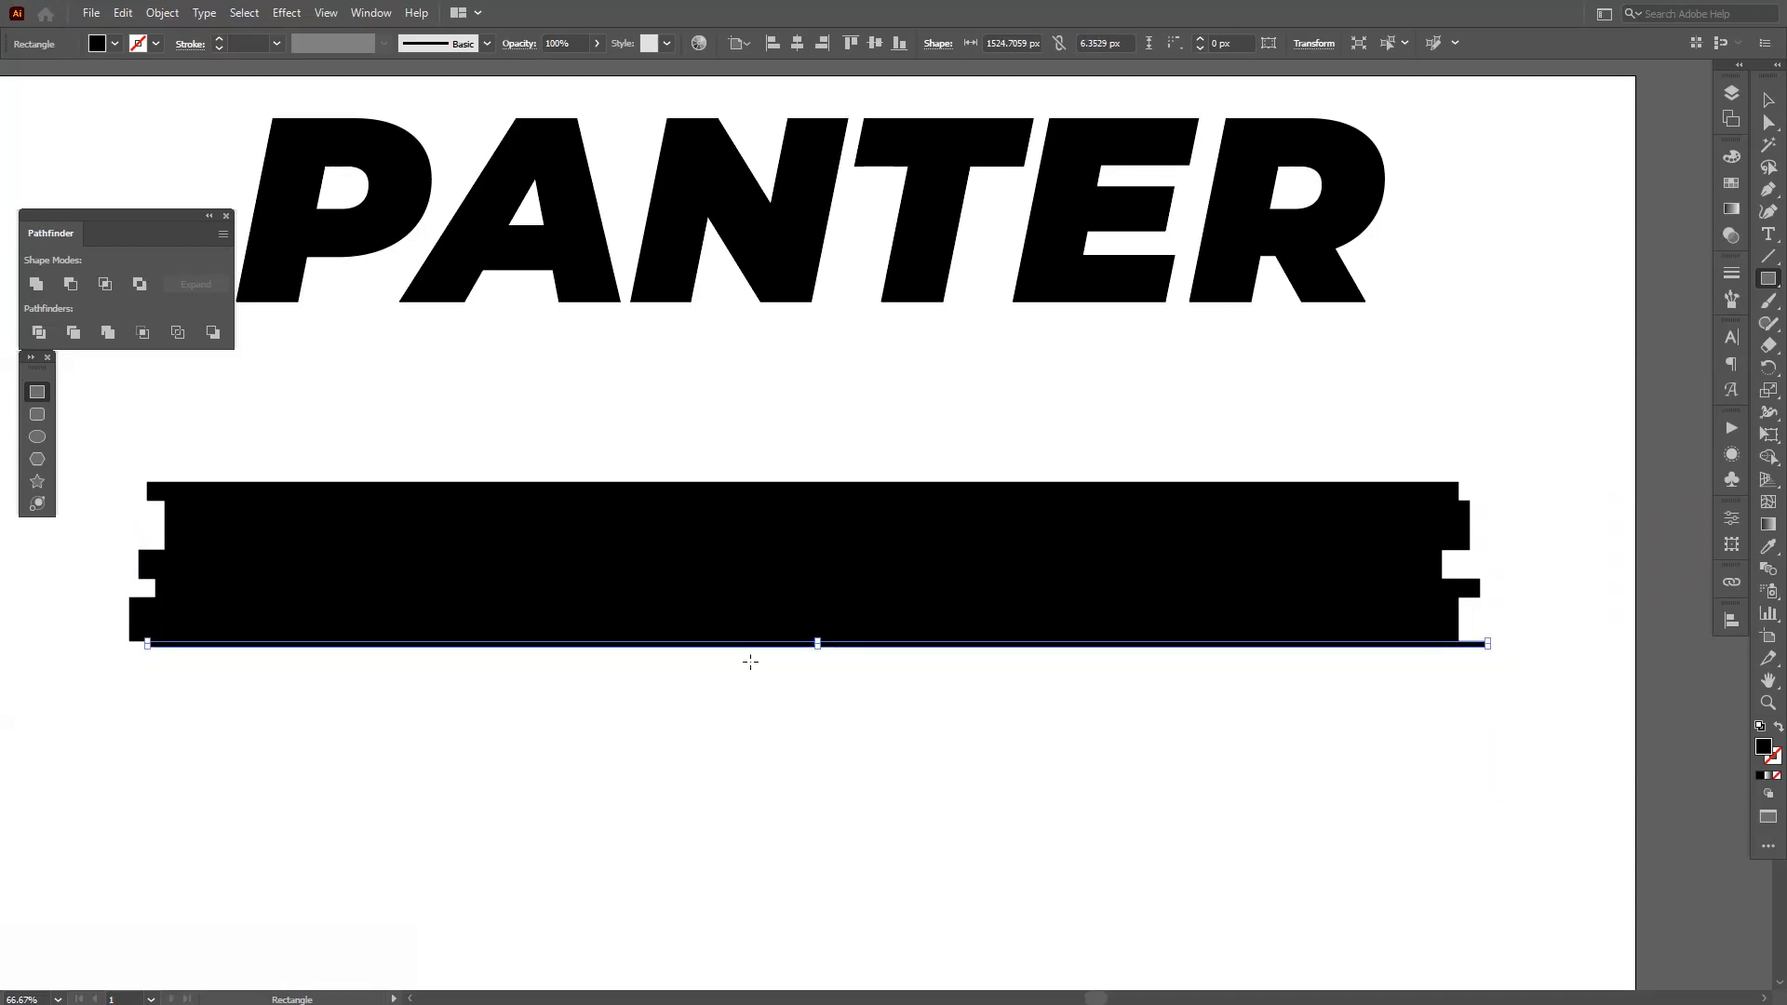
mouse_move(1531, 645)
left_mouse_down()
mouse_move(1584, 656)
mouse_move(1504, 685)
mouse_move(115, 670)
left_mouse_up()
mouse_move(852, 878)
left_mouse_down()
mouse_move(982, 890)
mouse_move(801, 397)
left_mouse_up()
scroll(818, 418, "down", 1)
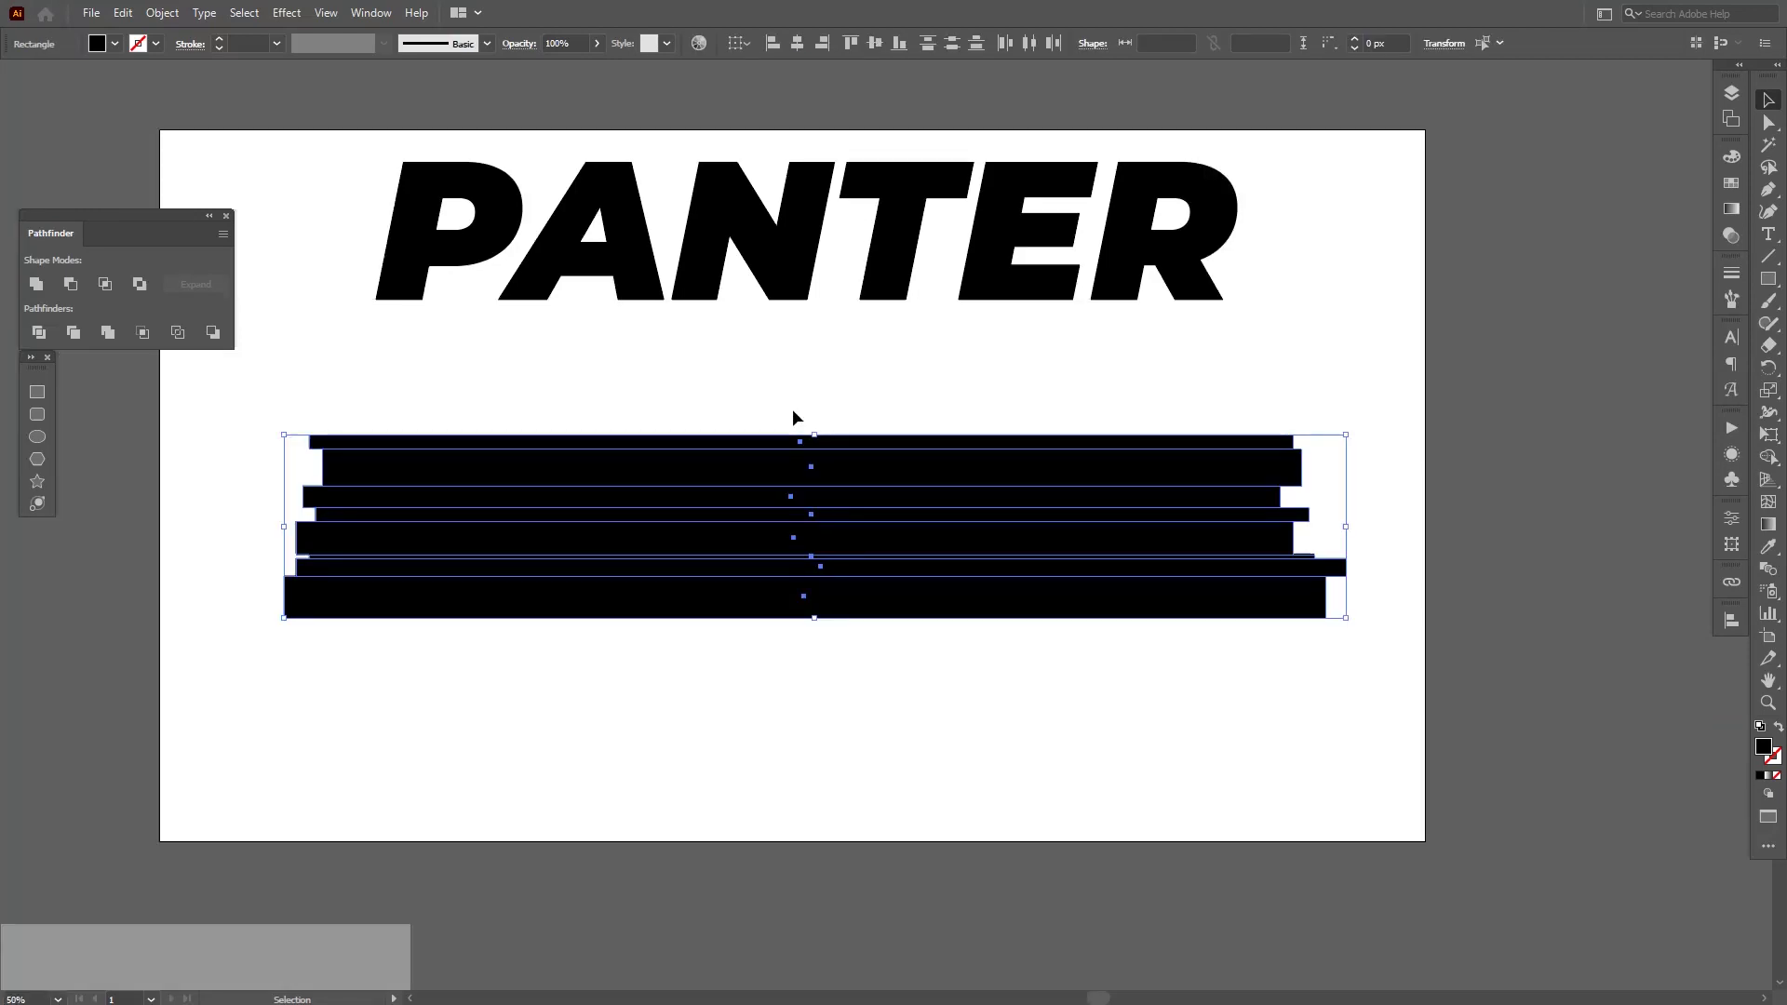
Group the bars, vertically centre them on PANTER and squash them to the letters' height
right_click(838, 477)
left_click(886, 590)
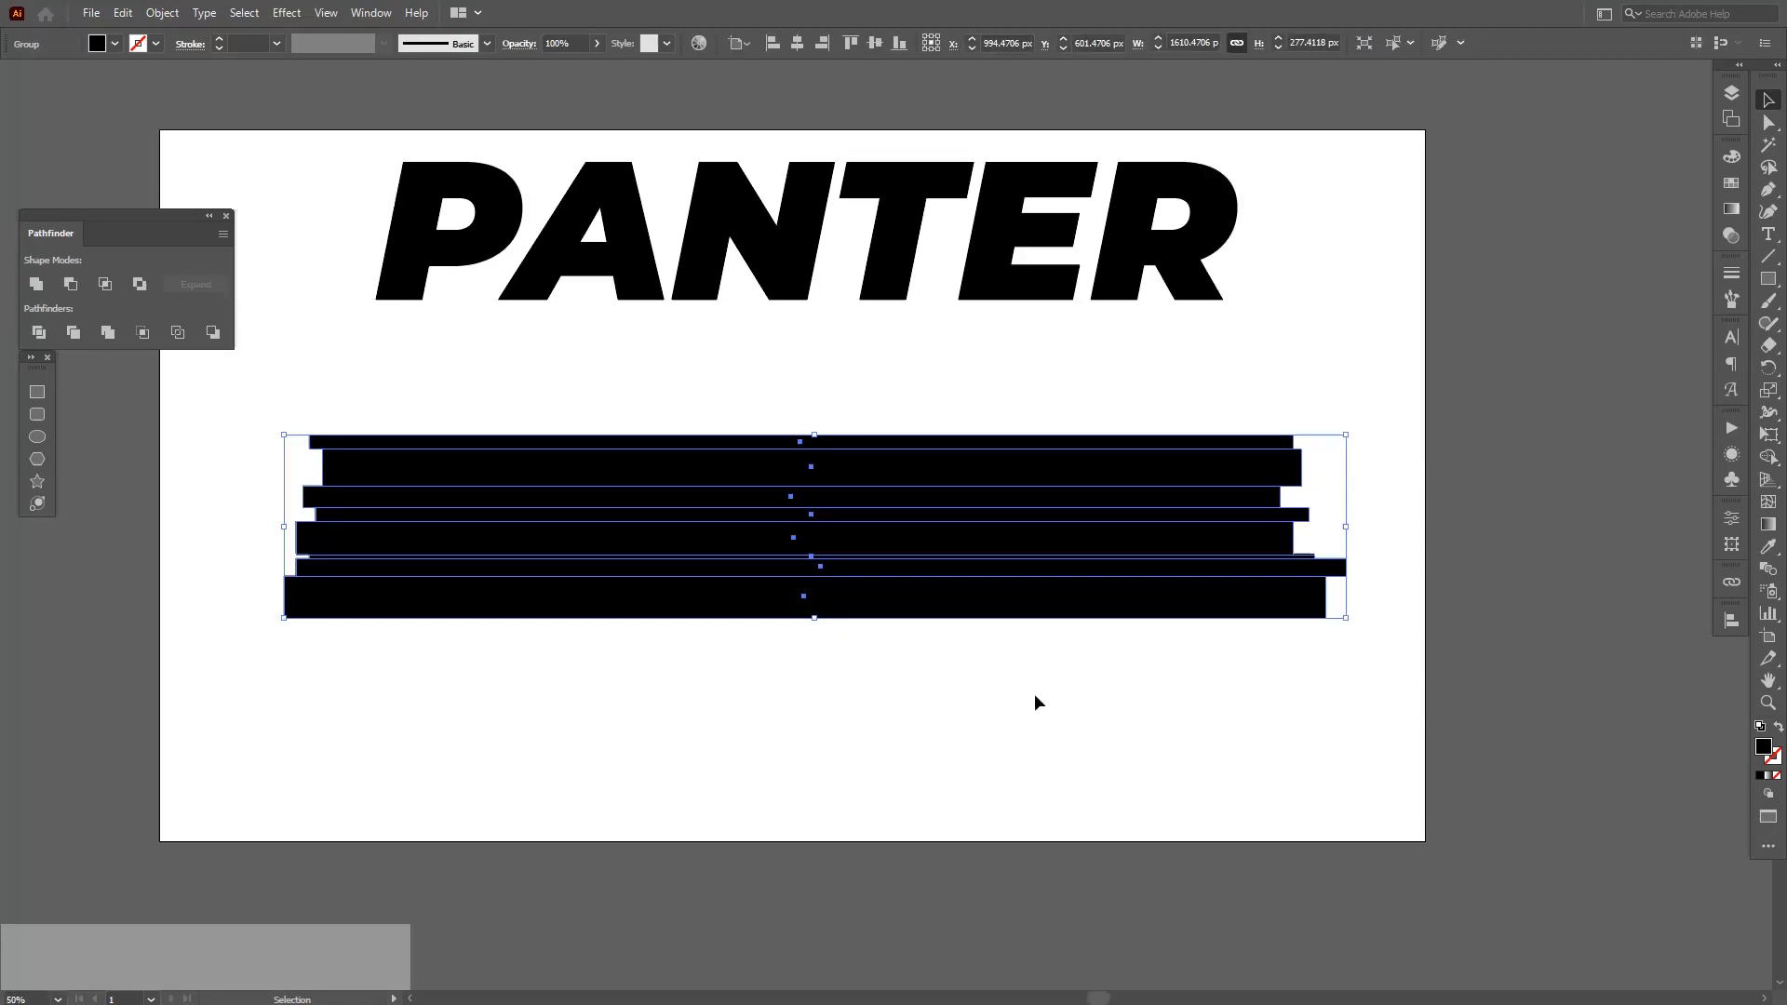
left_click_drag(1037, 703, 803, 206)
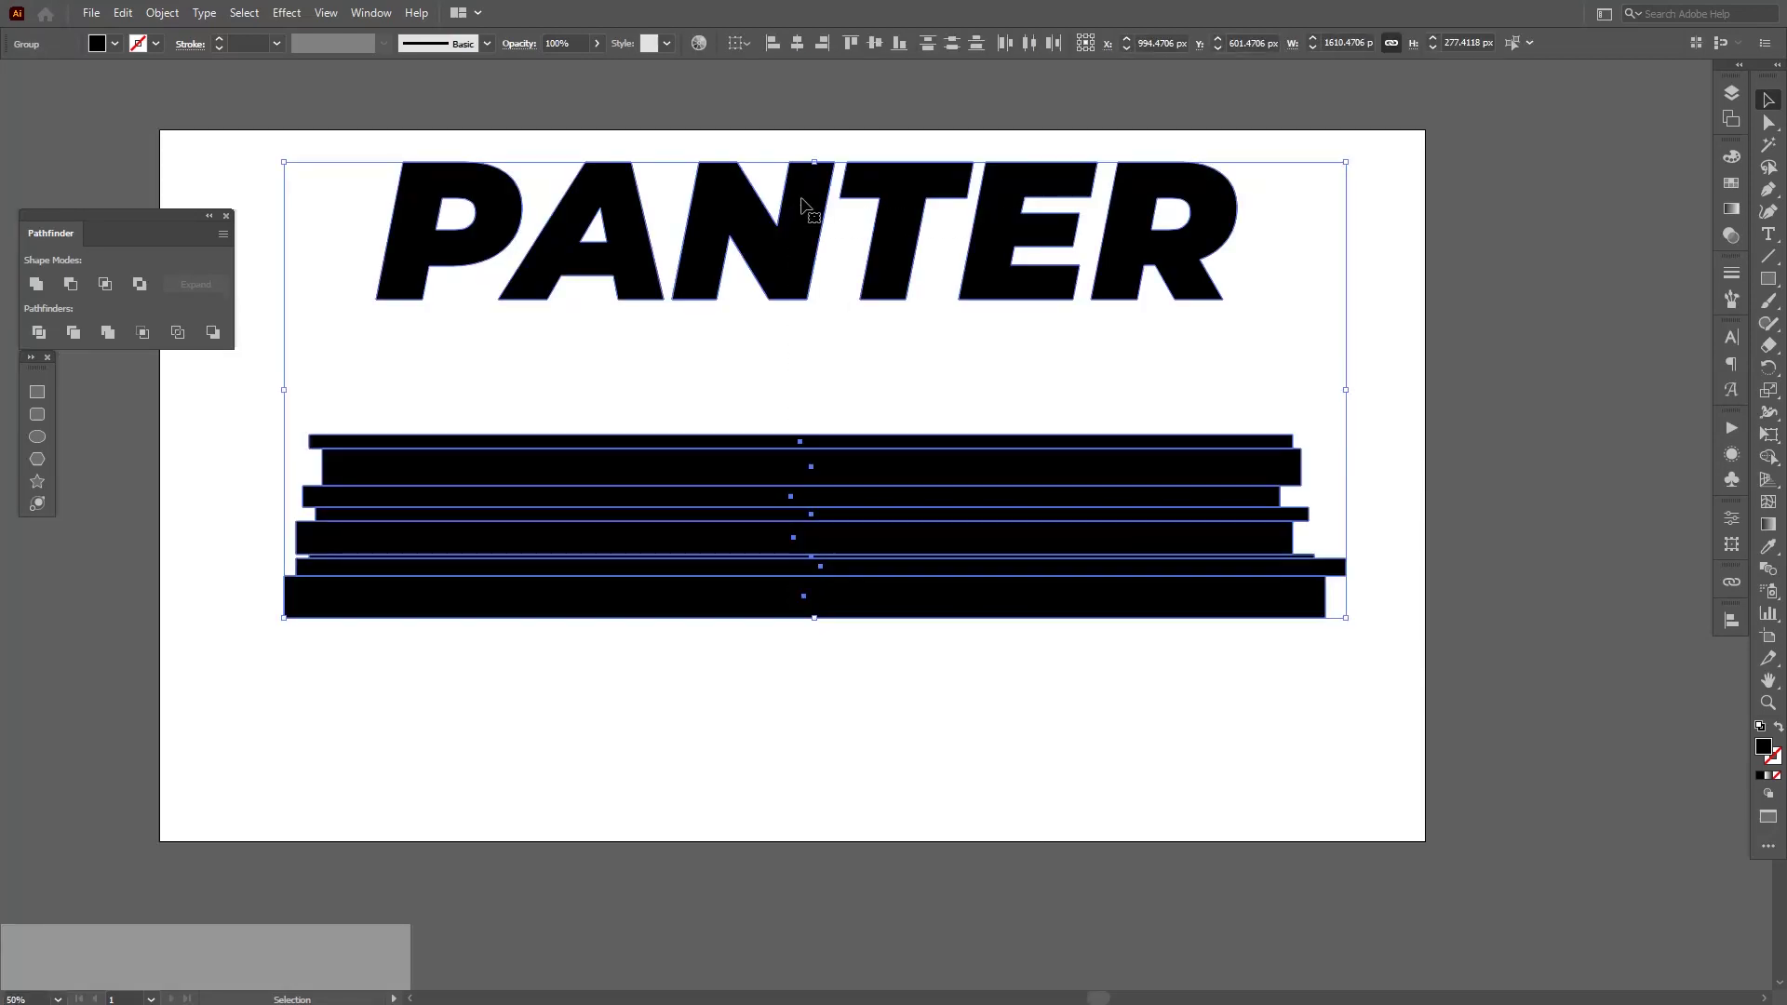
left_click(874, 45)
scroll(874, 335, "up", 3)
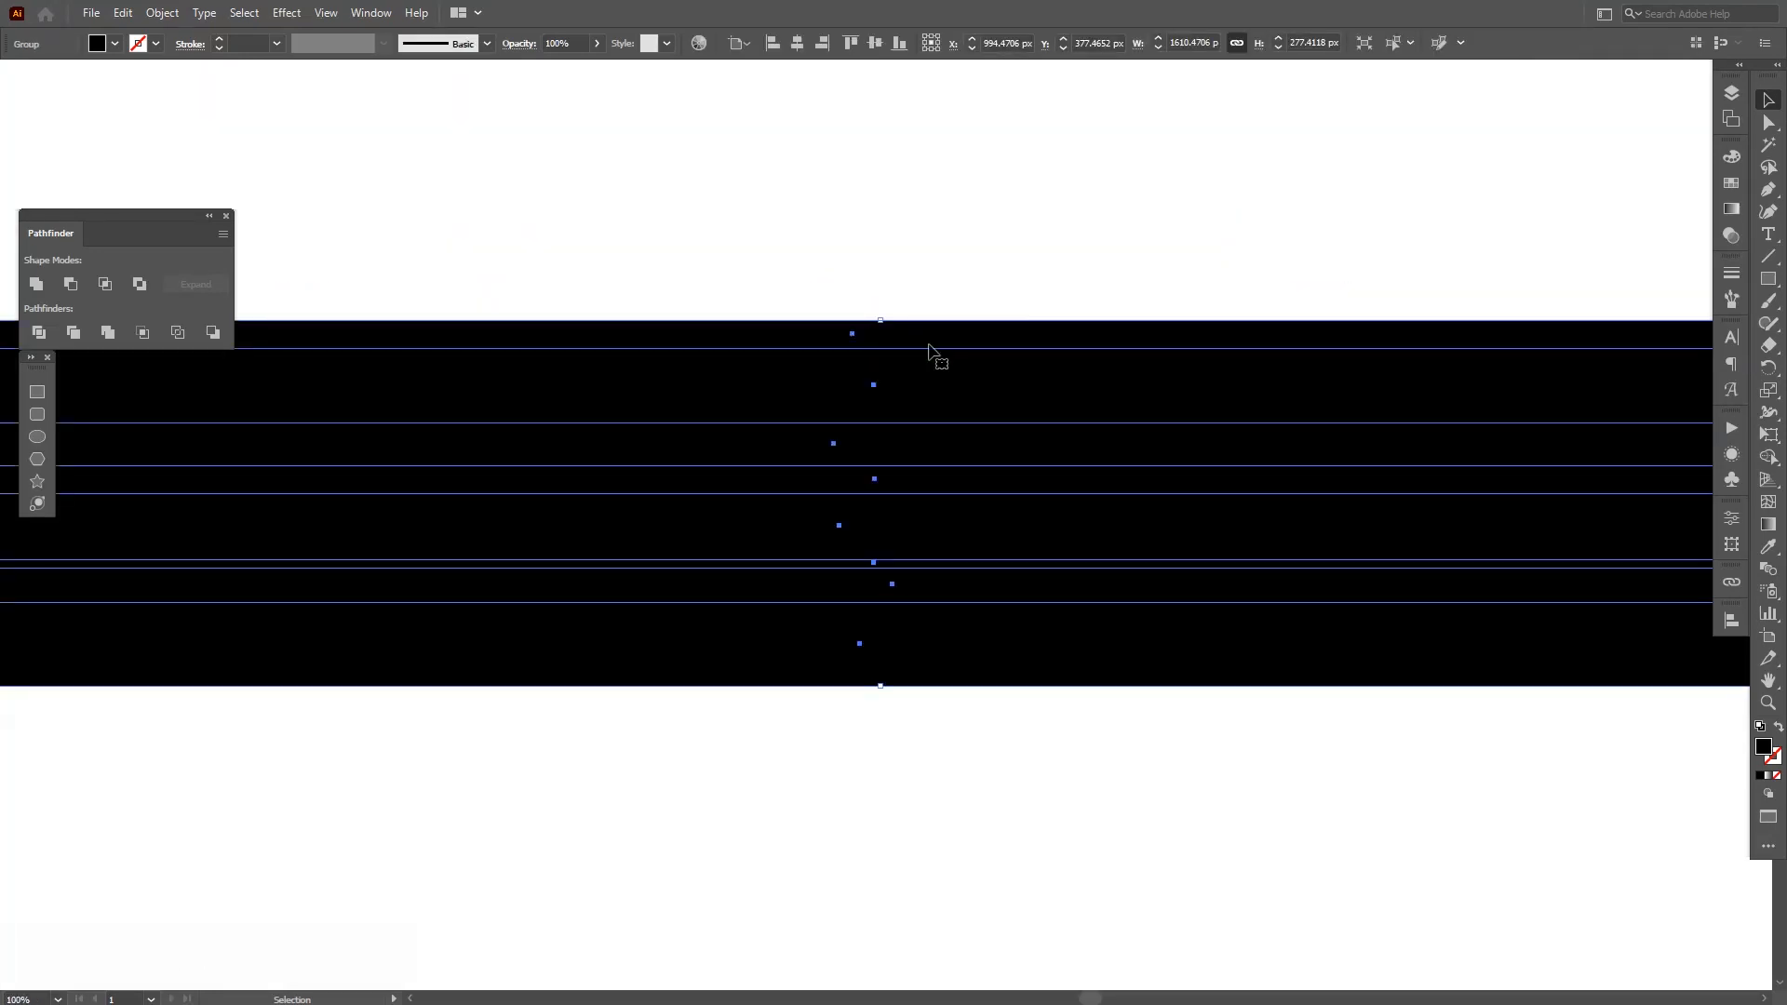
left_click_drag(881, 325, 894, 368)
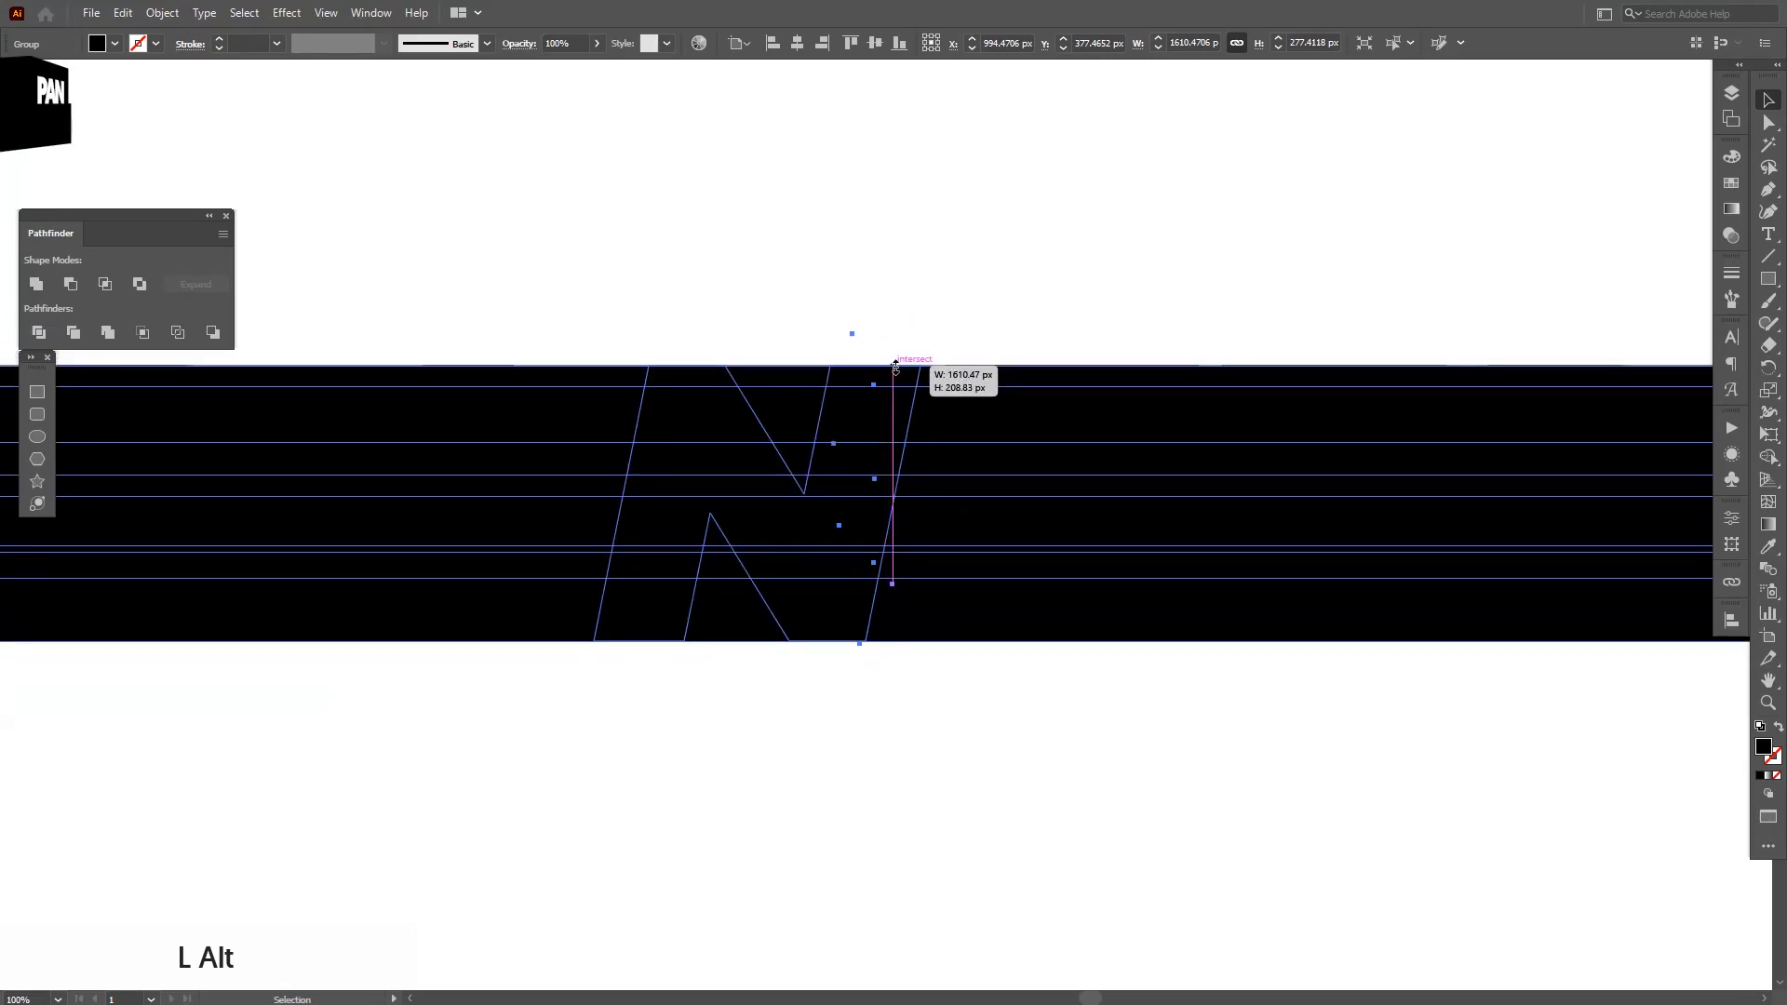
scroll(805, 266, "down", 1)
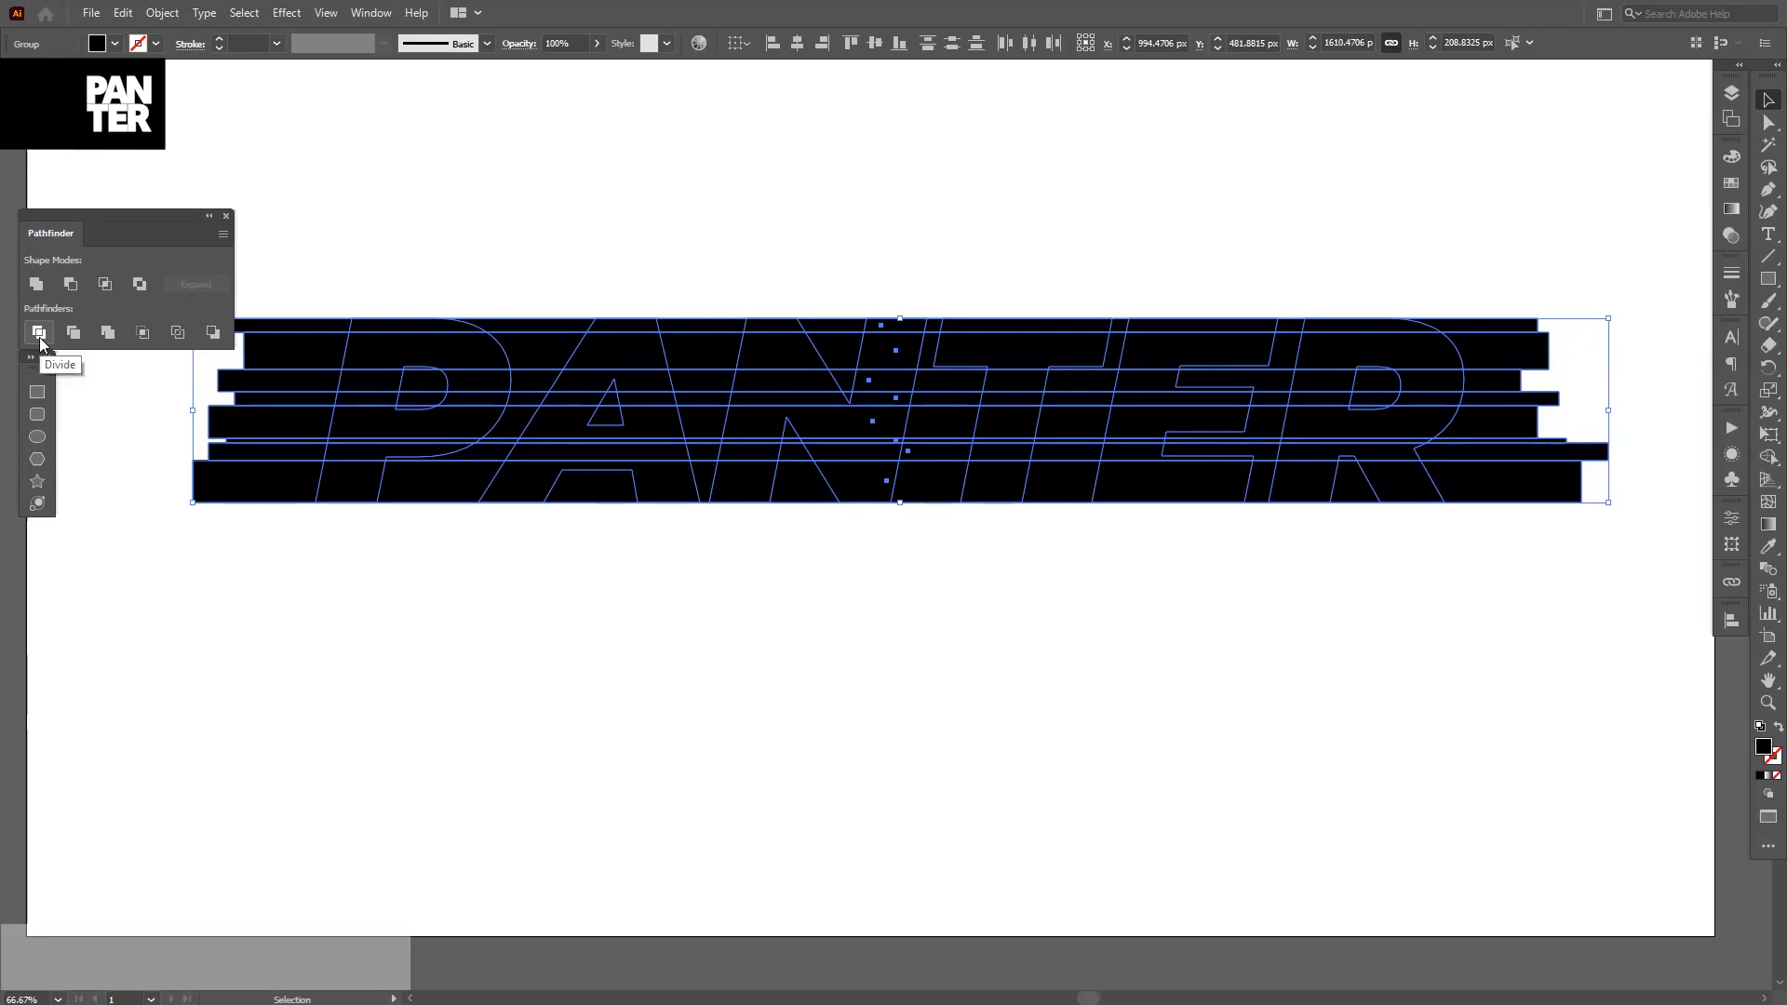
Divide the bars along the PANTER outlines with Pathfinder and ungroup the pieces
left_click(40, 337)
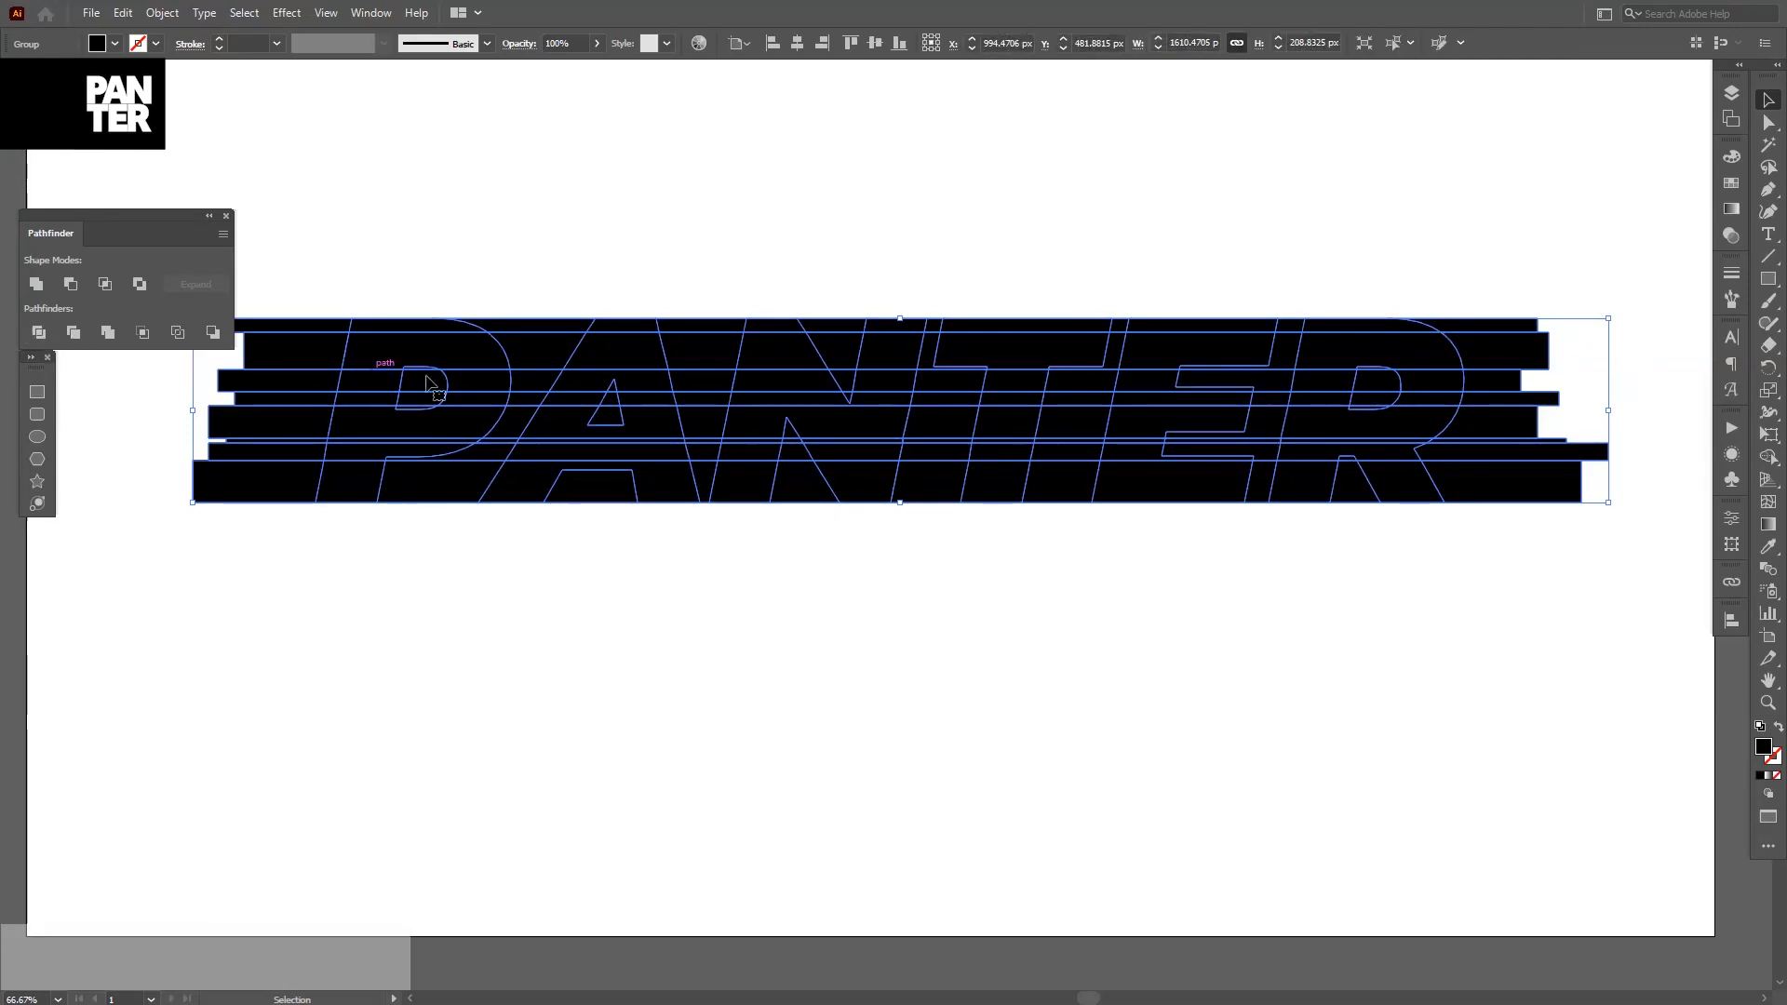
left_click(372, 13)
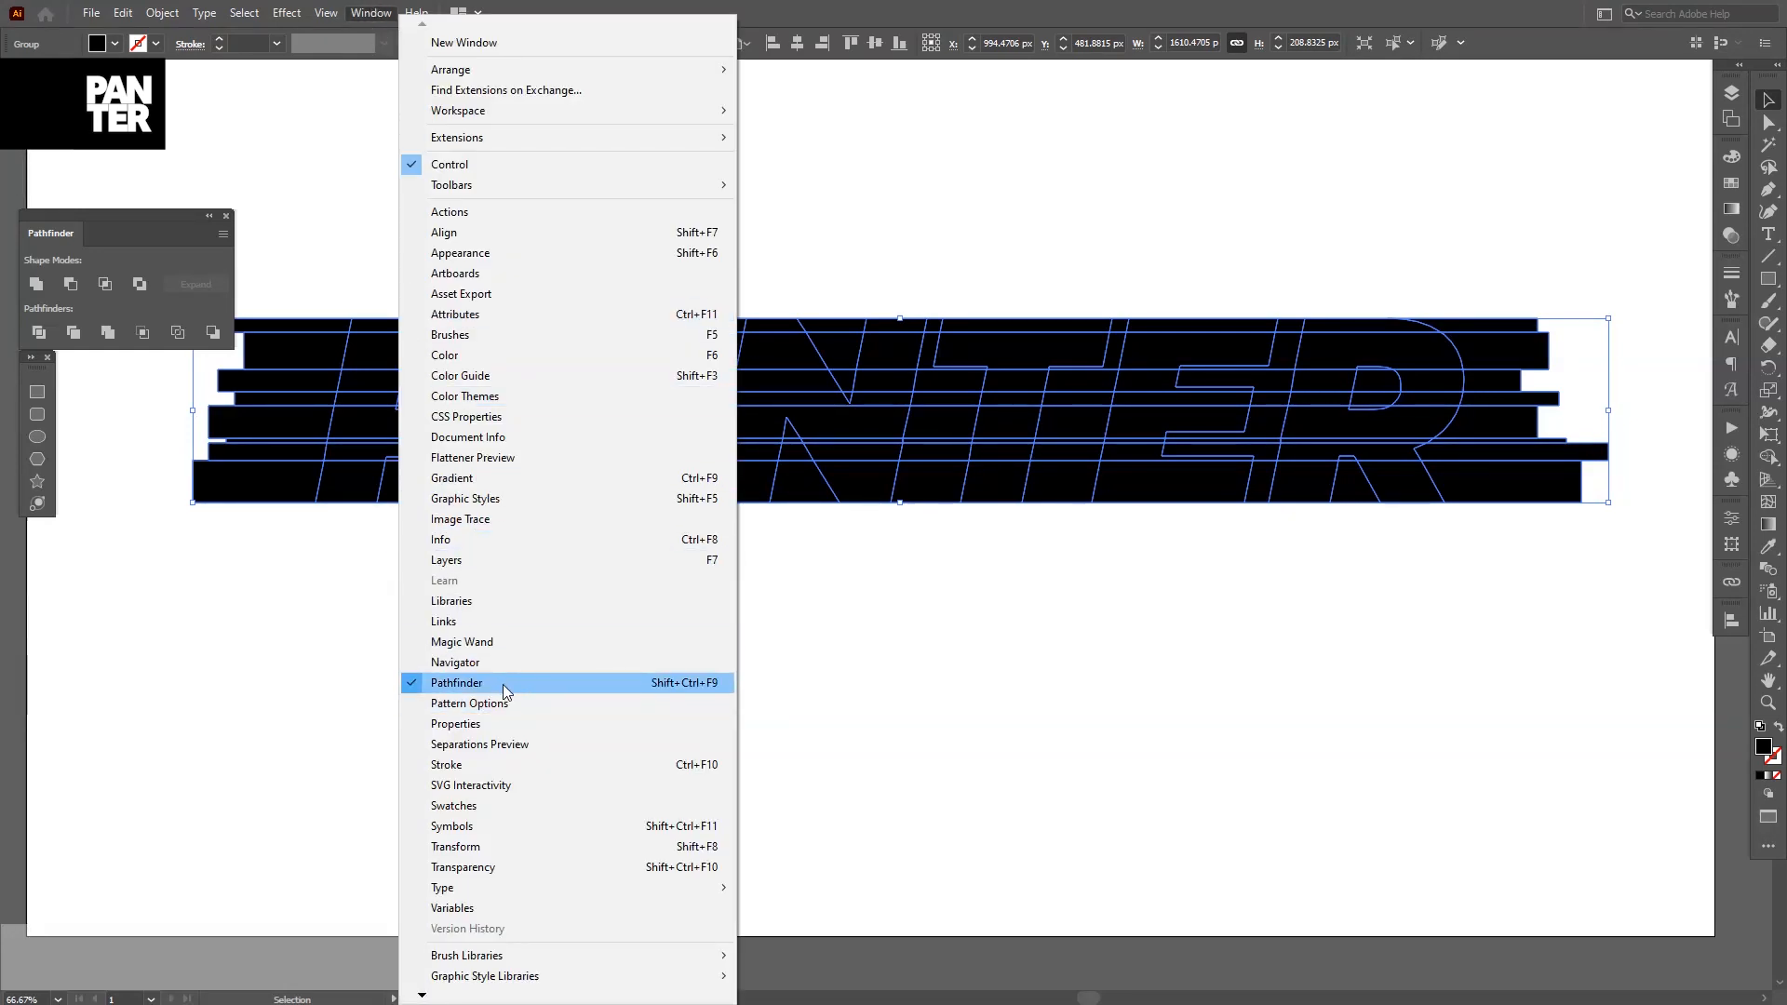
key("Escape")
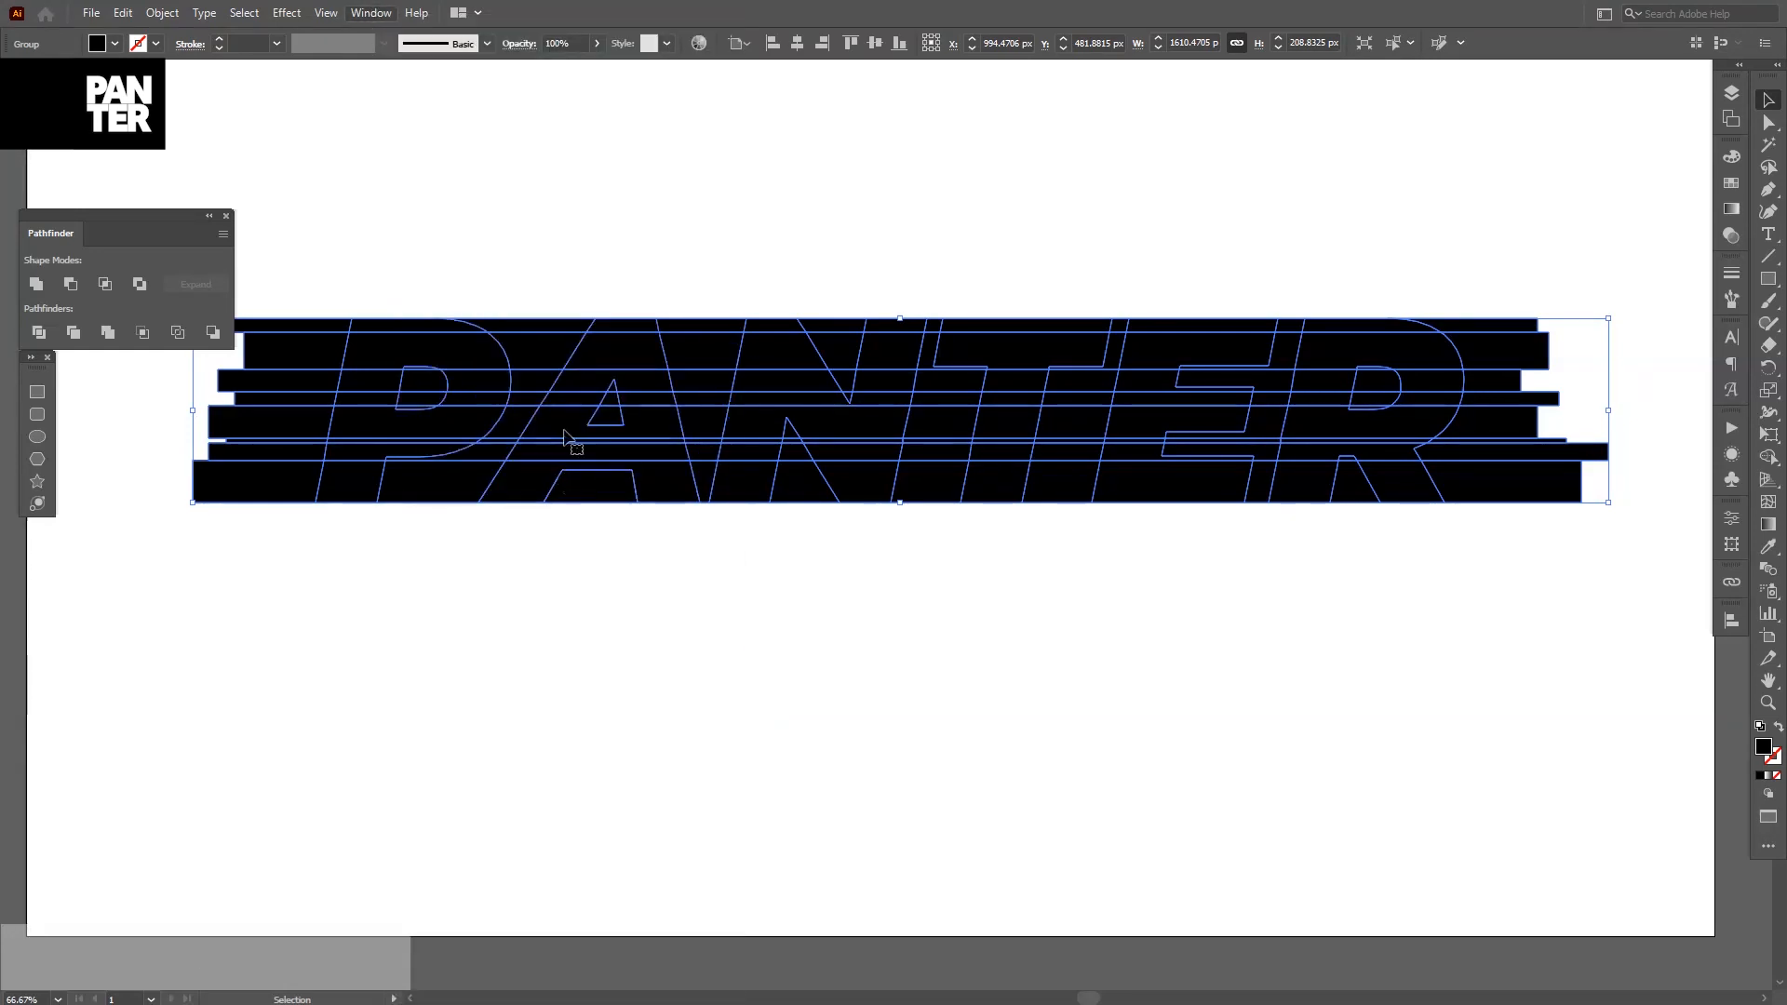
right_click(565, 436)
left_click(603, 580)
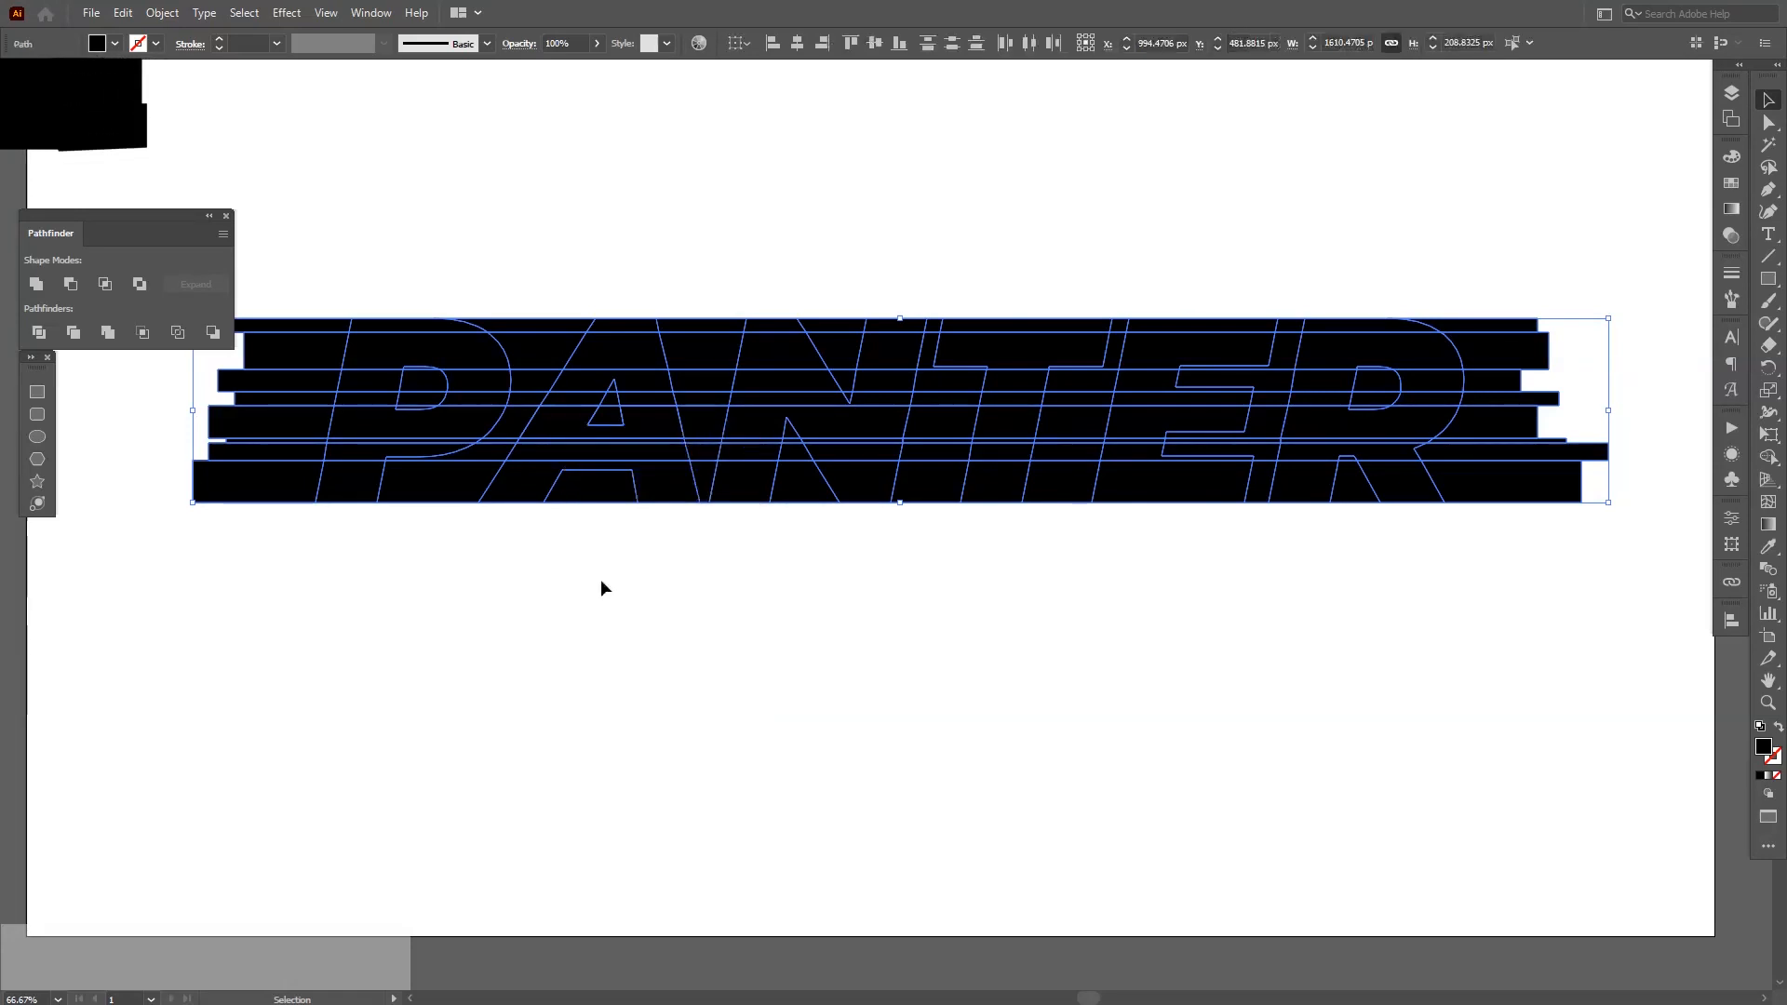
Delete the stair-step pieces left of the word and the cover pieces over the P's counter
left_click(600, 587)
left_click_drag(578, 586, 683, 597)
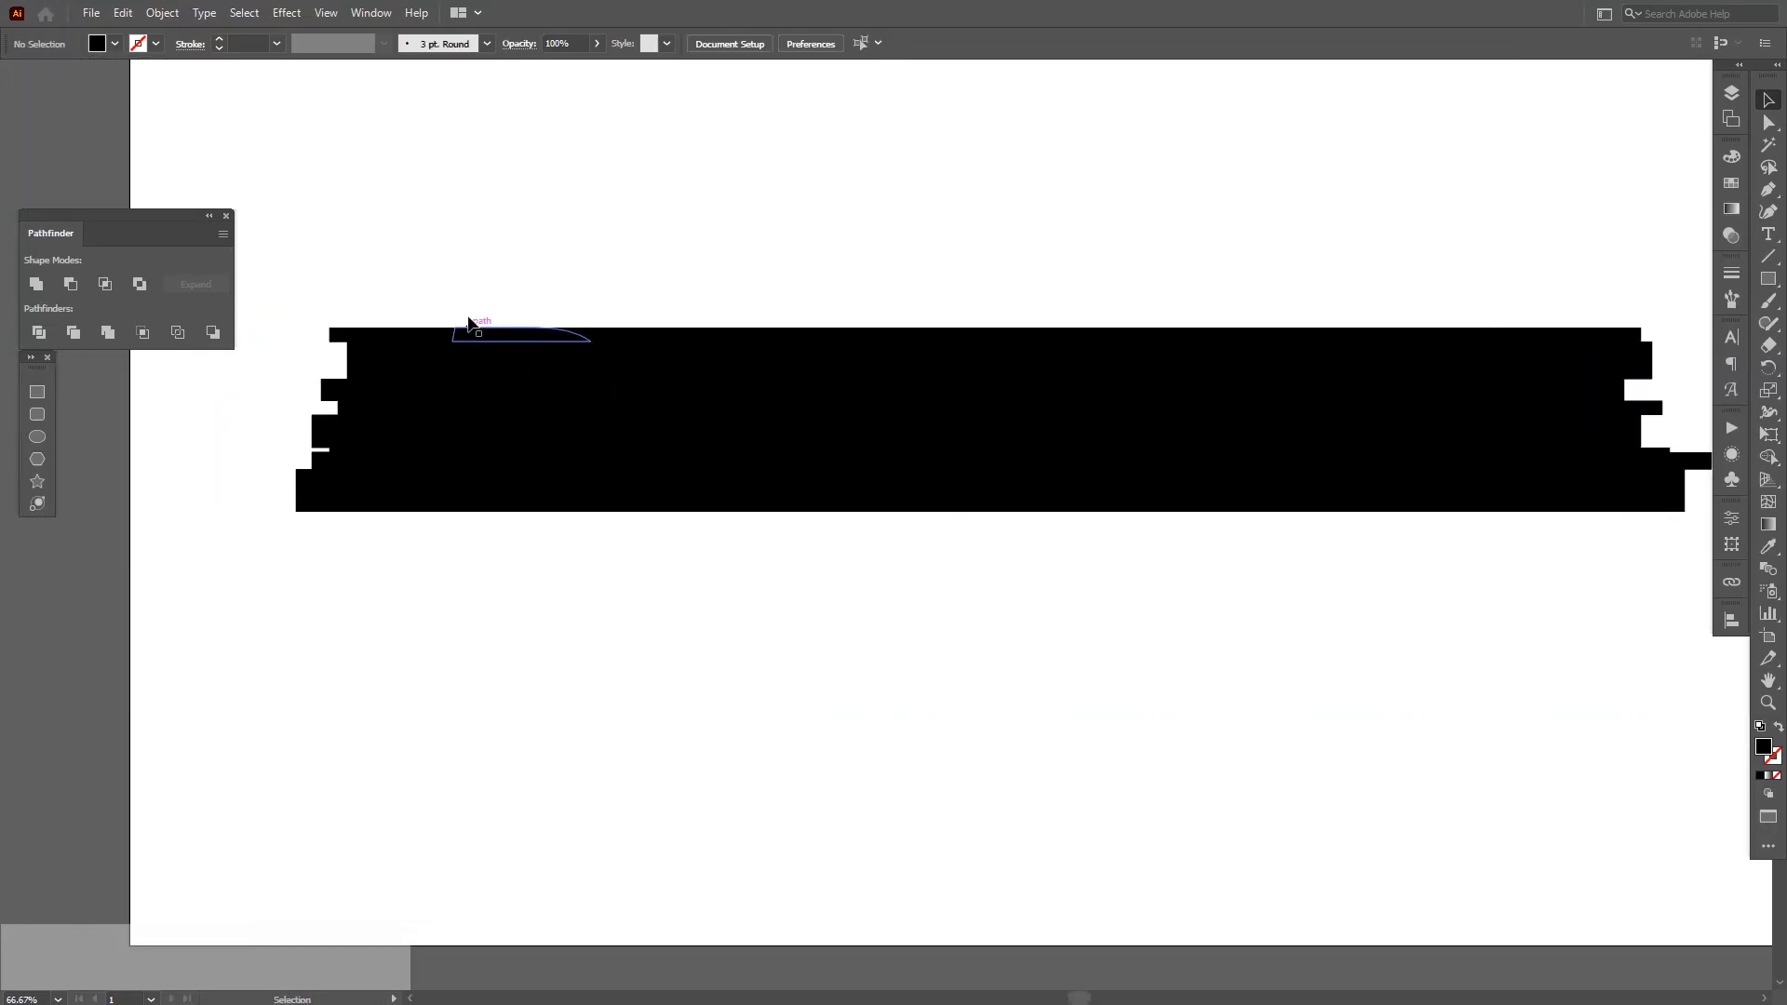
scroll(214, 406, "up", 1)
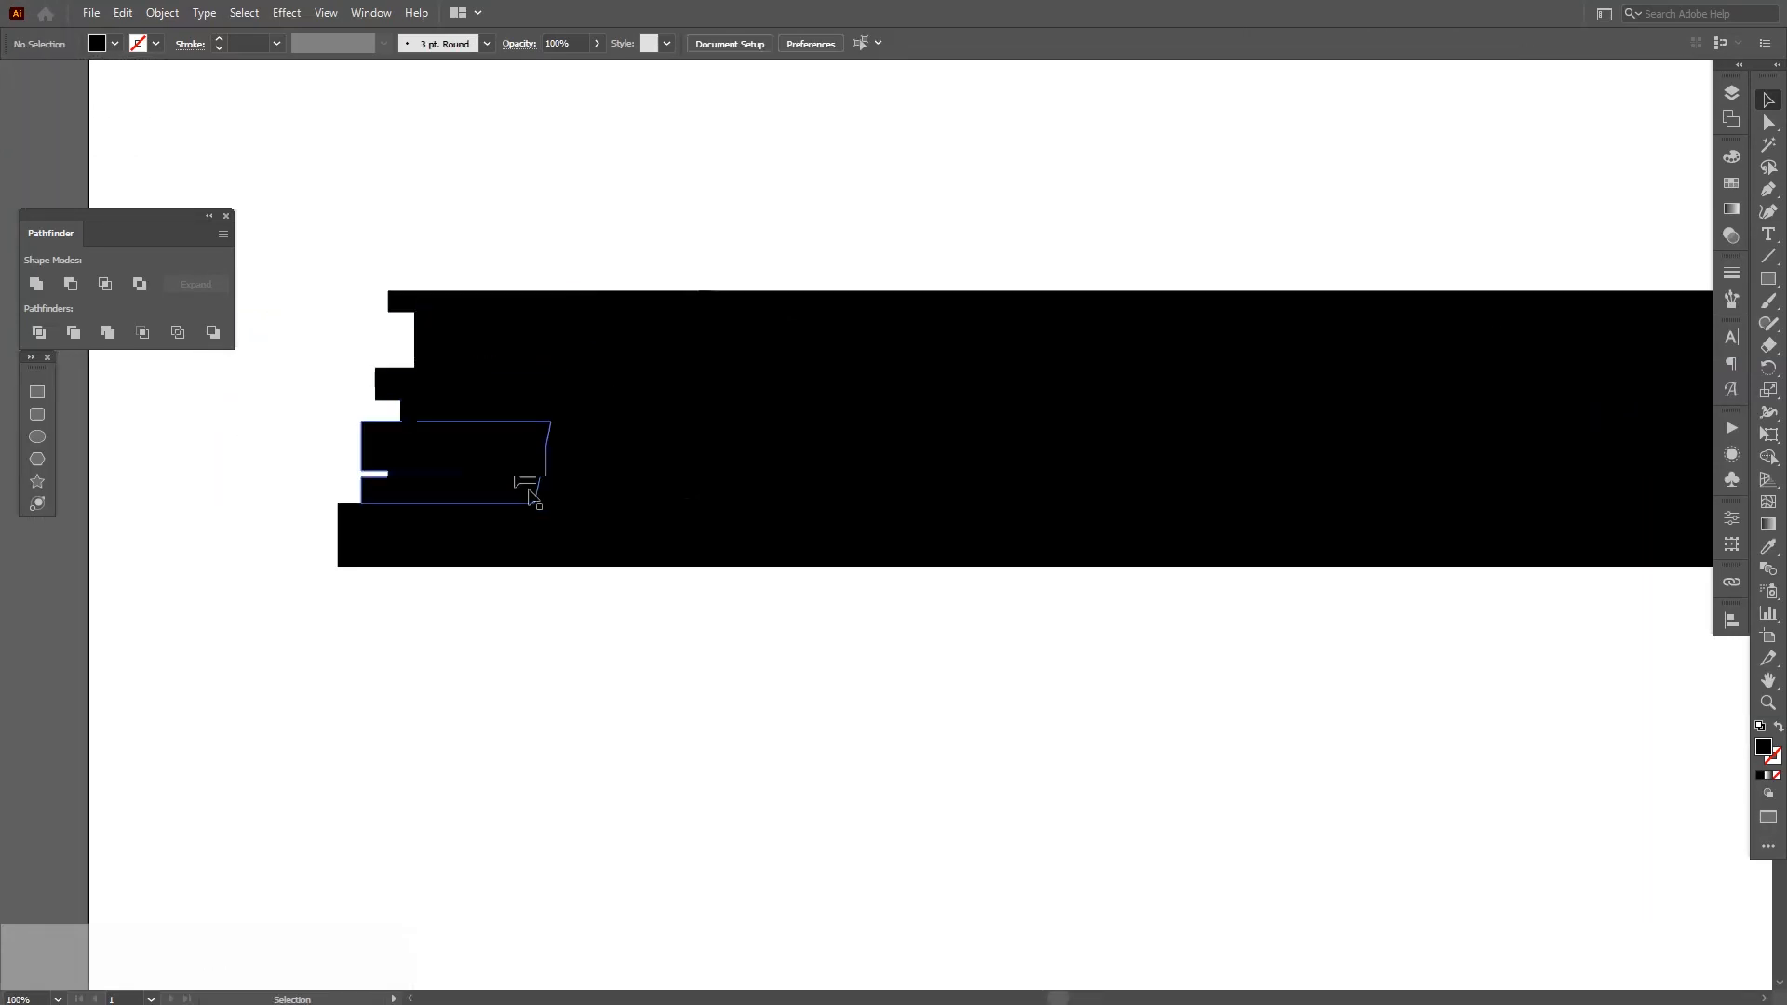
left_click_drag(406, 651, 410, 658)
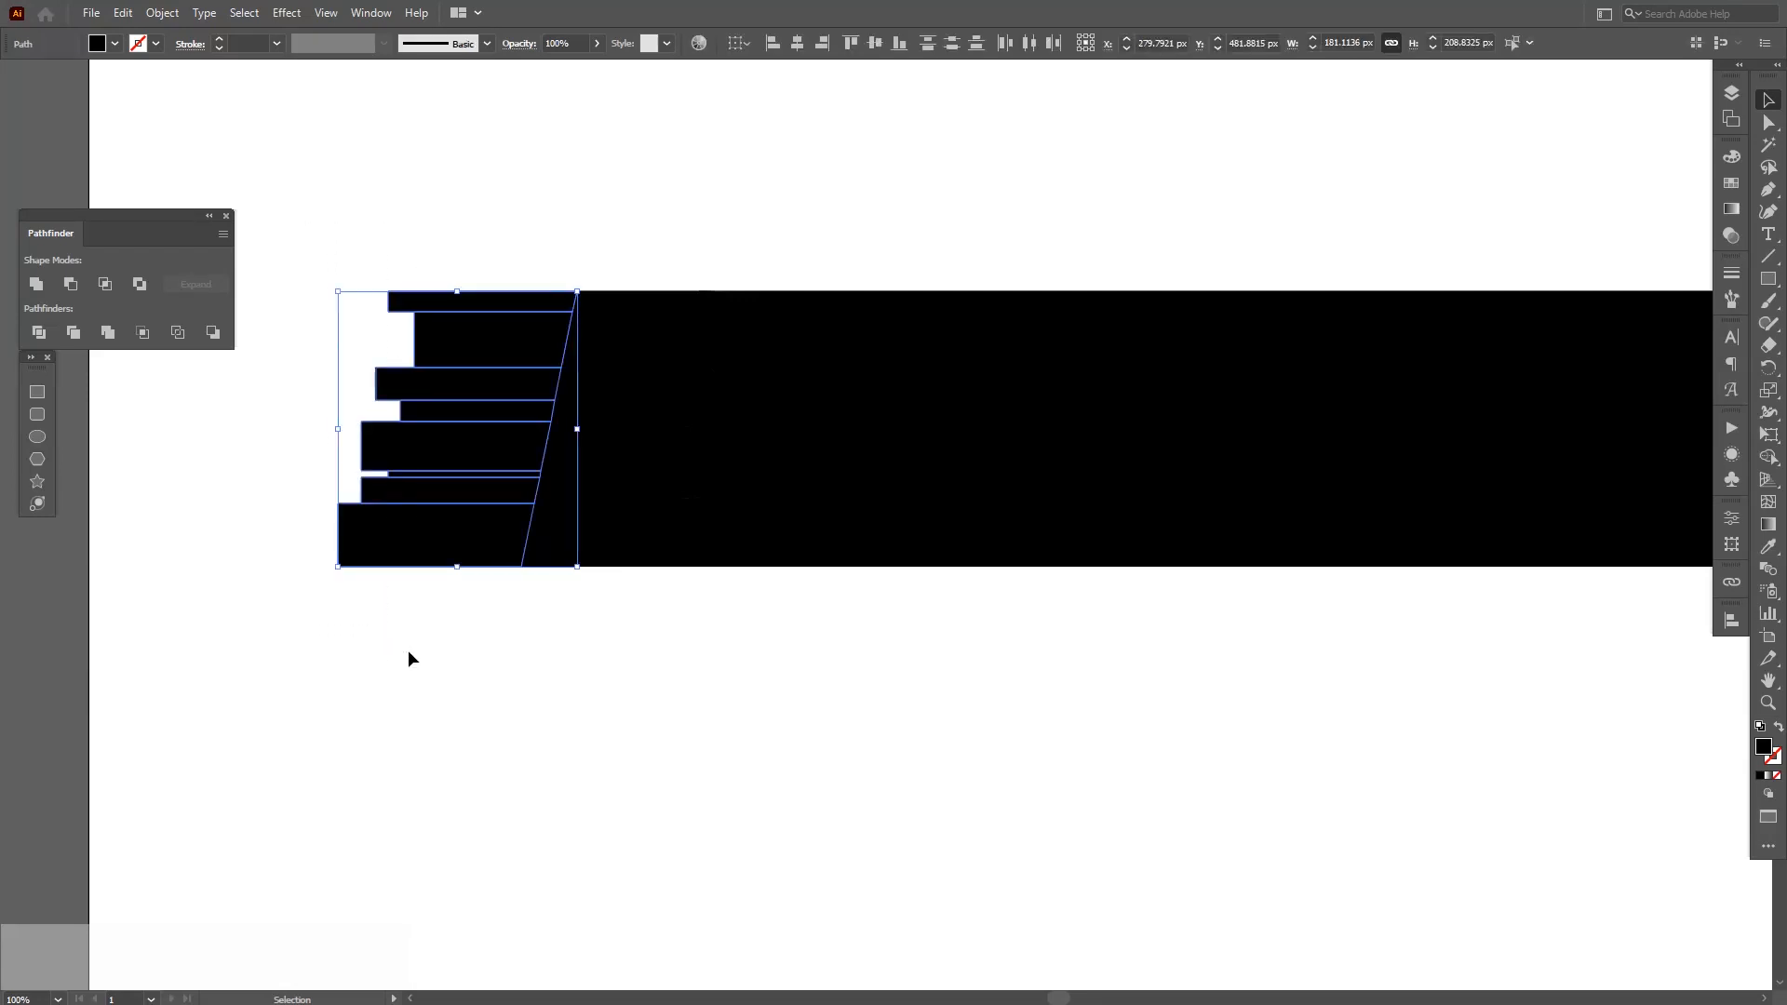
key("Delete")
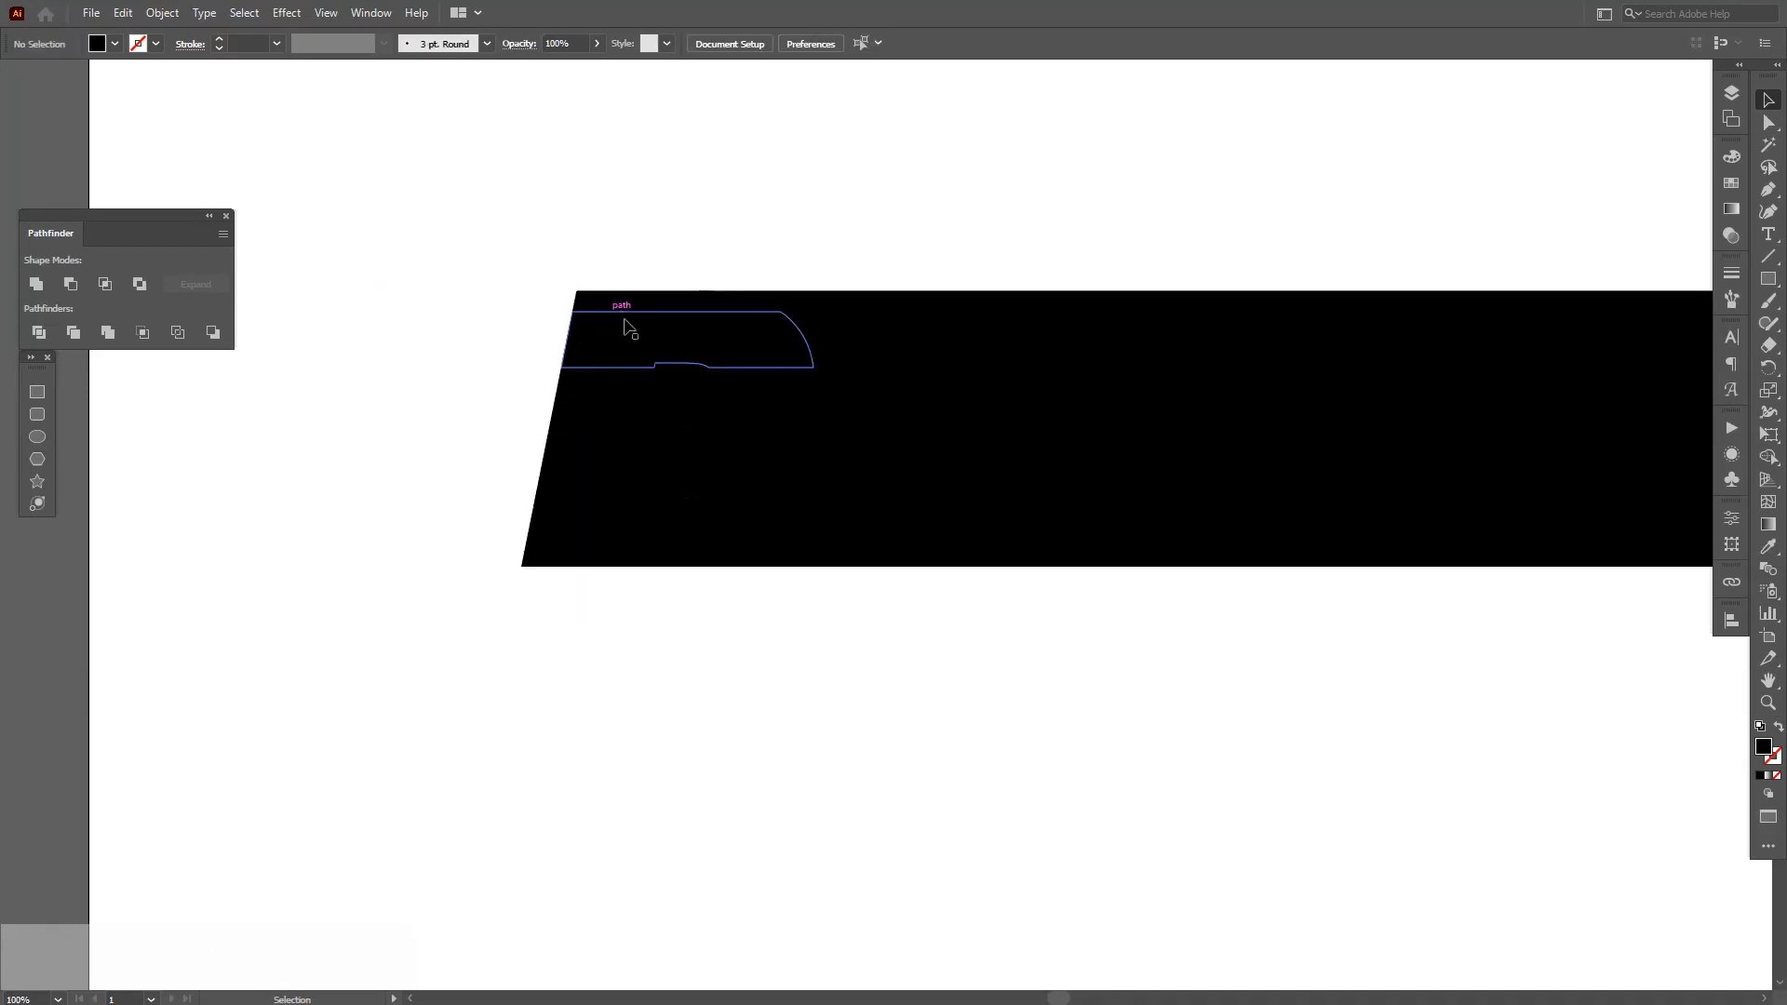
scroll(685, 377, "up", 3)
left_click(684, 367)
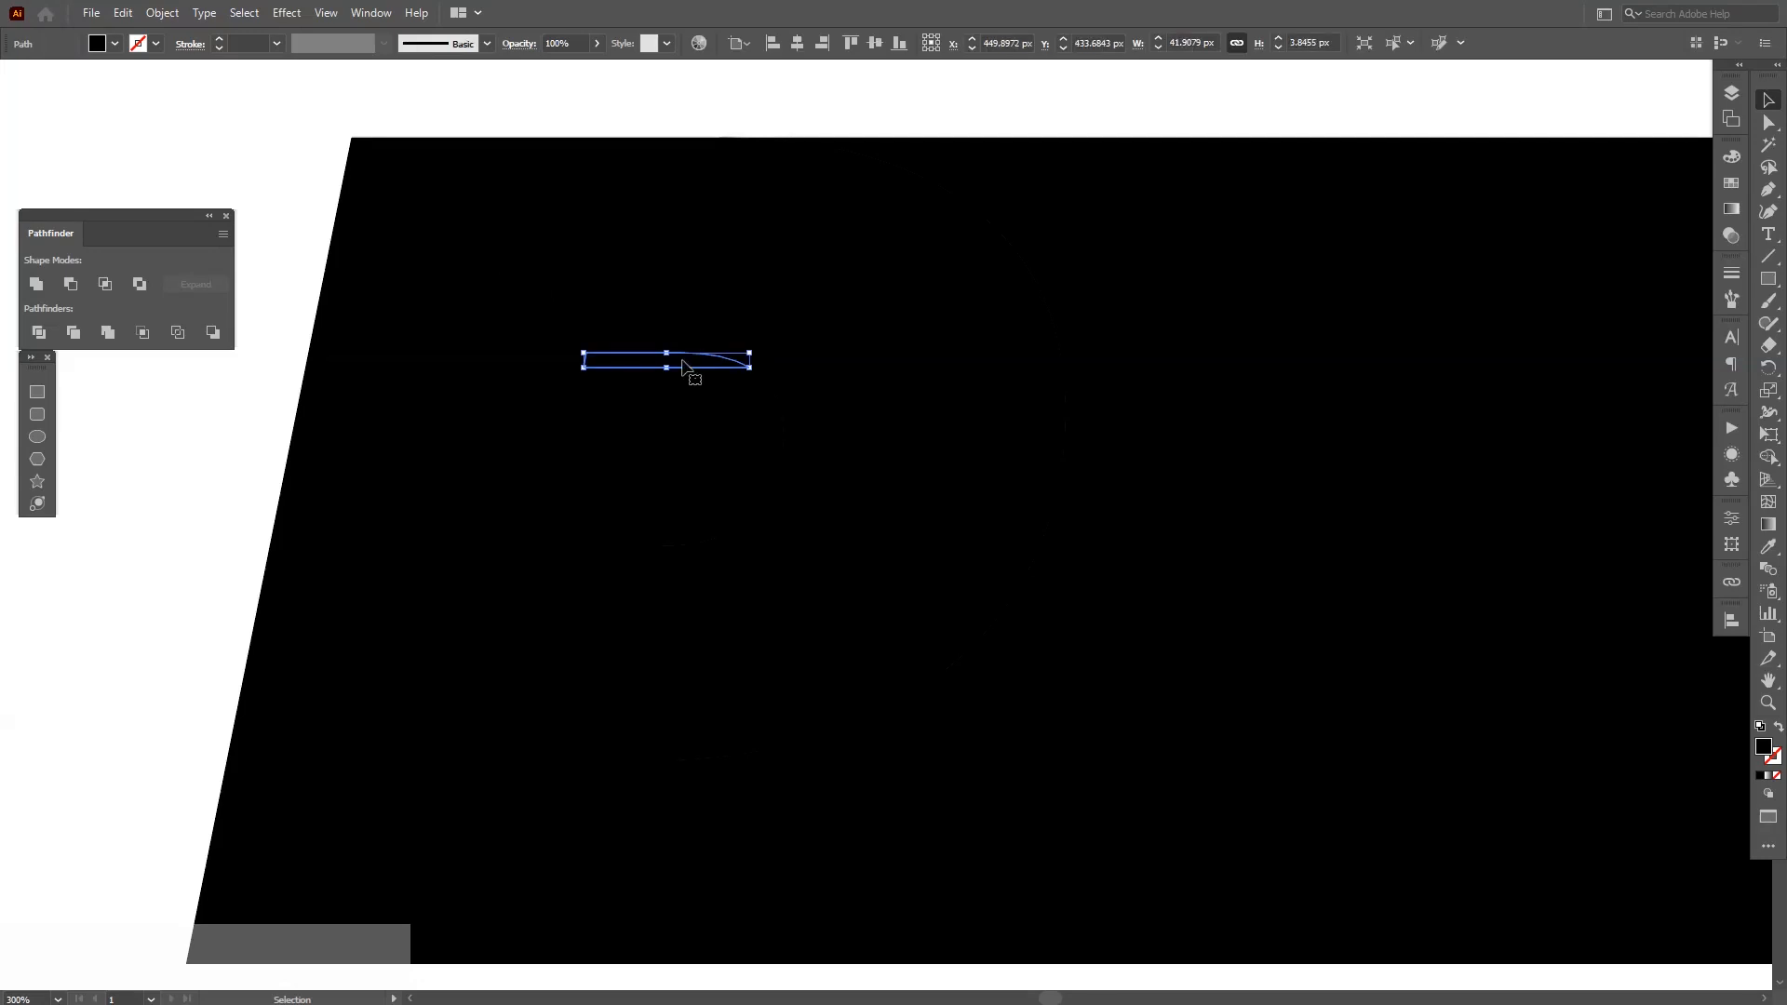
key("Delete")
left_click(682, 463)
key("Delete")
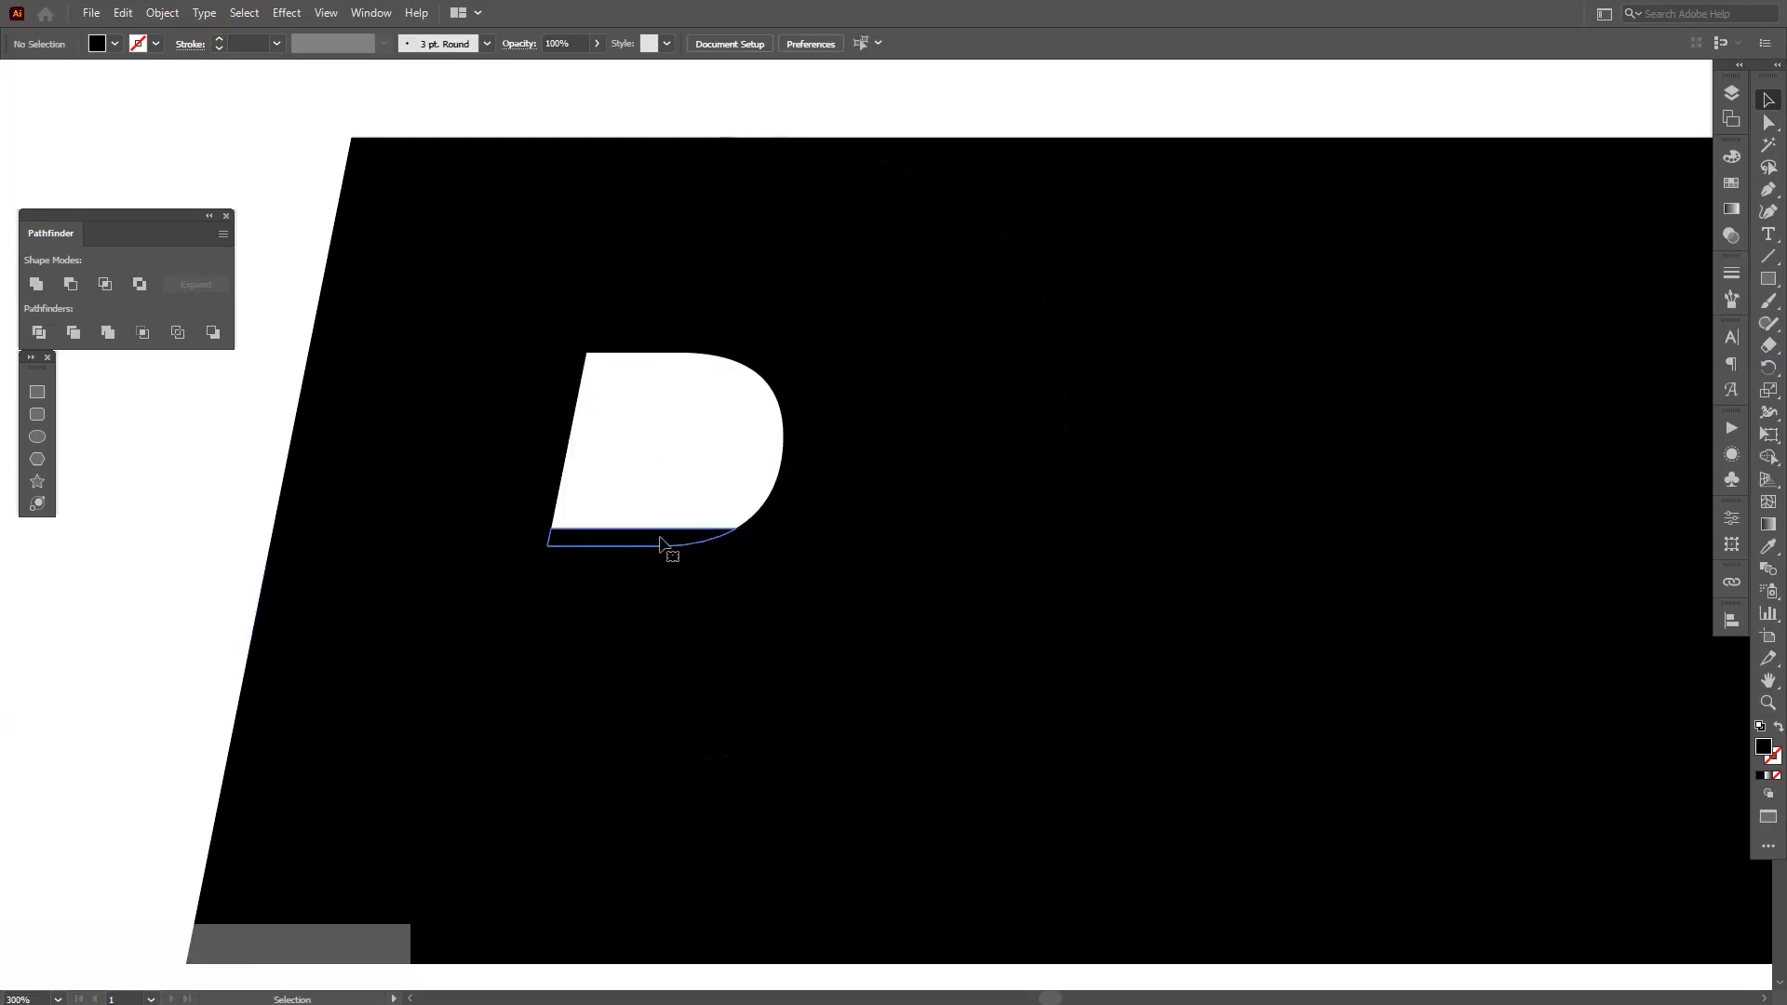
left_click_drag(872, 528, 769, 460)
scroll(842, 546, "down", 2)
scroll(790, 540, "up", 1)
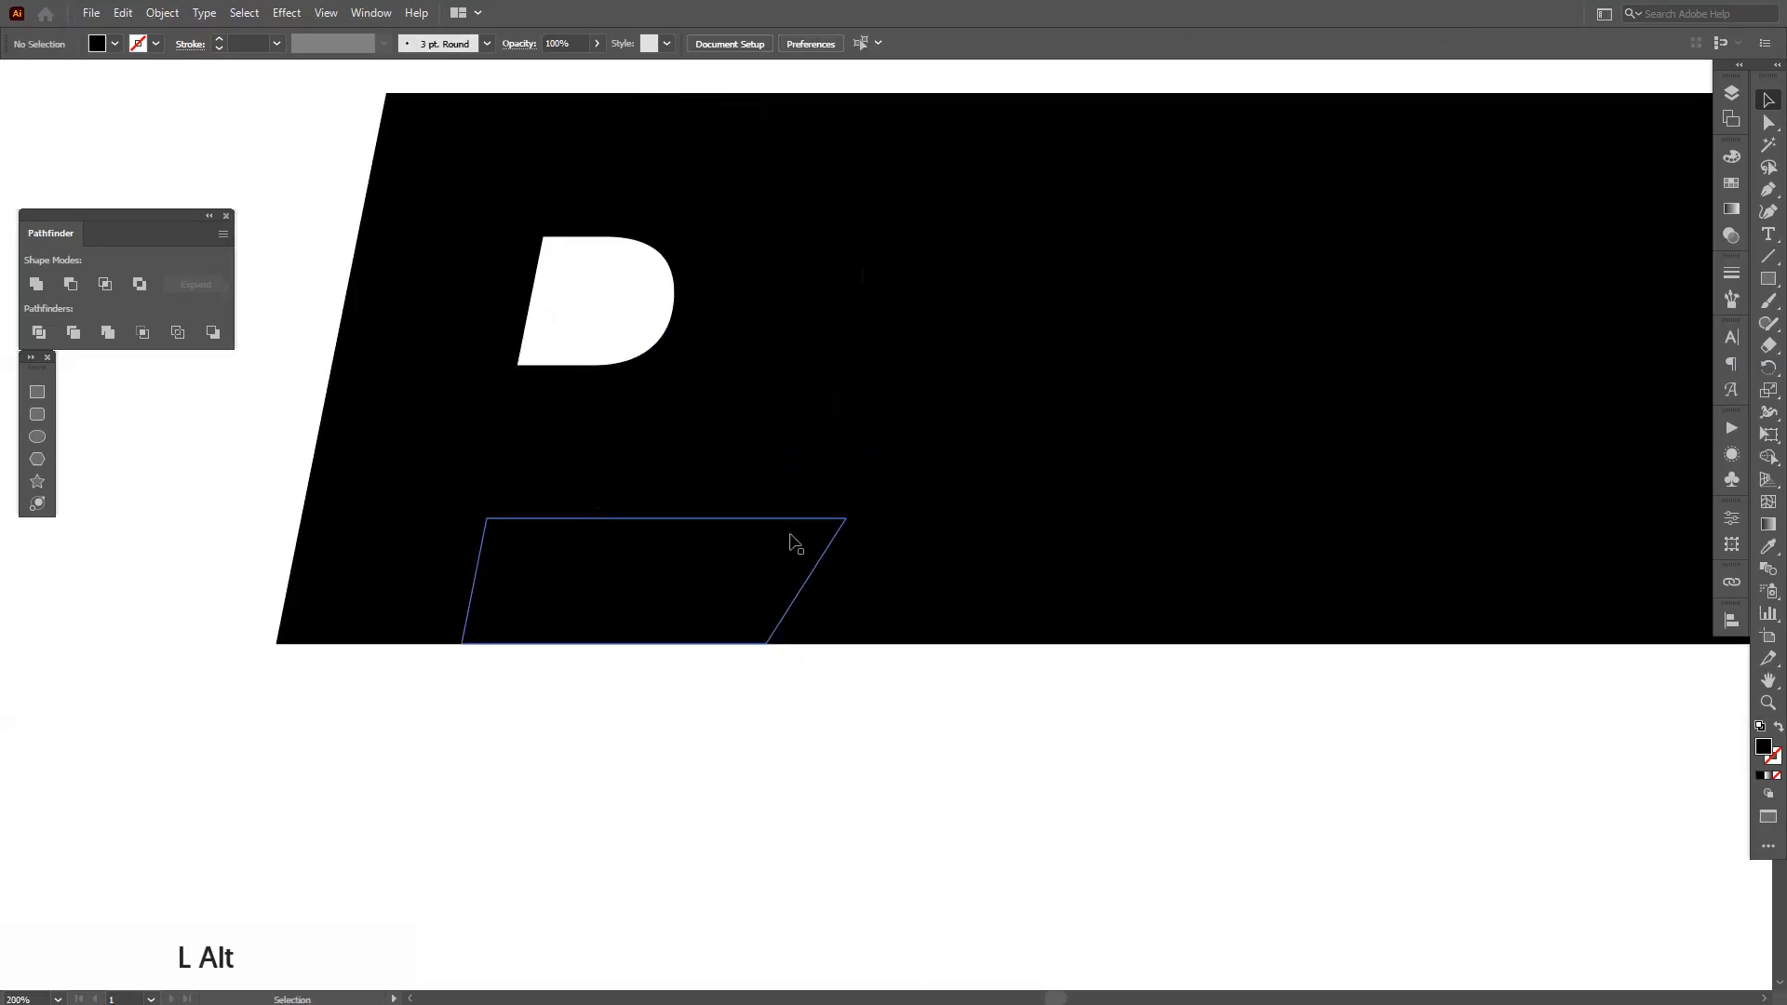
Delete the leftover pieces around the P and A, inside the A, and the wide band near the N
left_click(726, 615)
key("Delete")
left_click(819, 511)
key("Delete")
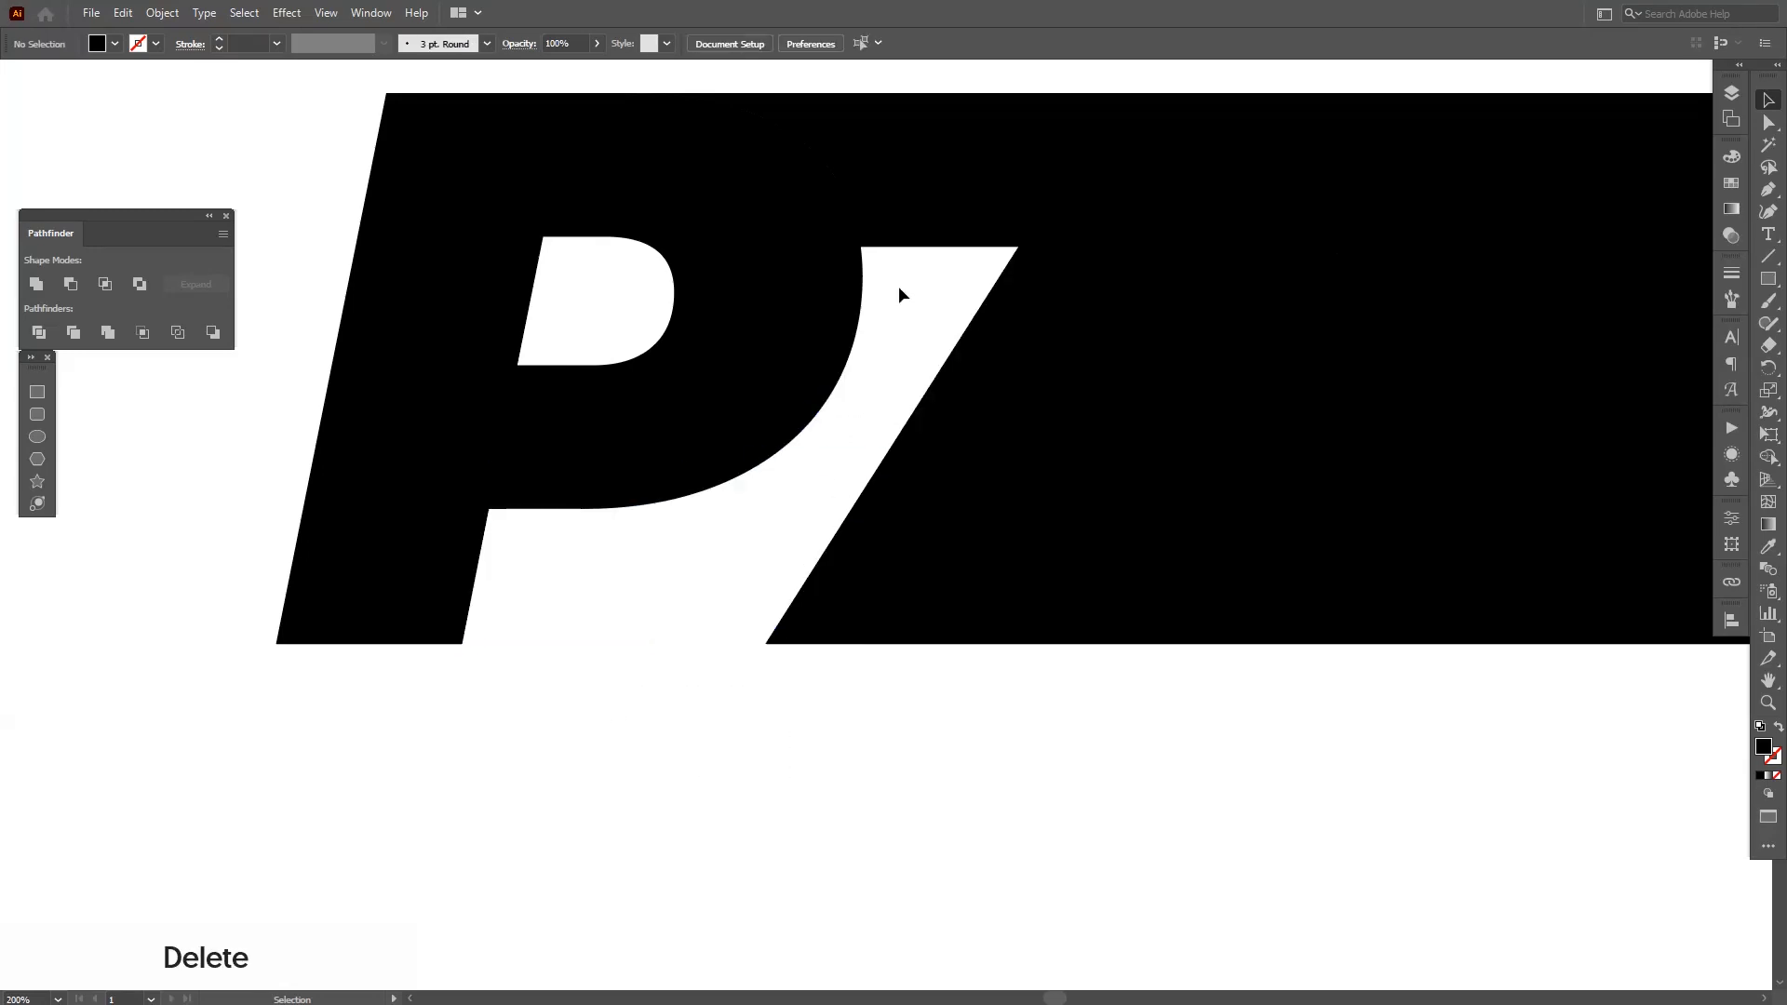
left_click(857, 387)
key("Delete")
scroll(839, 698, "right", 3)
left_click(825, 176)
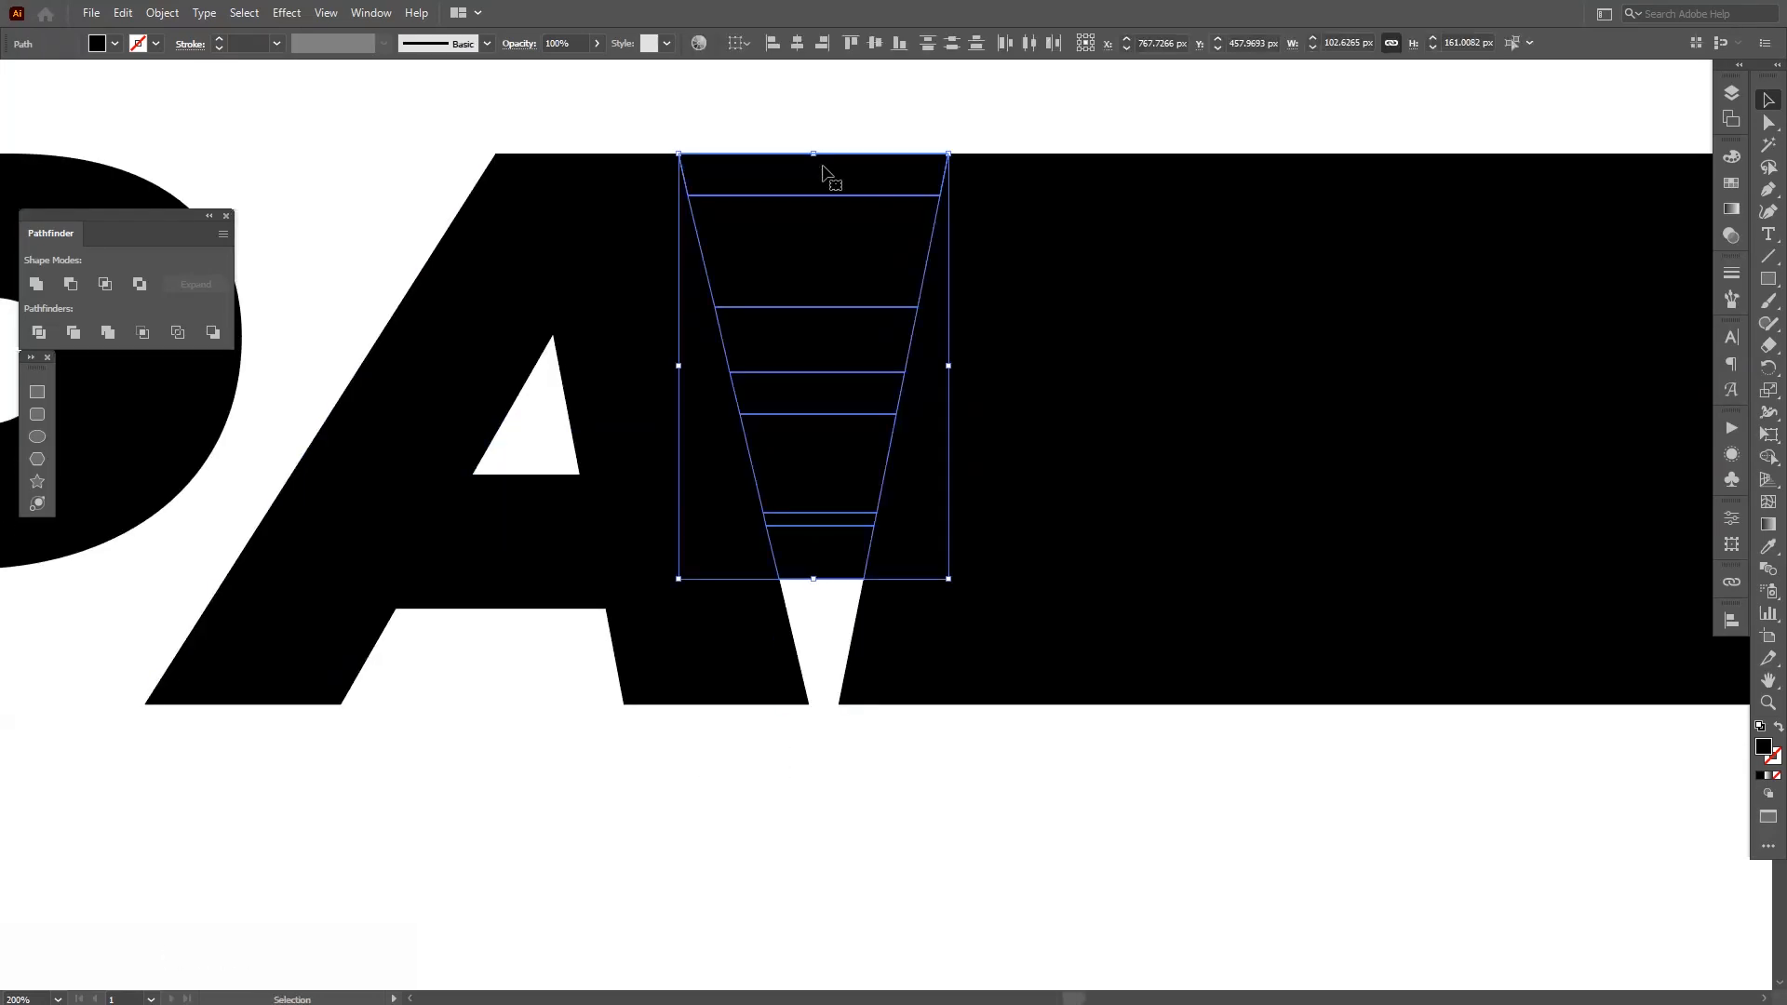
scroll(866, 539, "right", 2)
left_click(1045, 417)
key("Delete")
scroll(965, 594, "up", 3)
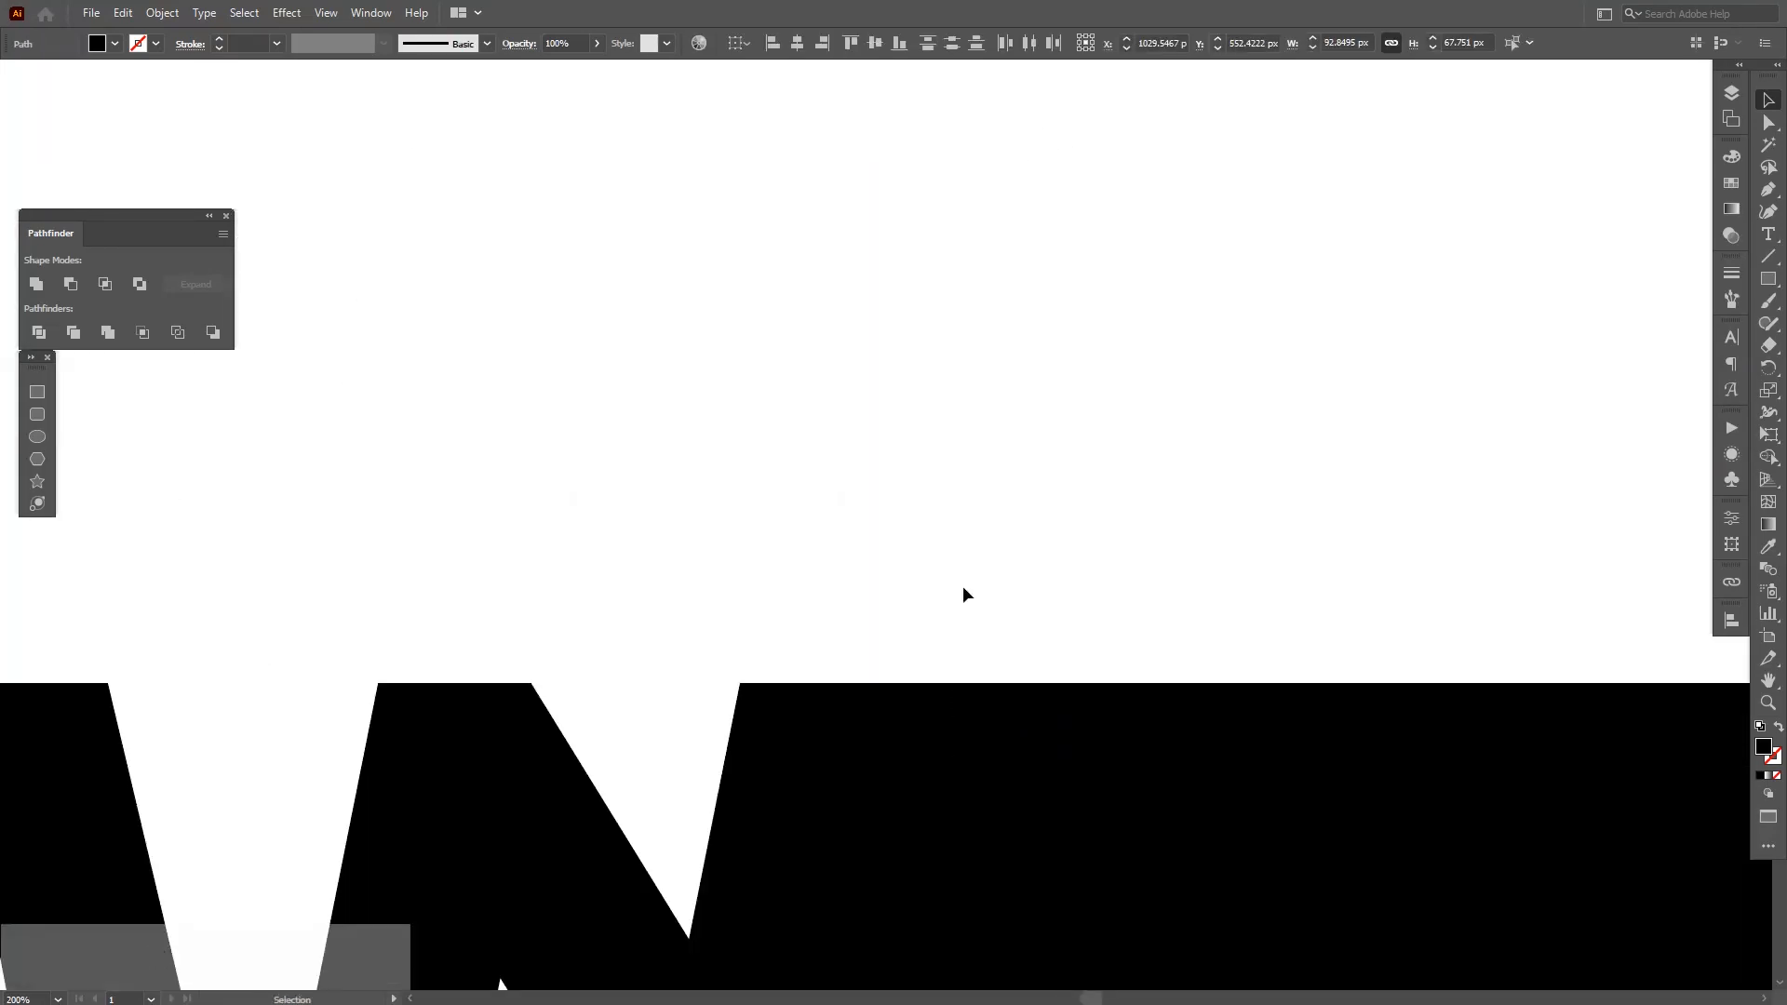
scroll(1018, 289, "down", 2)
scroll(1017, 288, "right", 2)
Delete the cover pieces around the T and E so those letters read cleanly
left_click(925, 413)
key("Delete")
scroll(849, 467, "right", 3)
left_click(849, 468)
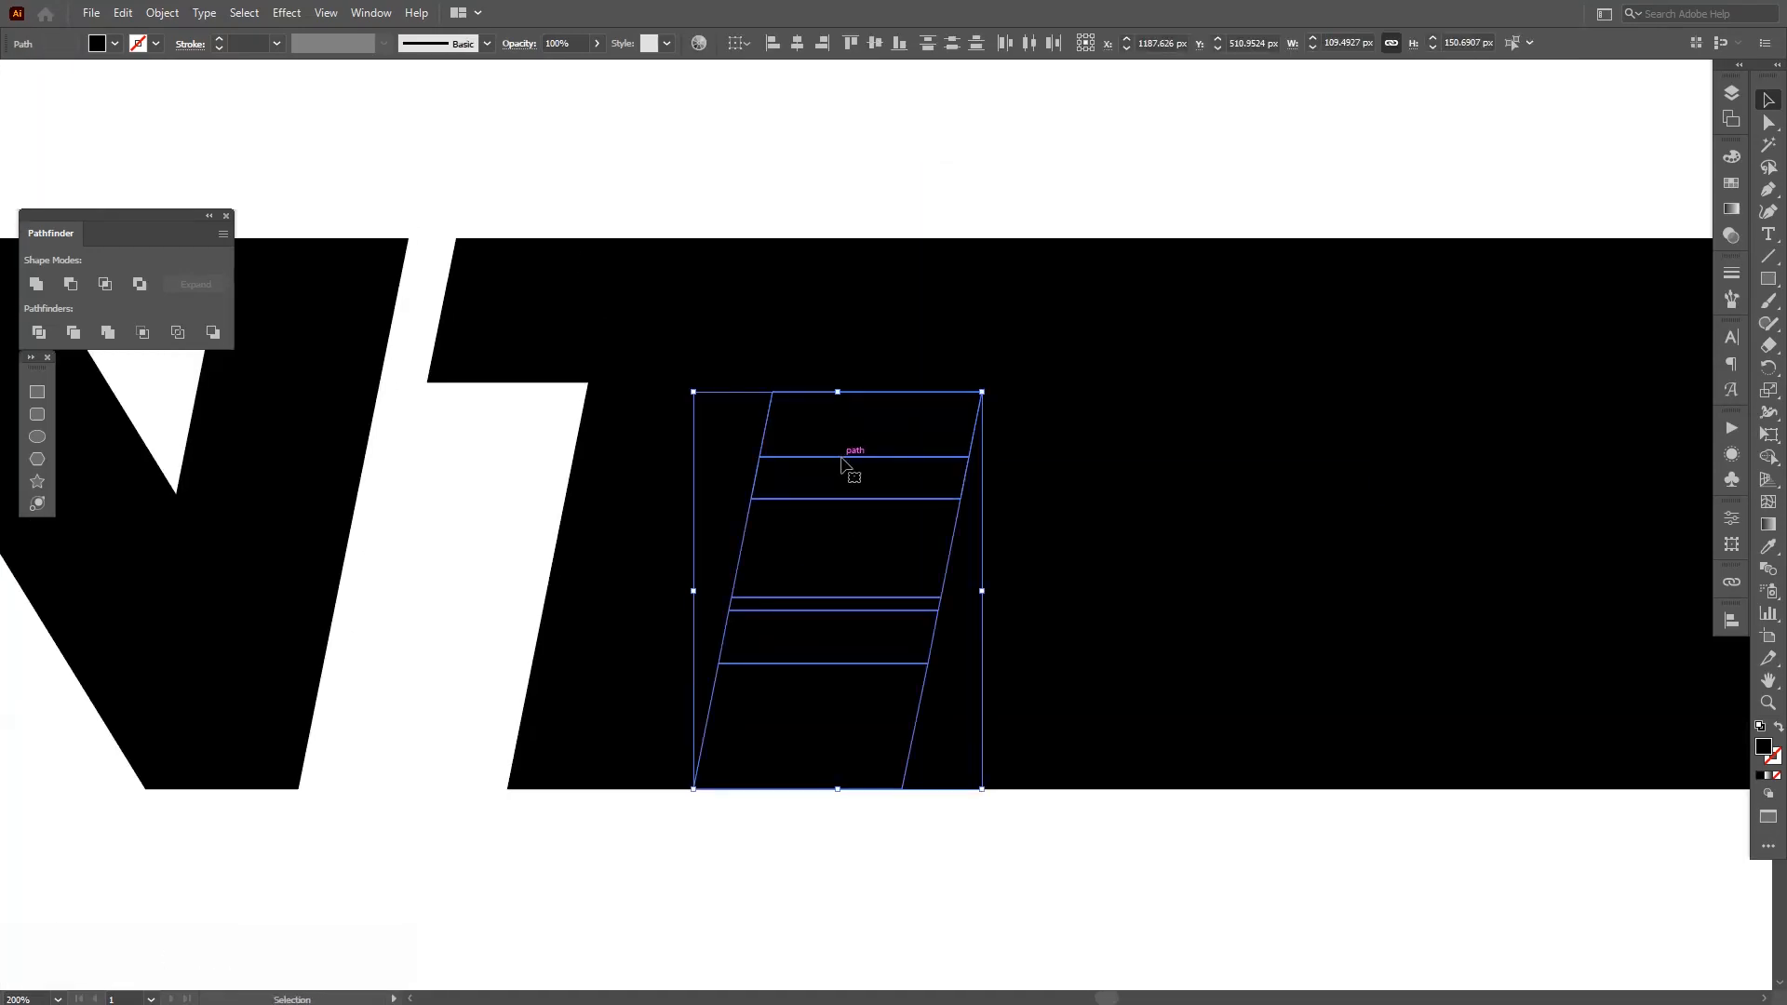
key("Delete")
left_click(1312, 419)
key("Delete")
left_click(1465, 375)
key("Delete")
Delete the remaining pieces around and after the R, leaving only black PANTER on white
left_click_drag(1428, 607, 754, 539)
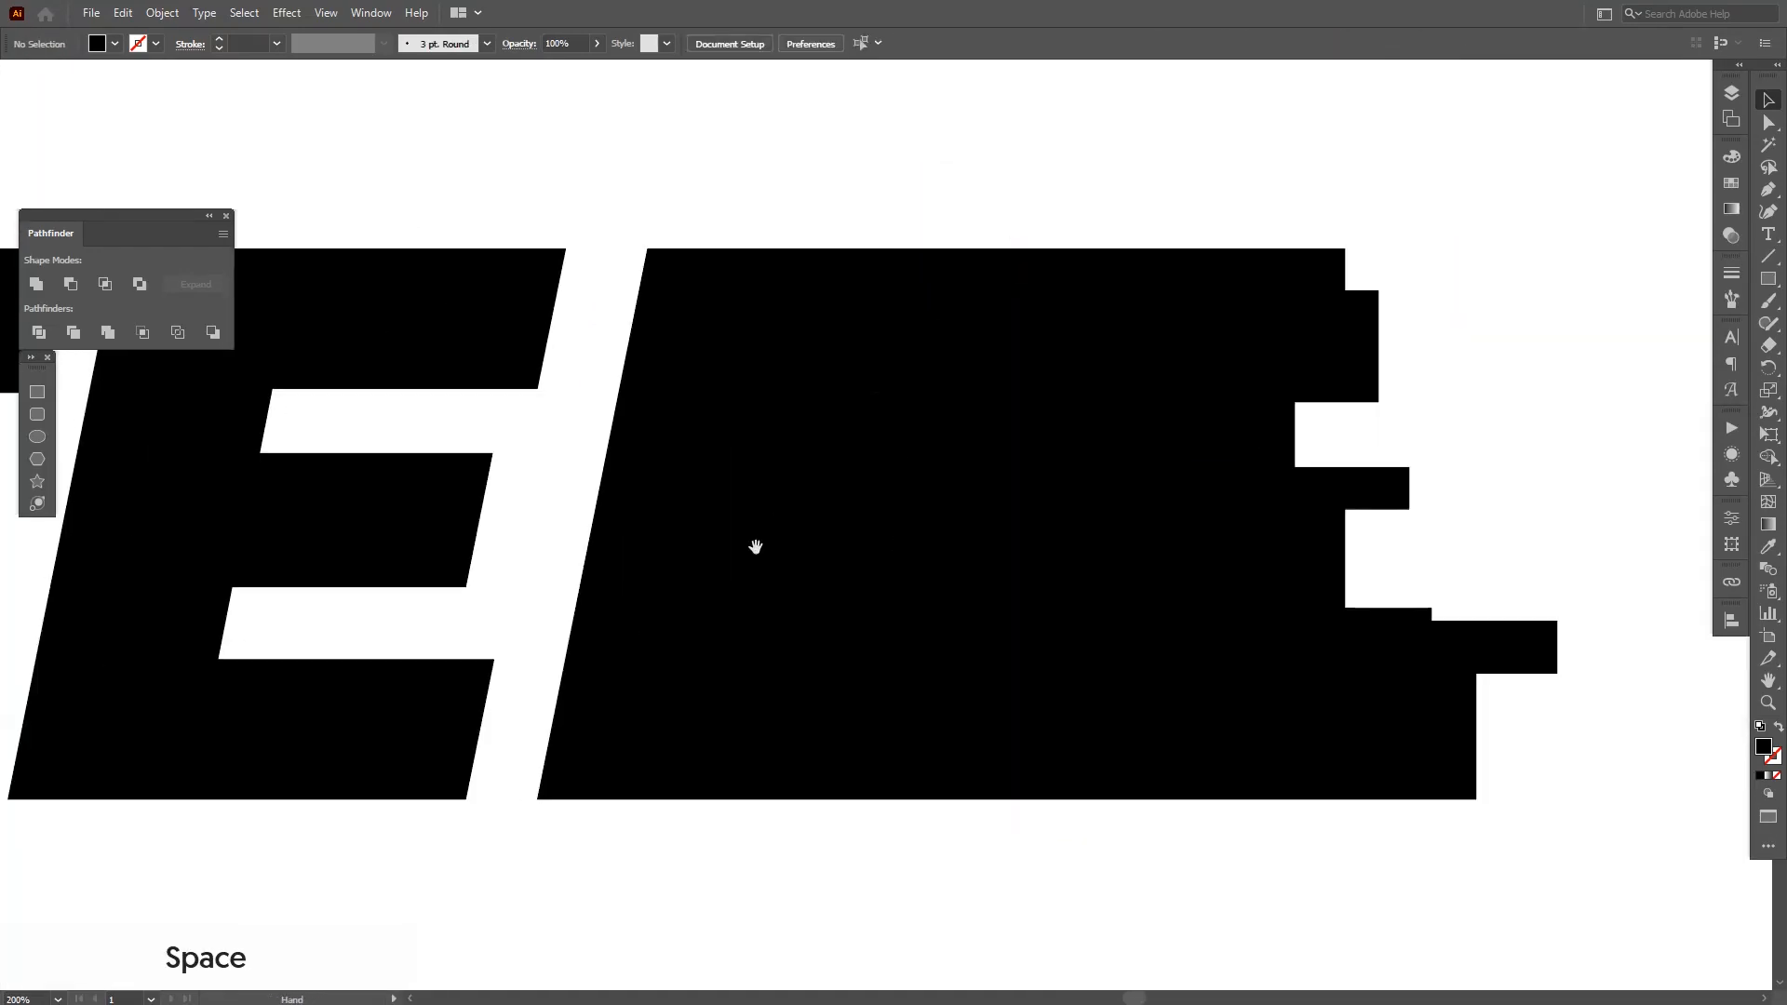
left_click(849, 480)
key("Delete")
key("Delete")
left_click(1117, 560)
key("Delete")
left_click(1308, 858)
key("Delete")
scroll(1373, 619, "down", 3)
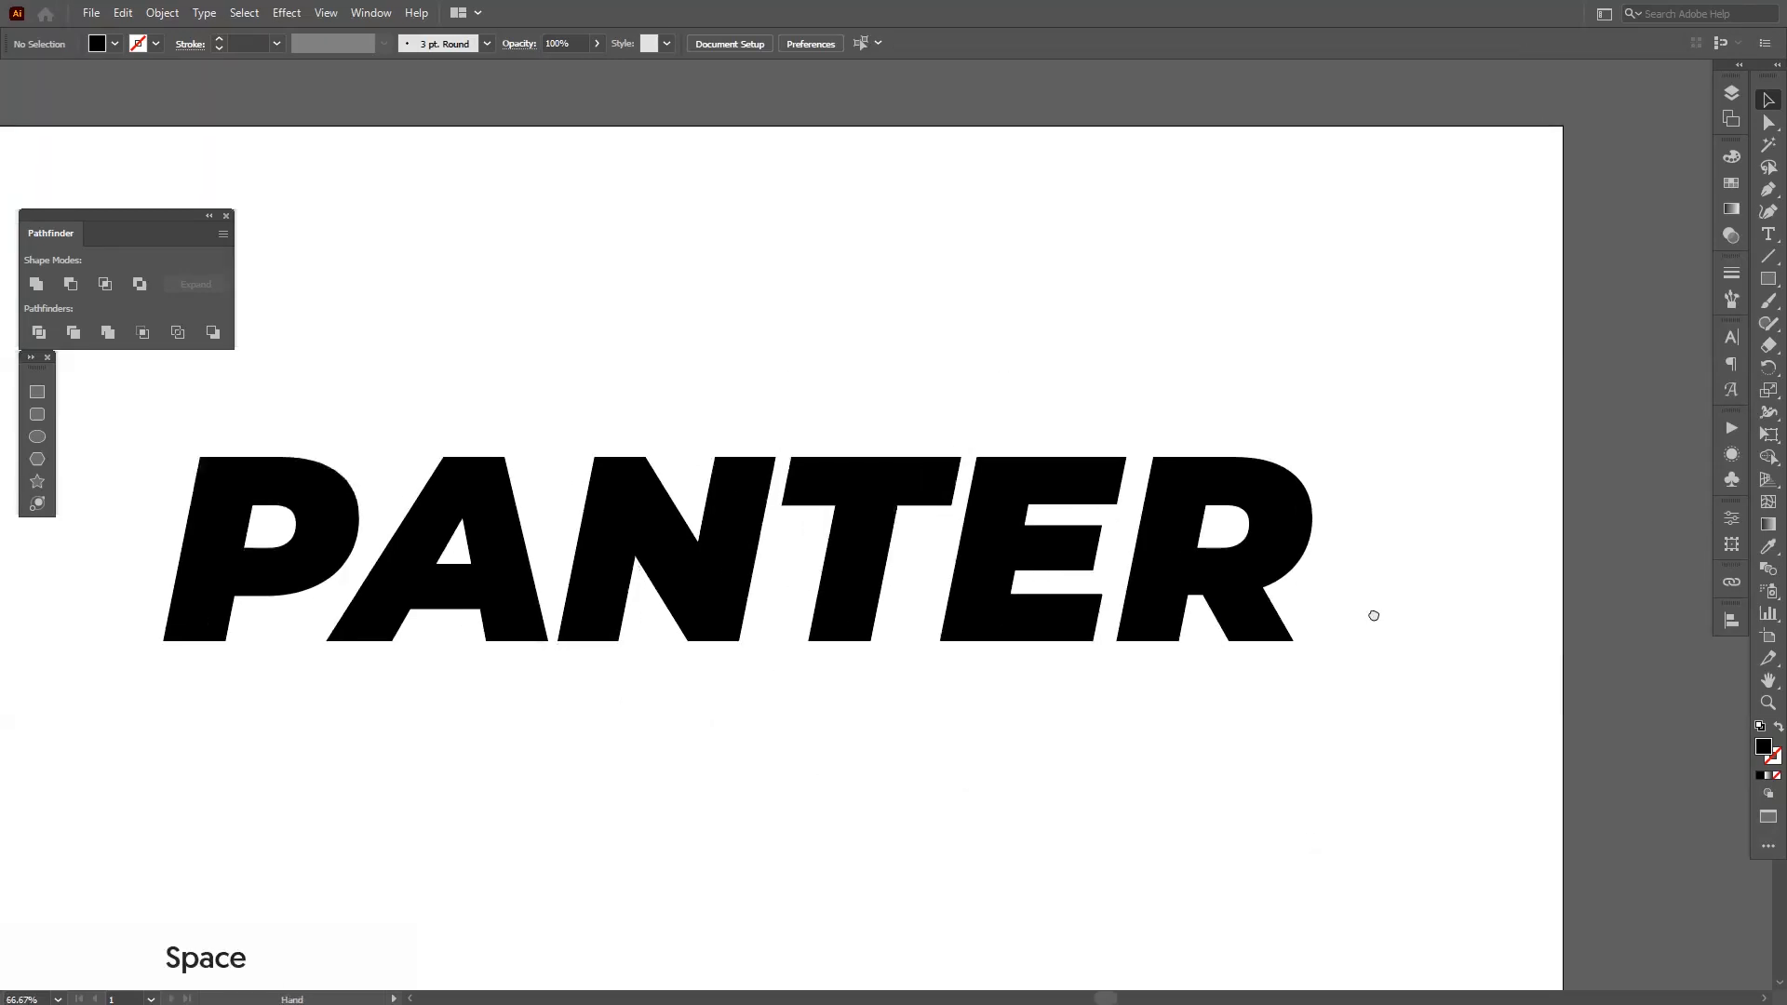
scroll(1067, 485, "up", 3)
scroll(1068, 487, "down", 2)
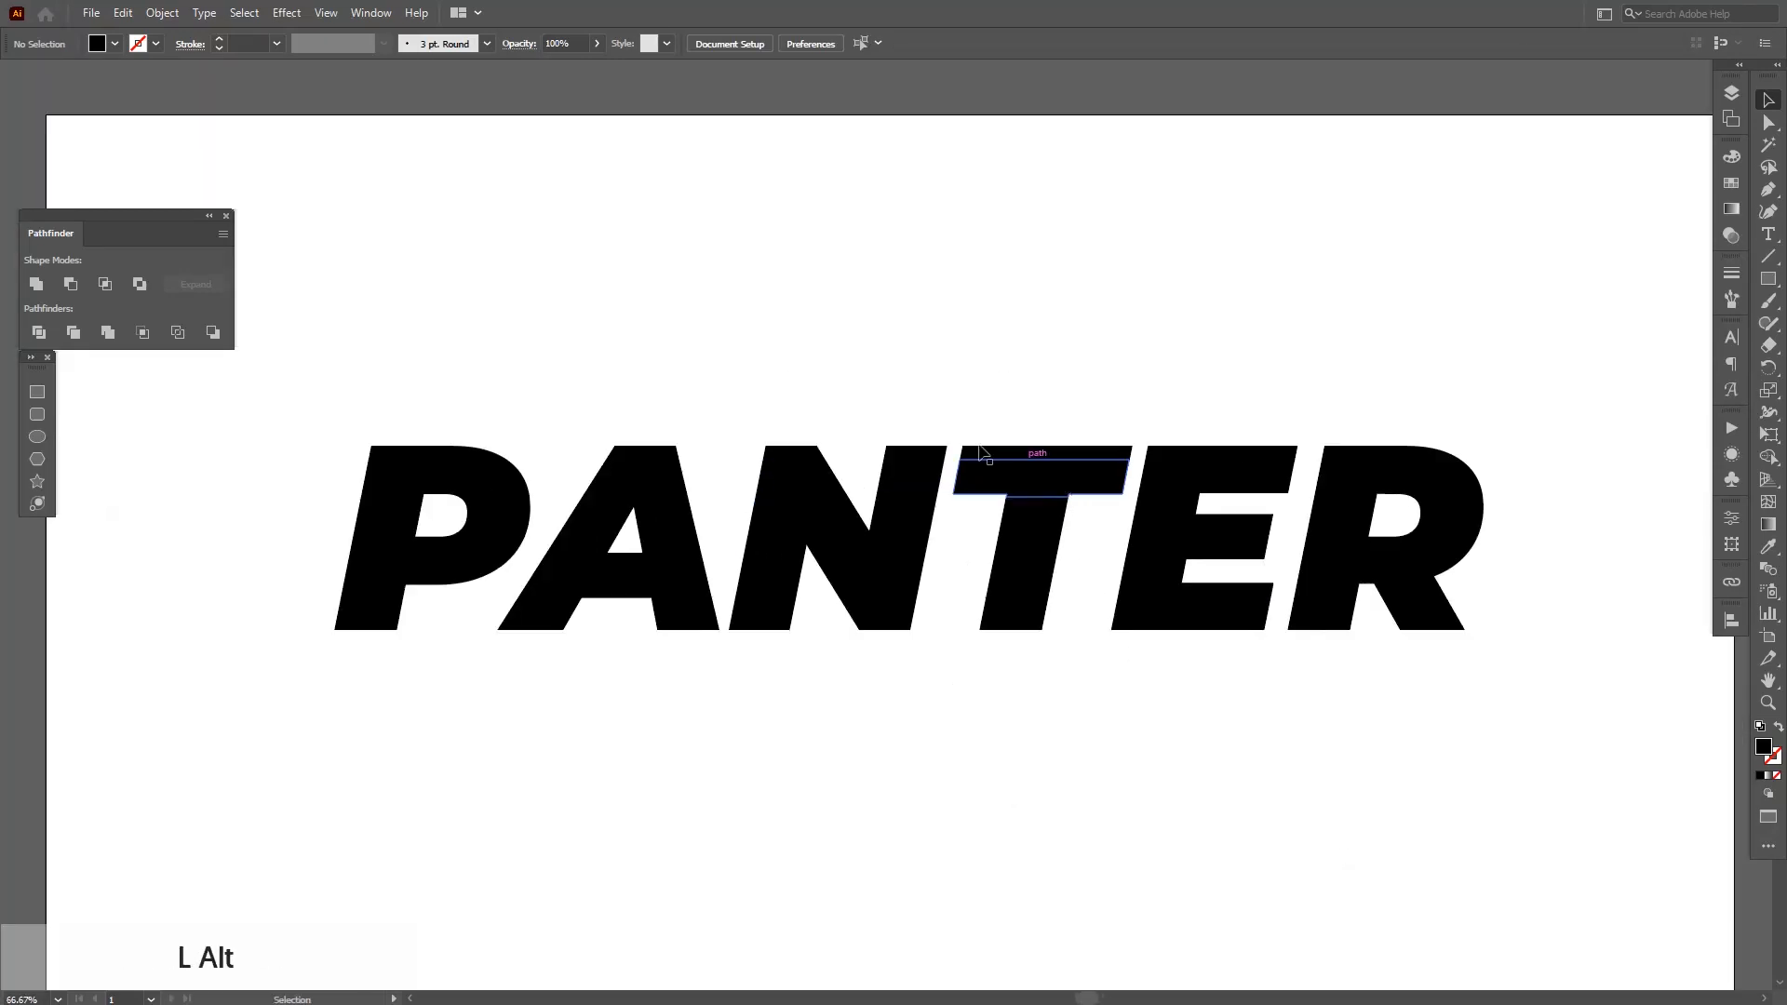
scroll(935, 423, "up", 3)
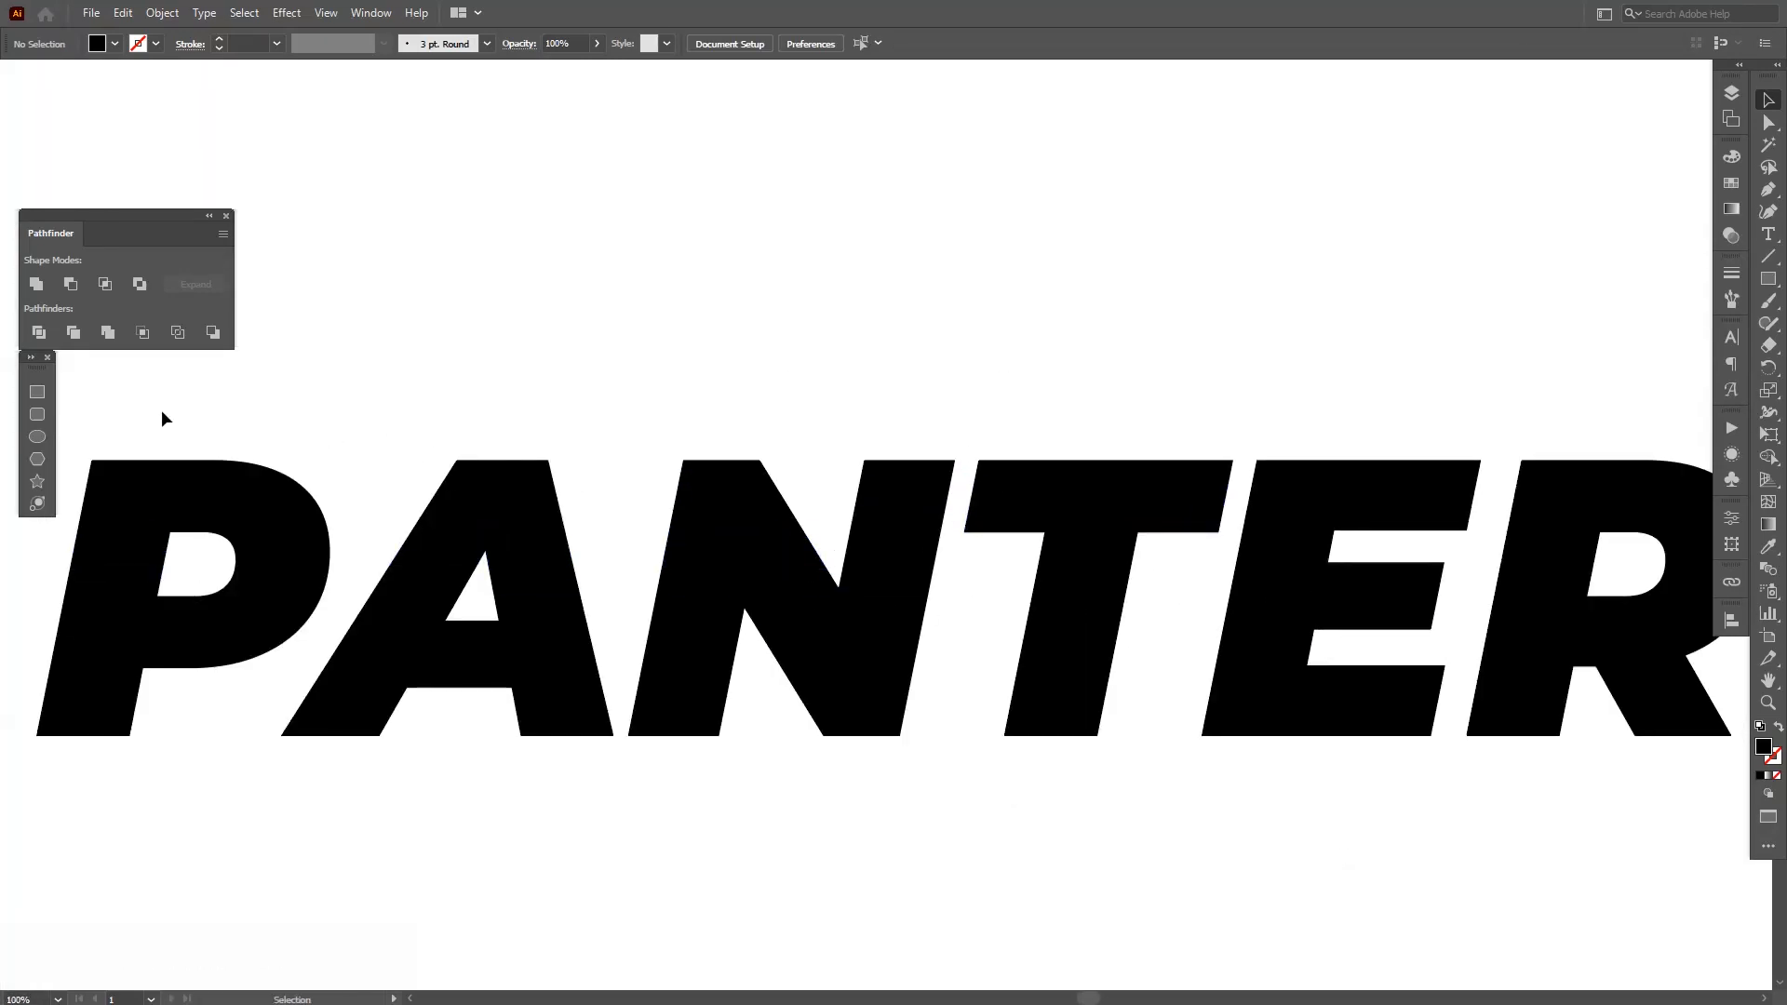
Group the top strip pieces across all the PANTER letters into one band
mouse_move(91, 400)
left_mouse_down()
mouse_move(1277, 414)
mouse_move(1605, 476)
left_mouse_up()
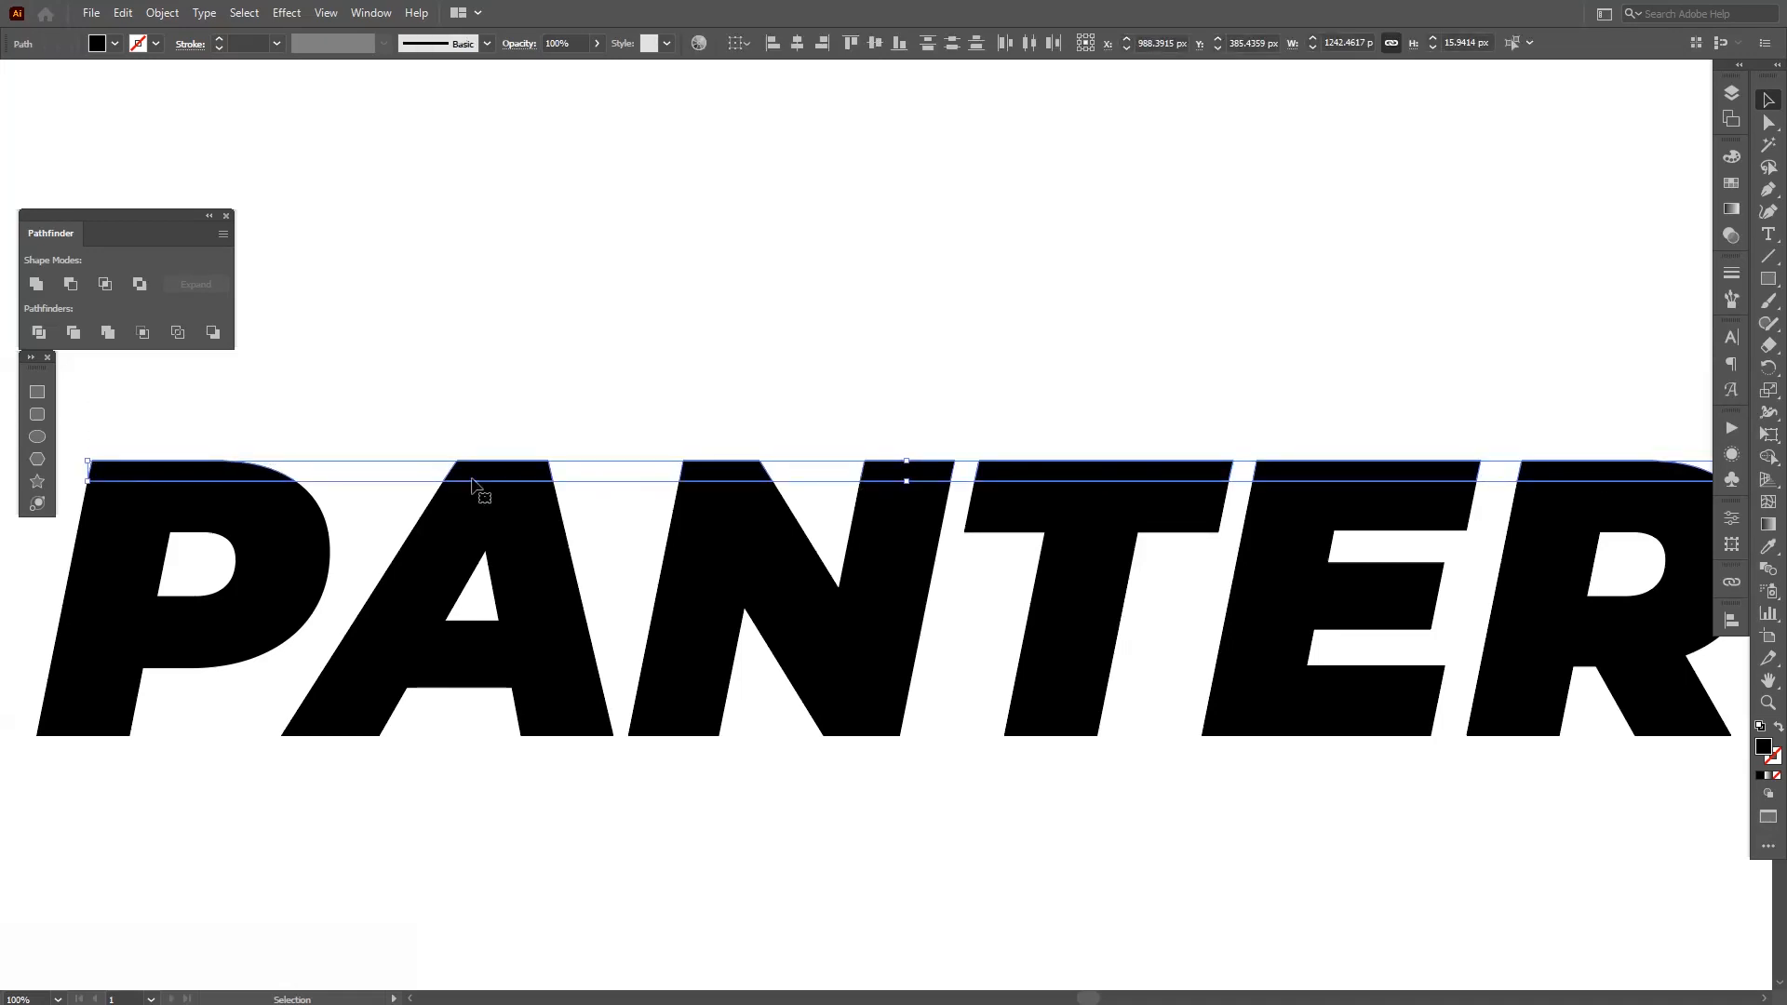
scroll(386, 470, "up", 3, "alt")
scroll(790, 487, "down", 2, "alt")
right_click(777, 466)
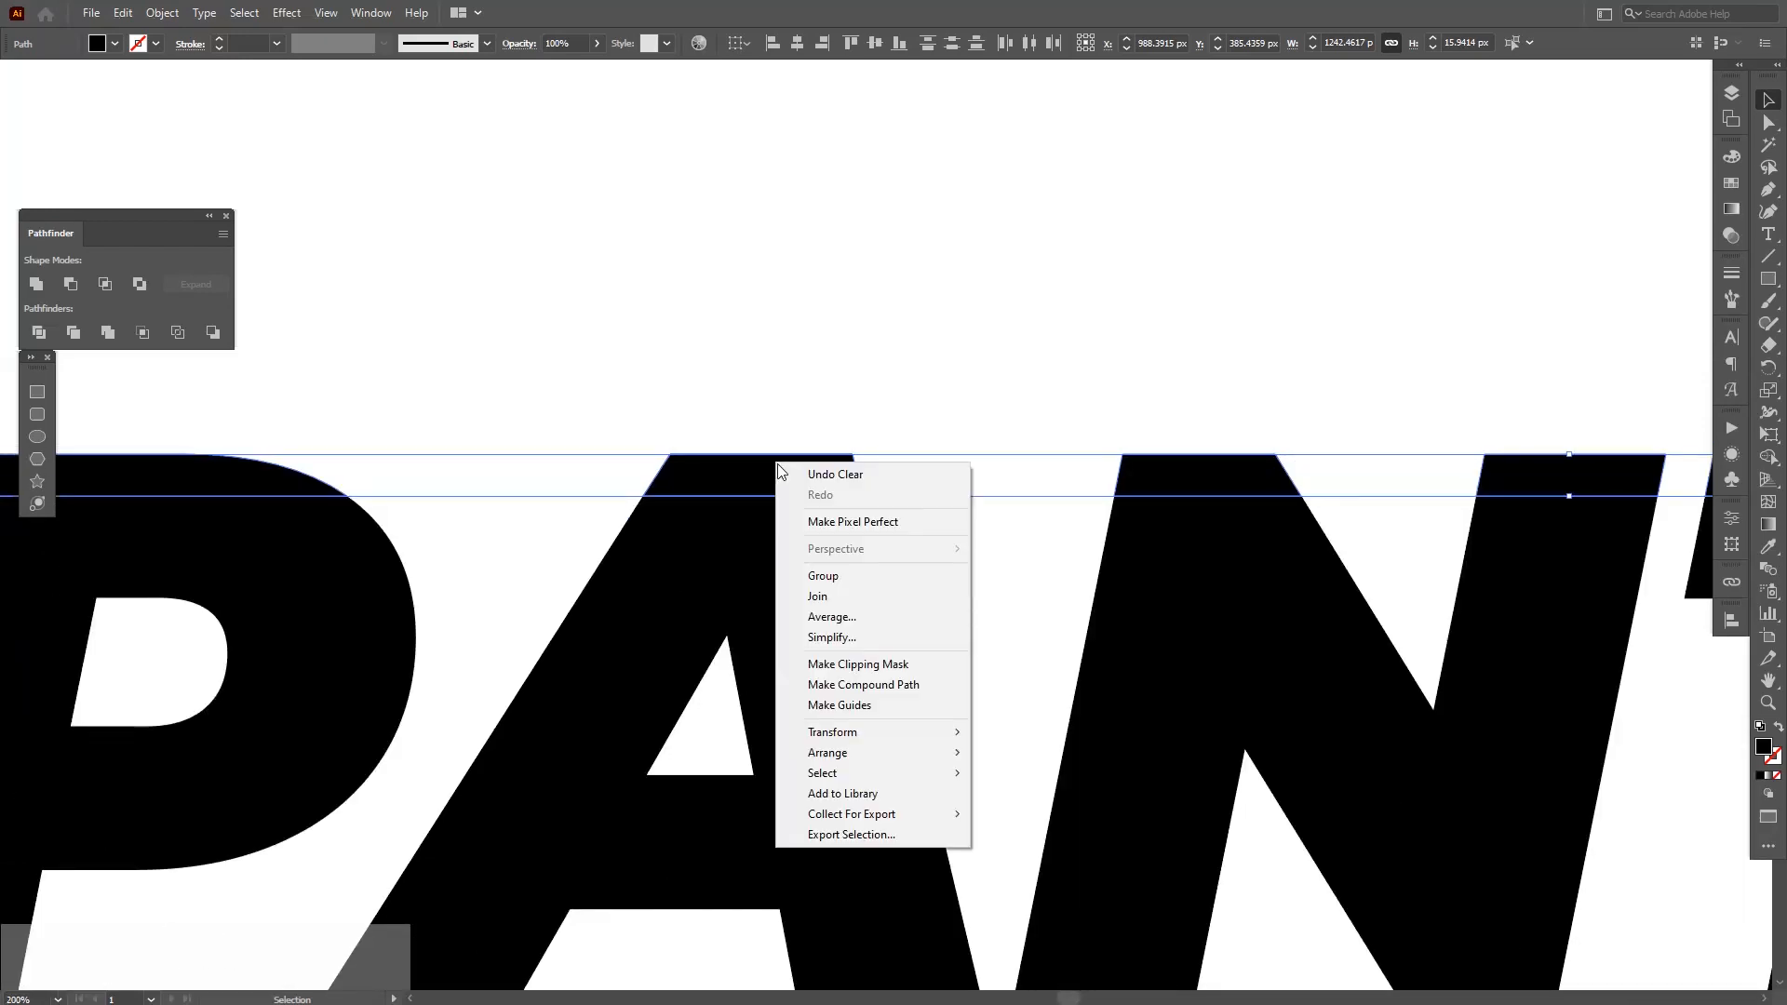
left_click(823, 575)
scroll(558, 560, "down", 1, "alt")
scroll(418, 544, "down", 1, "alt")
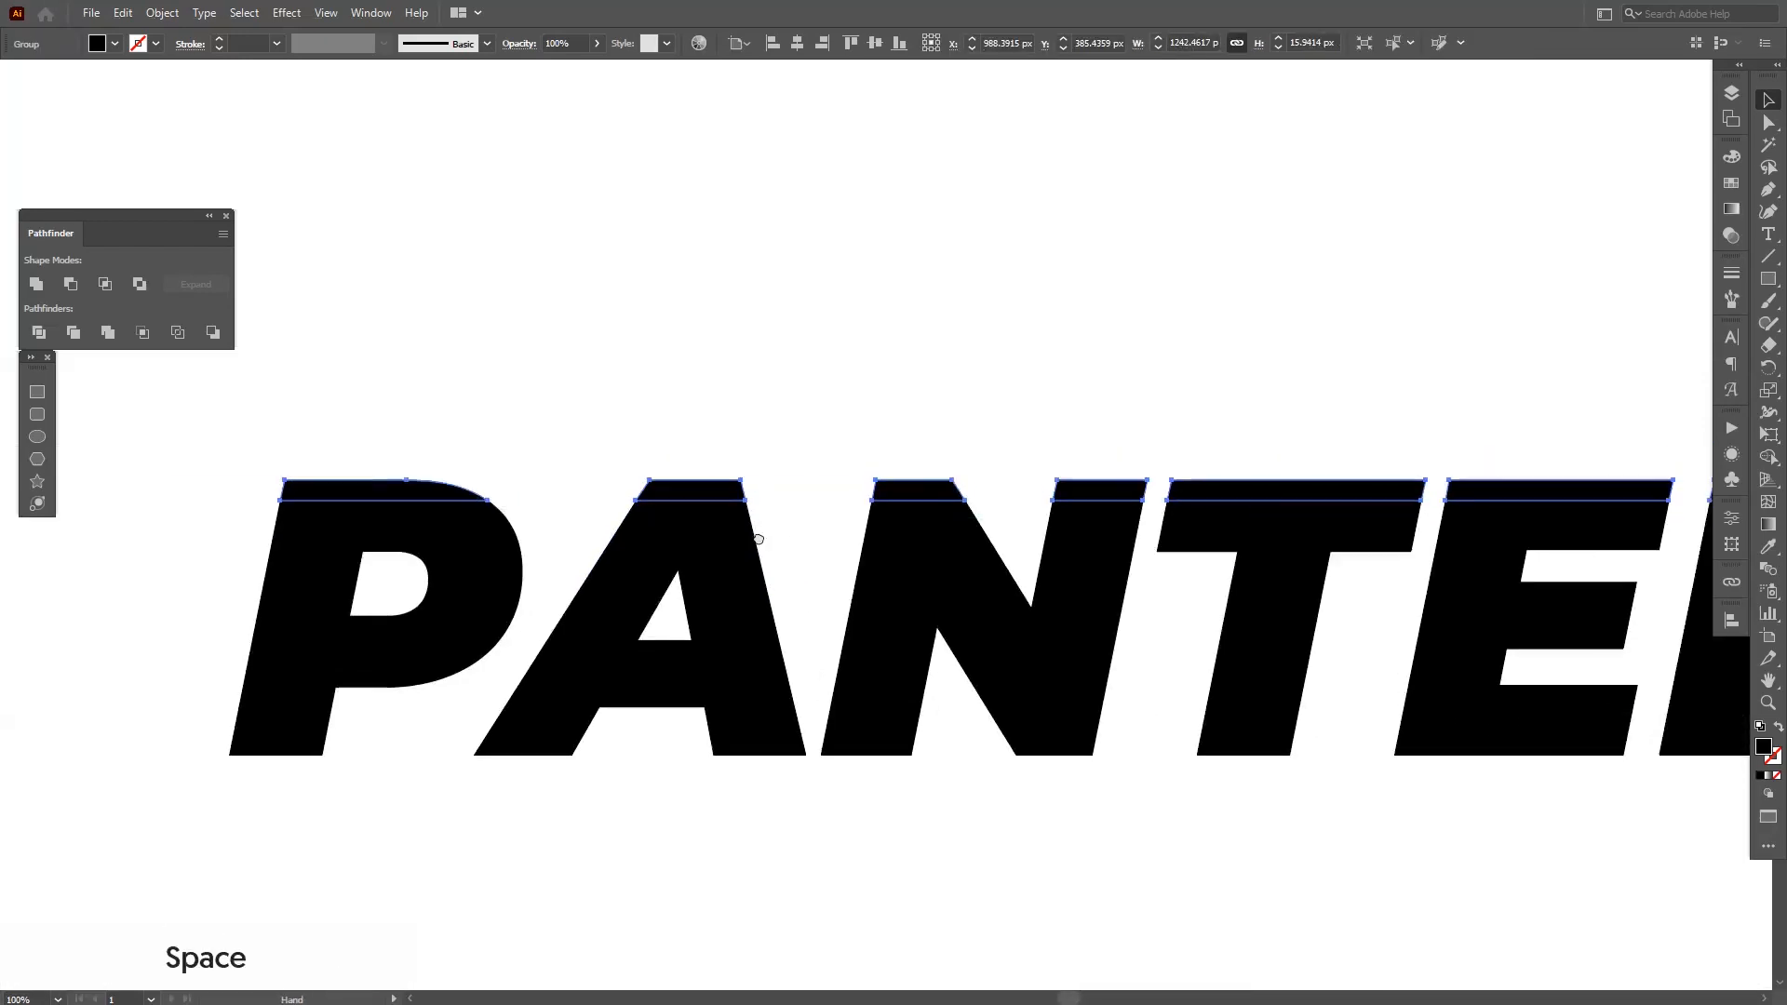
Group the second strip into a band and select the bottom strip pieces
left_click_drag(428, 537, 363, 538)
mouse_move(210, 532)
left_mouse_down()
mouse_move(1662, 541)
mouse_move(1396, 540)
mouse_move(1296, 479)
left_mouse_up()
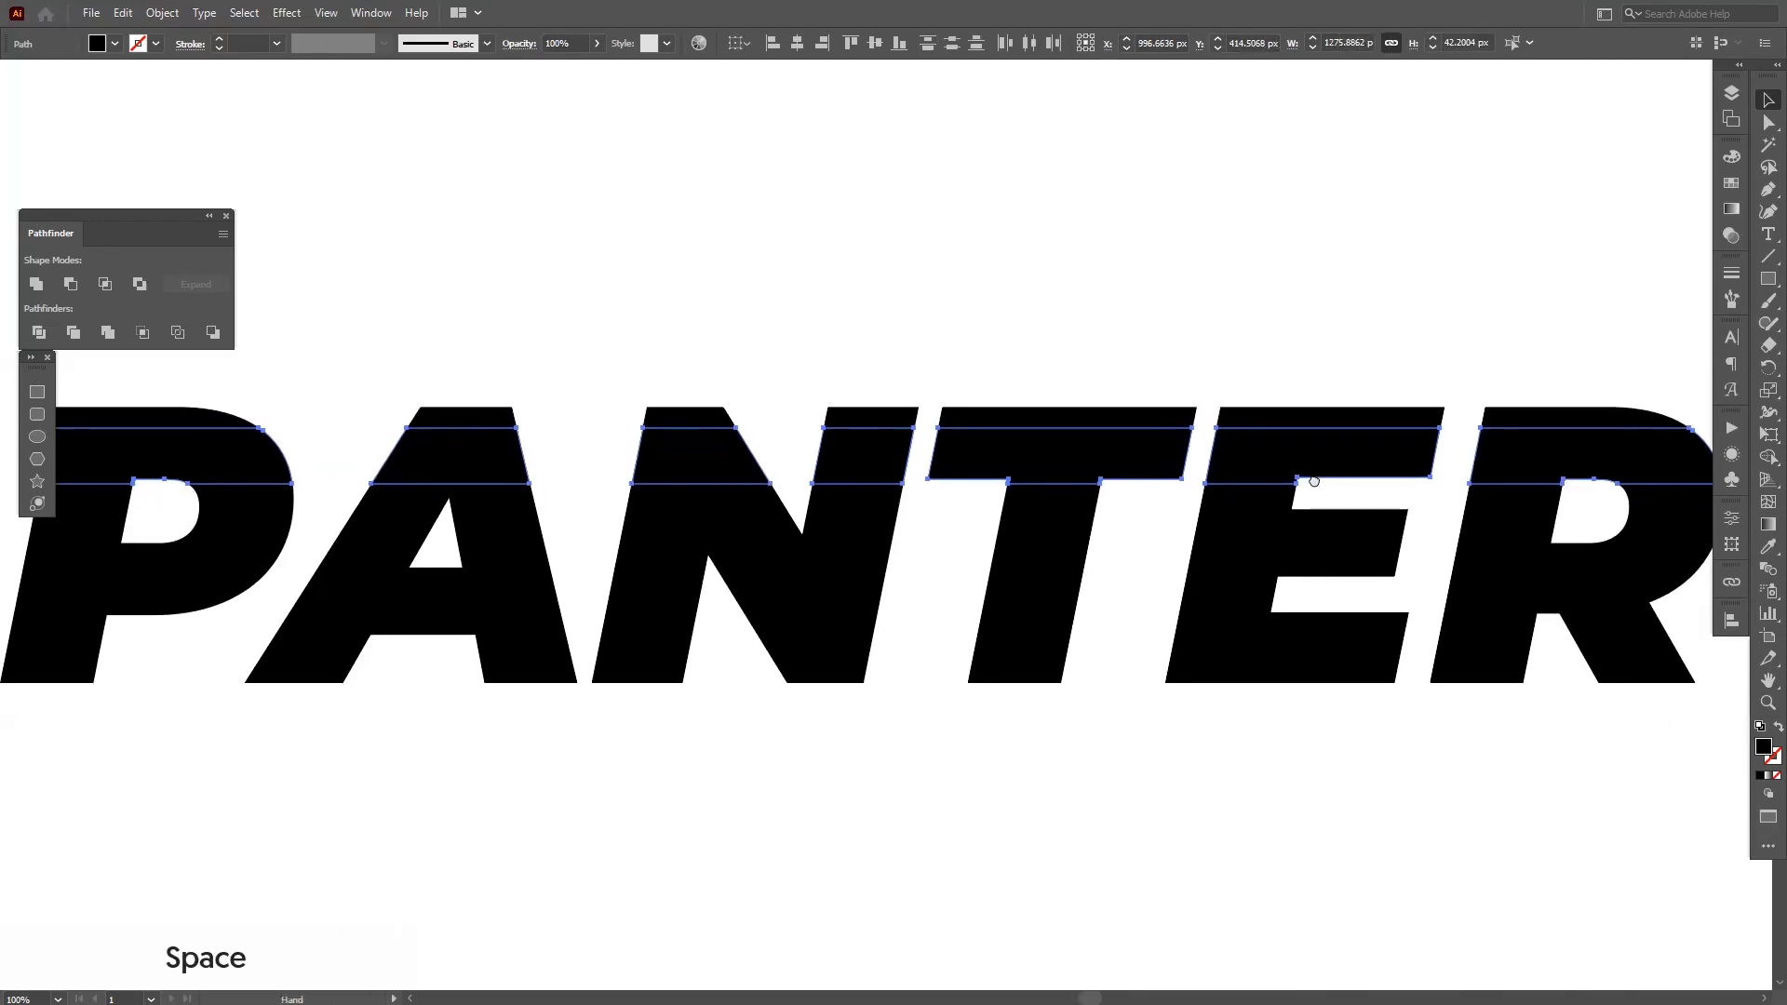
right_click(1320, 475)
left_click(1397, 589)
scroll(1397, 594, "down", 1, "alt")
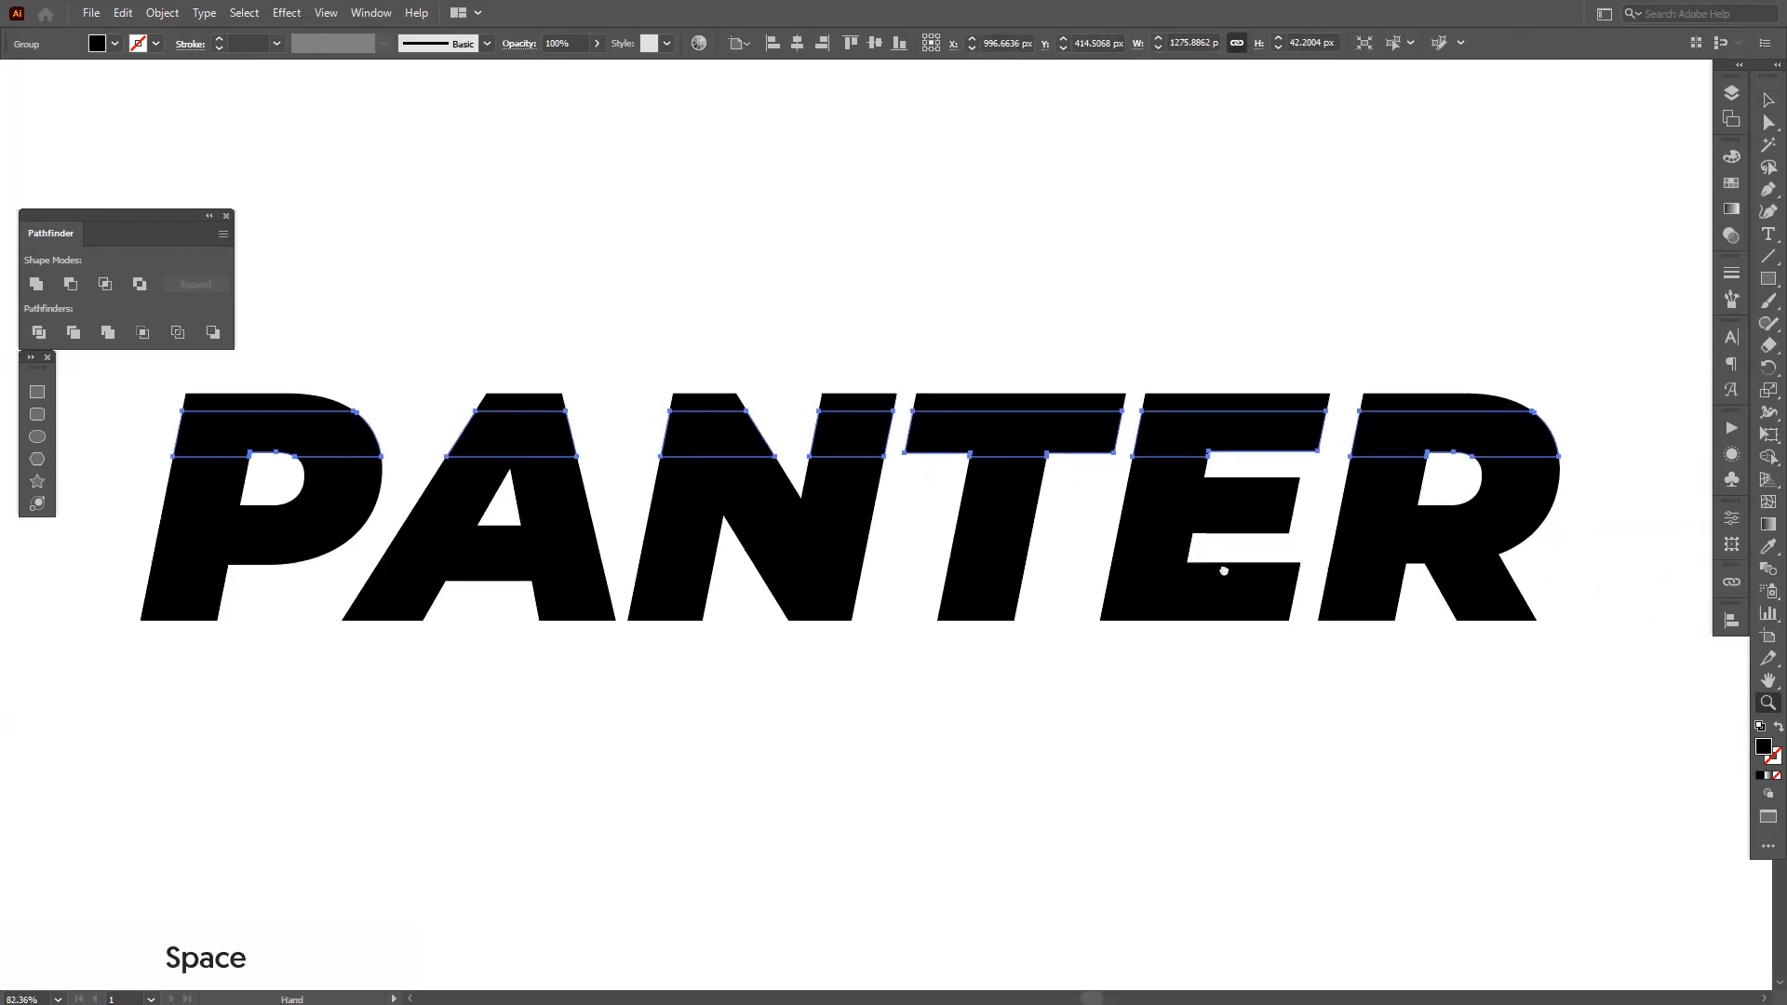
scroll(1617, 496, "up", 1, "alt")
key("Tab")
left_click_drag(1617, 495, 1735, 460)
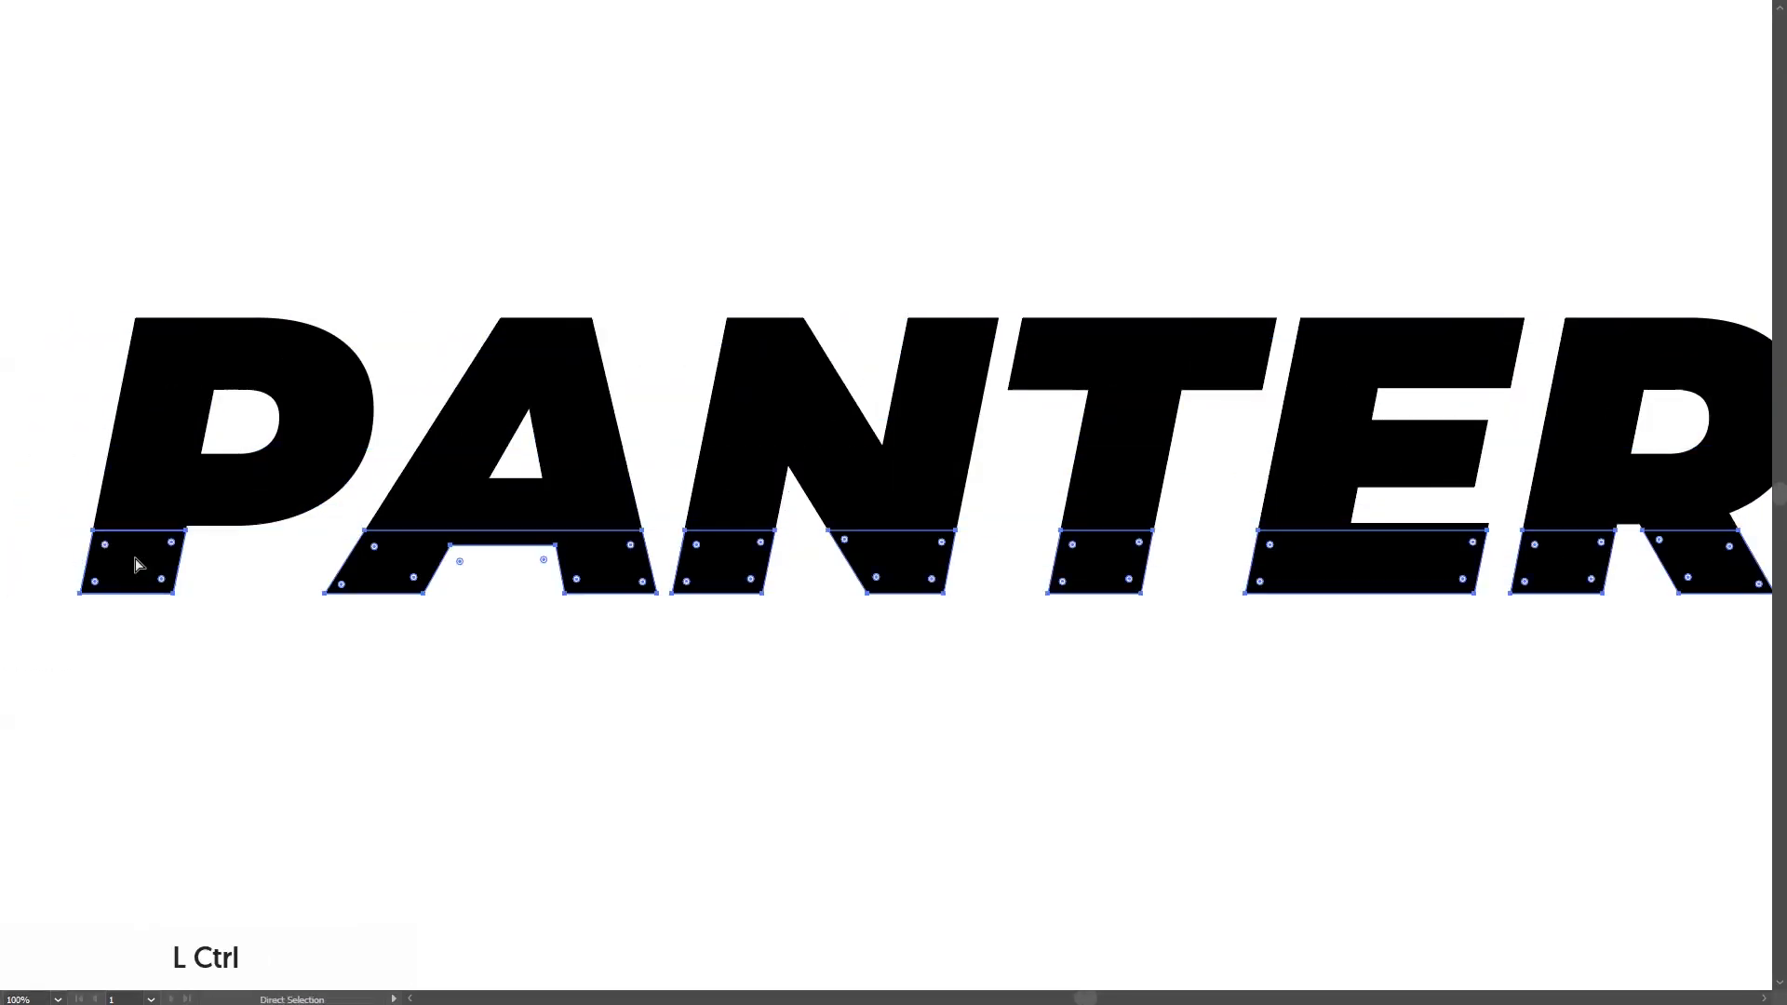
scroll(673, 497, "up", 3, "alt")
scroll(787, 566, "up", 2, "alt")
scroll(786, 565, "right", 3, "shift")
scroll(921, 605, "down", 4, "alt")
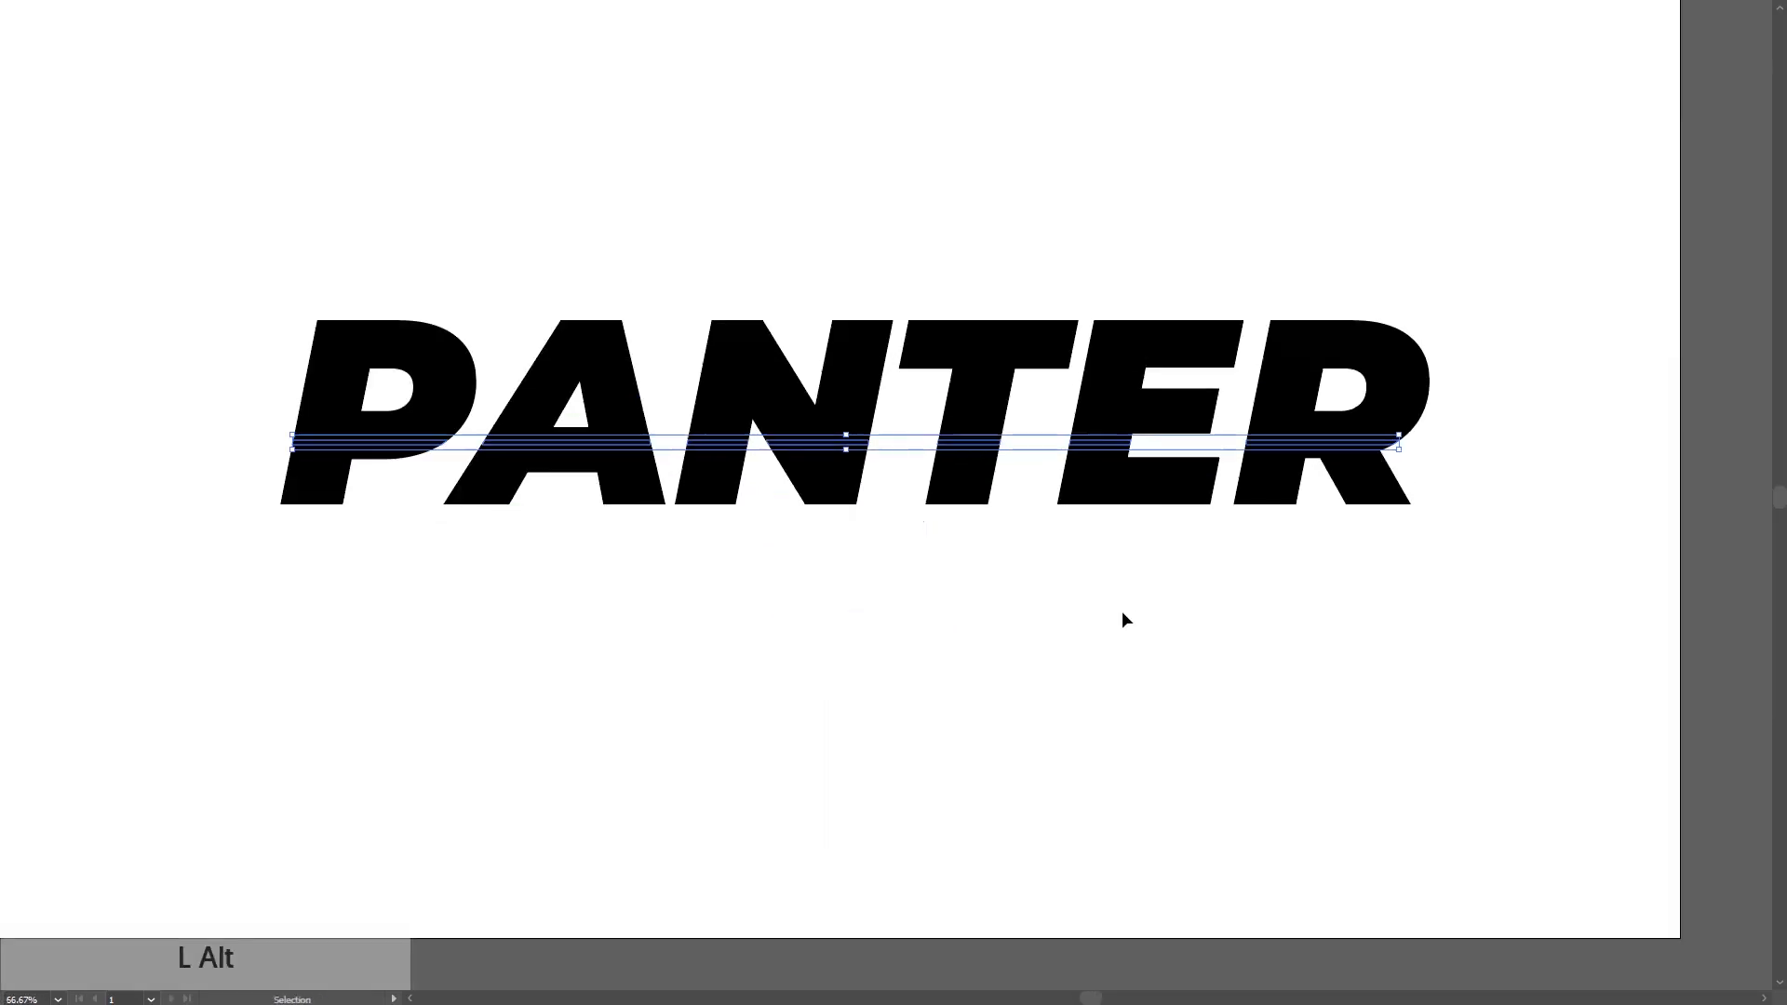
scroll(1122, 614, "down", 2, "alt")
scroll(898, 452, "up", 3, "alt")
scroll(944, 474, "down", 1, "alt")
scroll(897, 545, "down", 2, "alt")
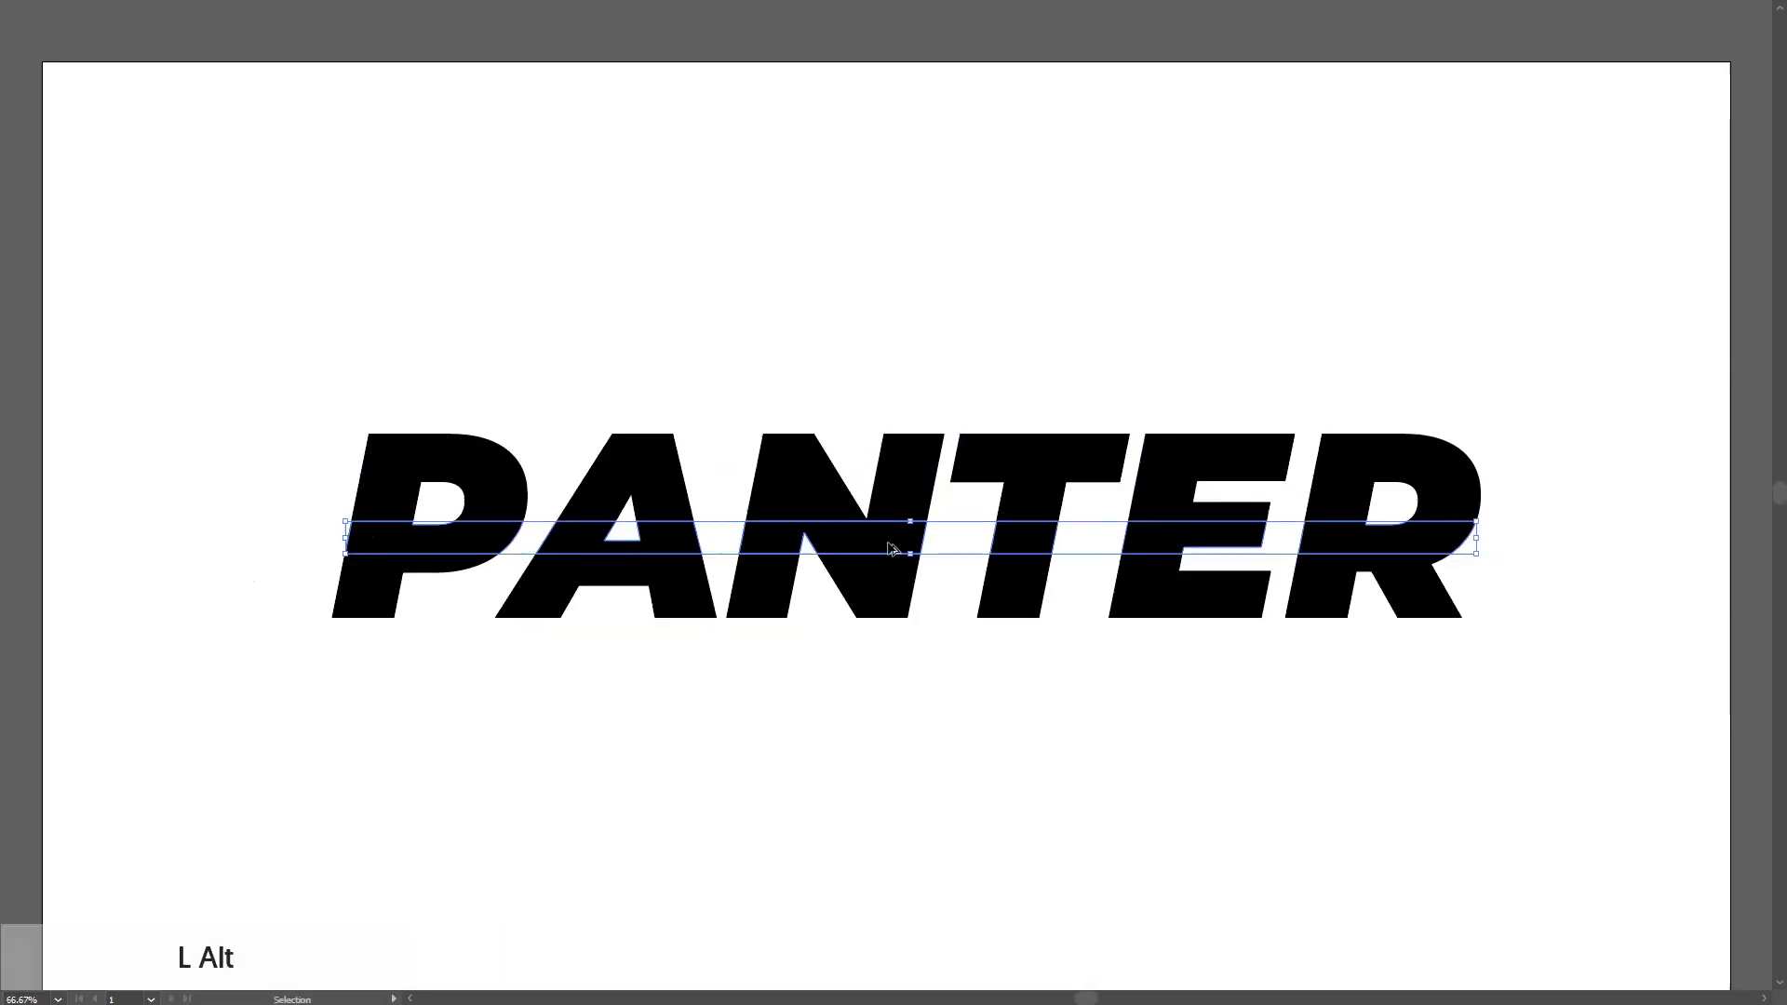
Shift the top strip band of PANTER slightly left with arrow-key nudges
left_click_drag(899, 531, 1005, 518)
scroll(838, 489, "up", 3, "alt")
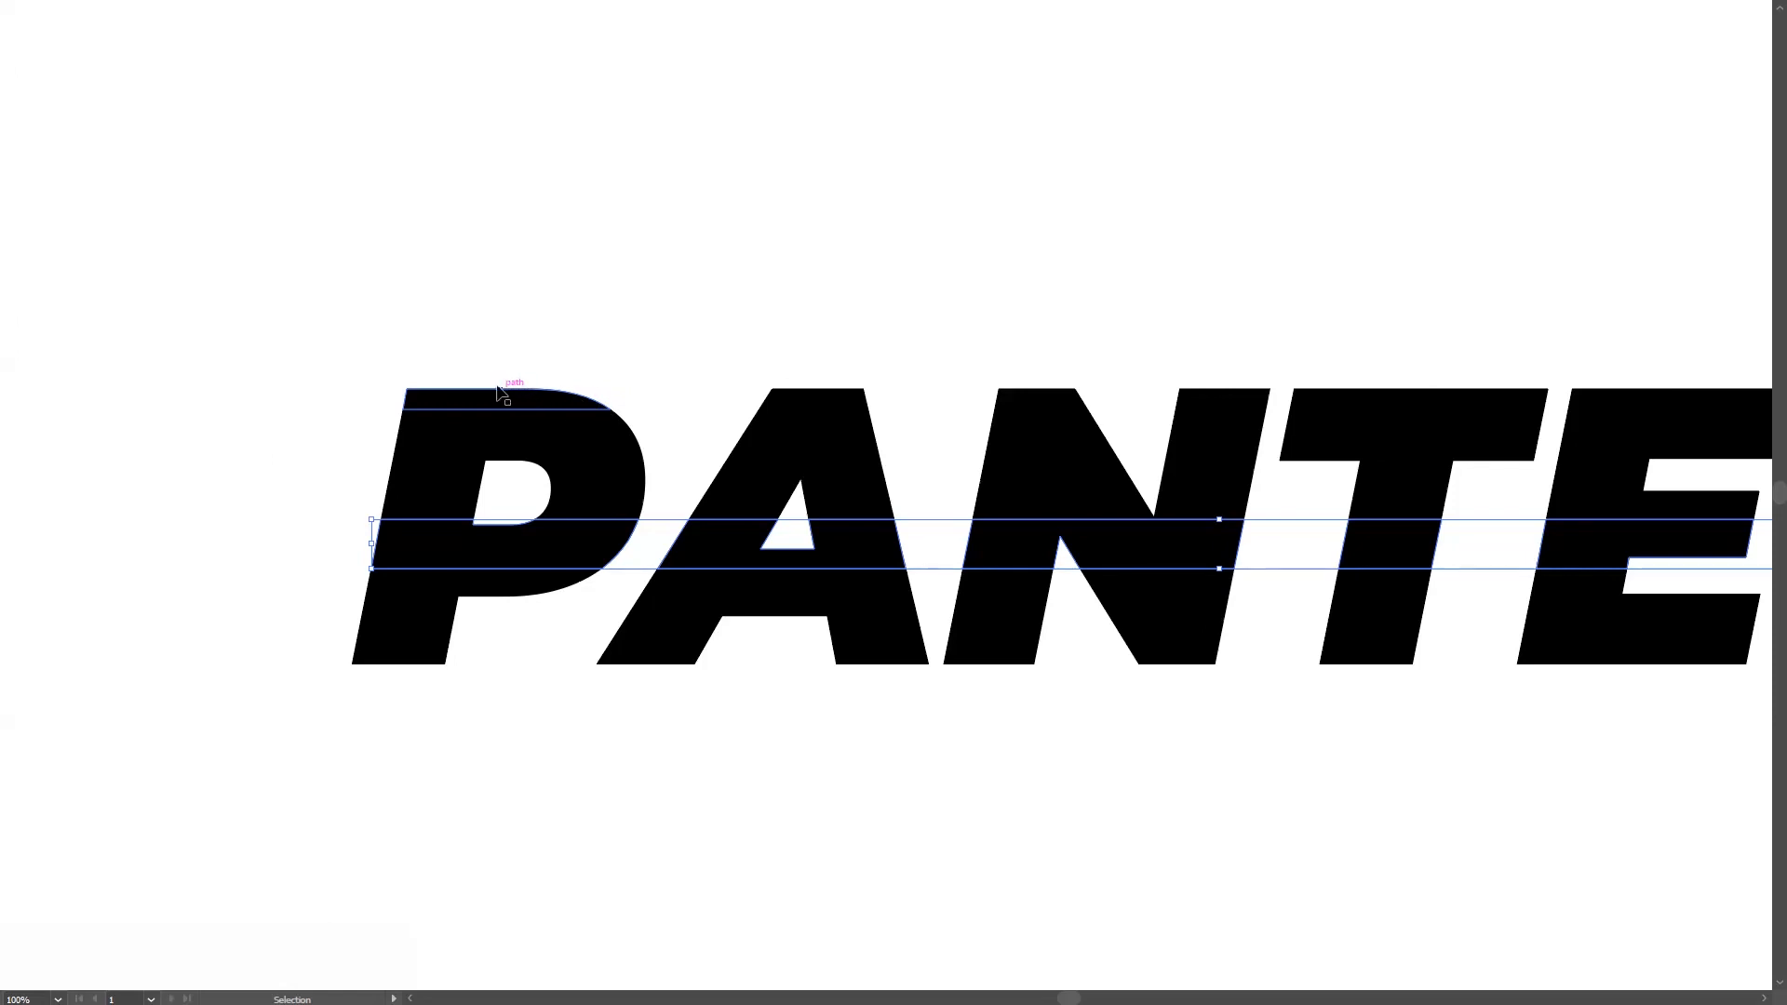
left_click(465, 397)
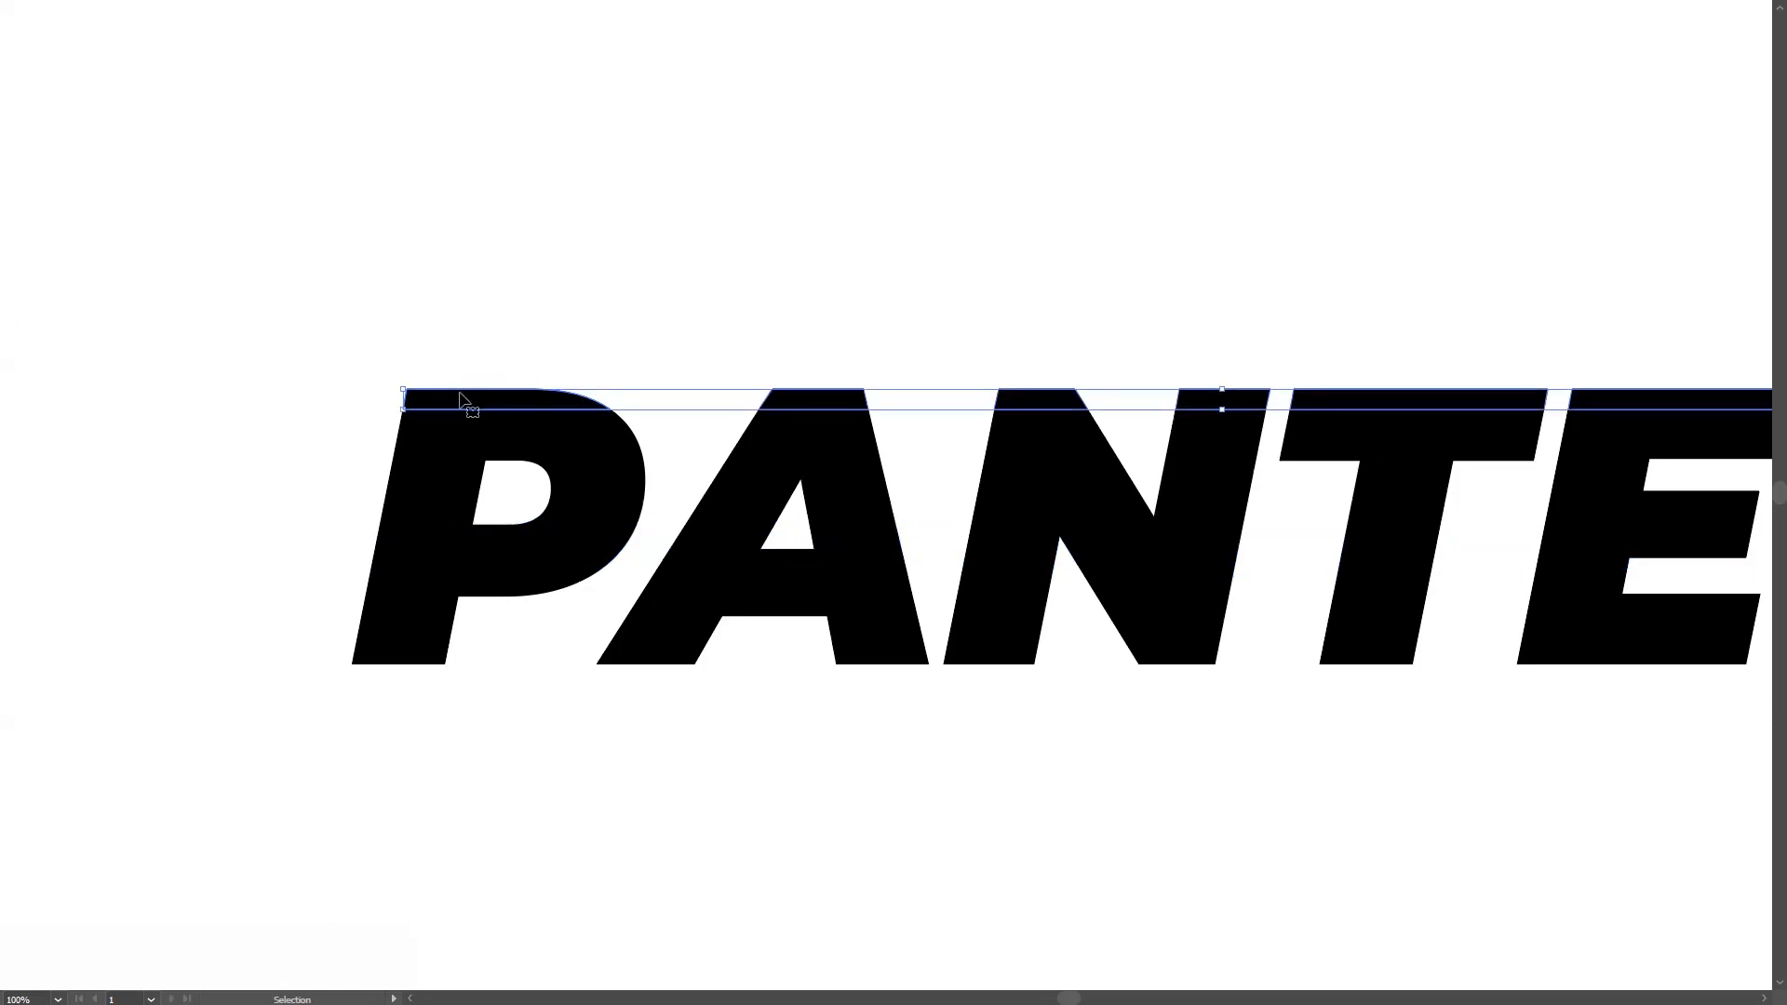
key("Left")
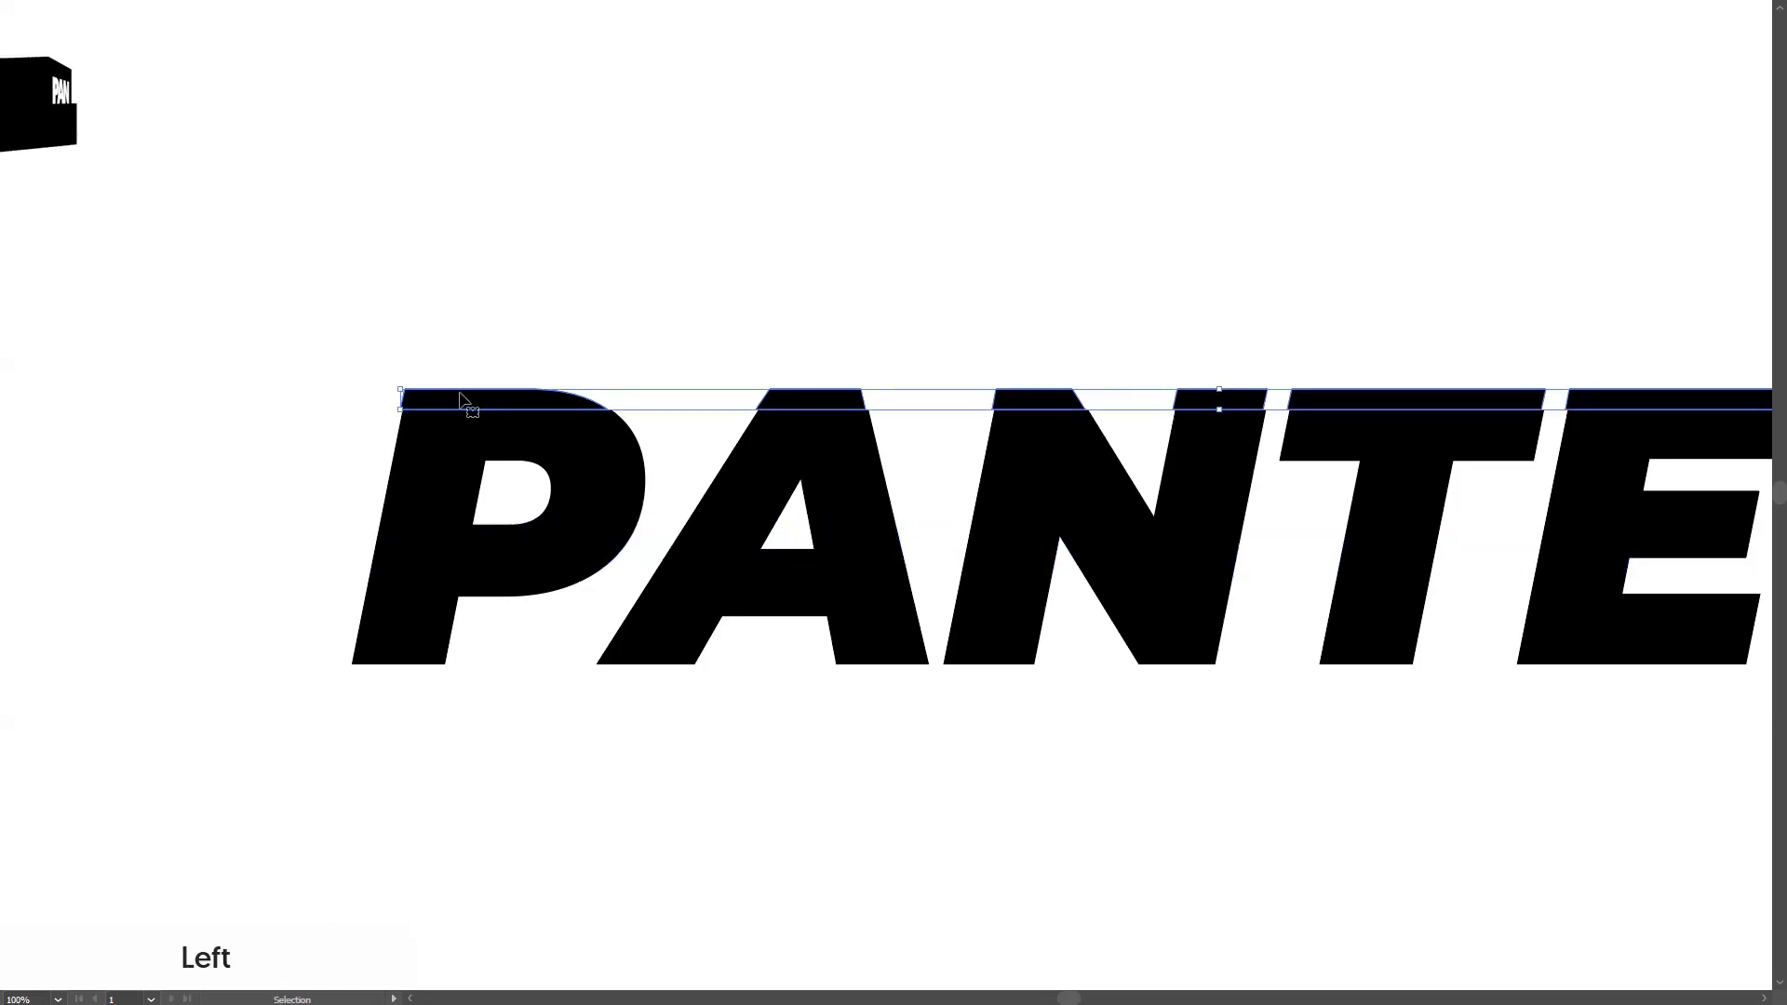
key("Right")
key("Left")
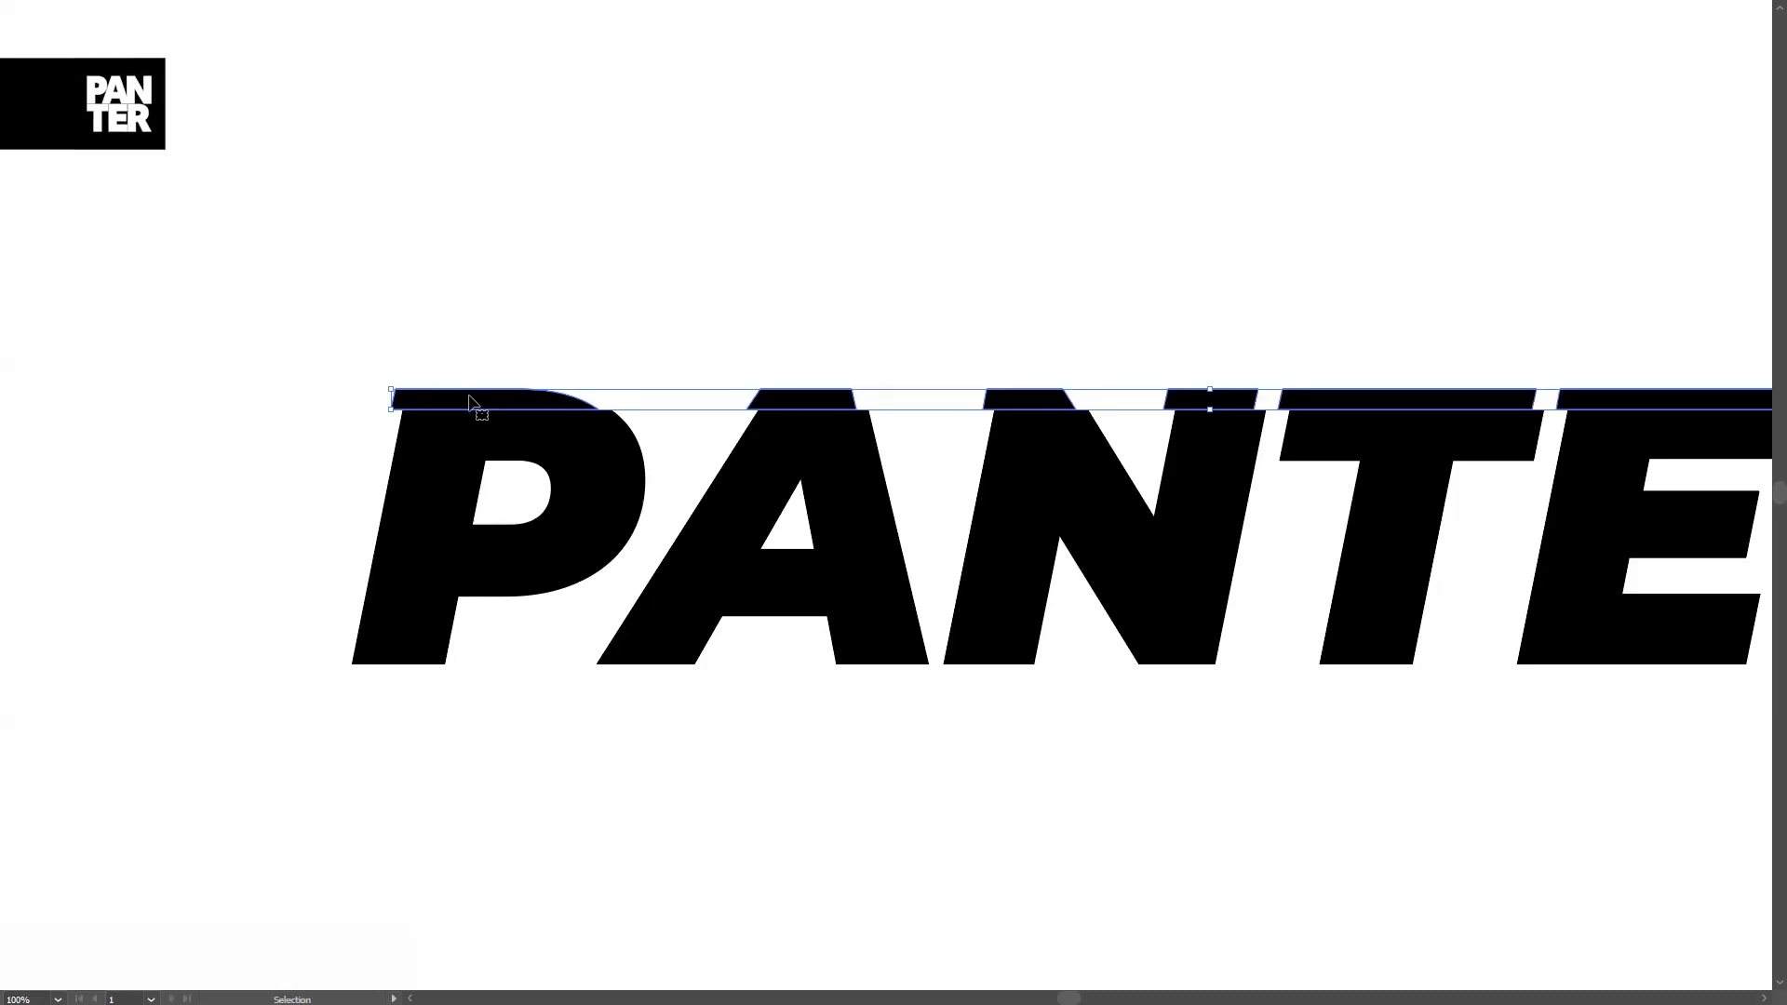
Nudge the middle strip band sideways and select the next lower band
left_click(451, 479)
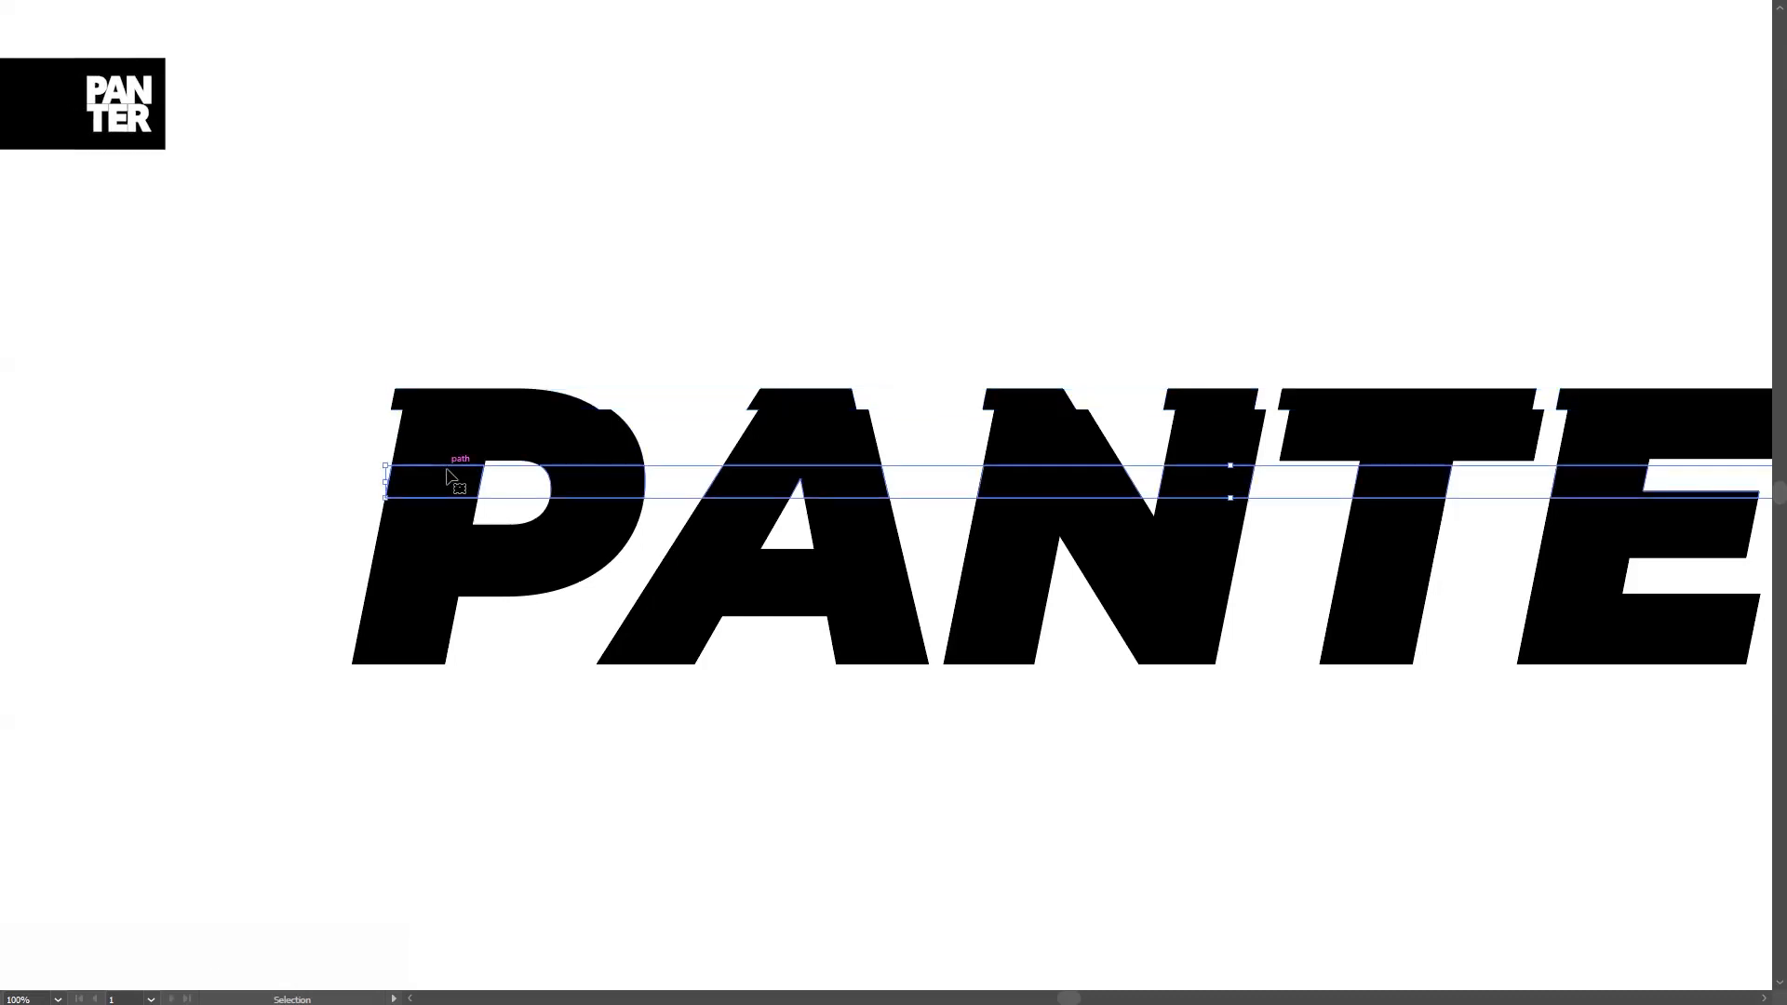
key("Left")
key("Left")
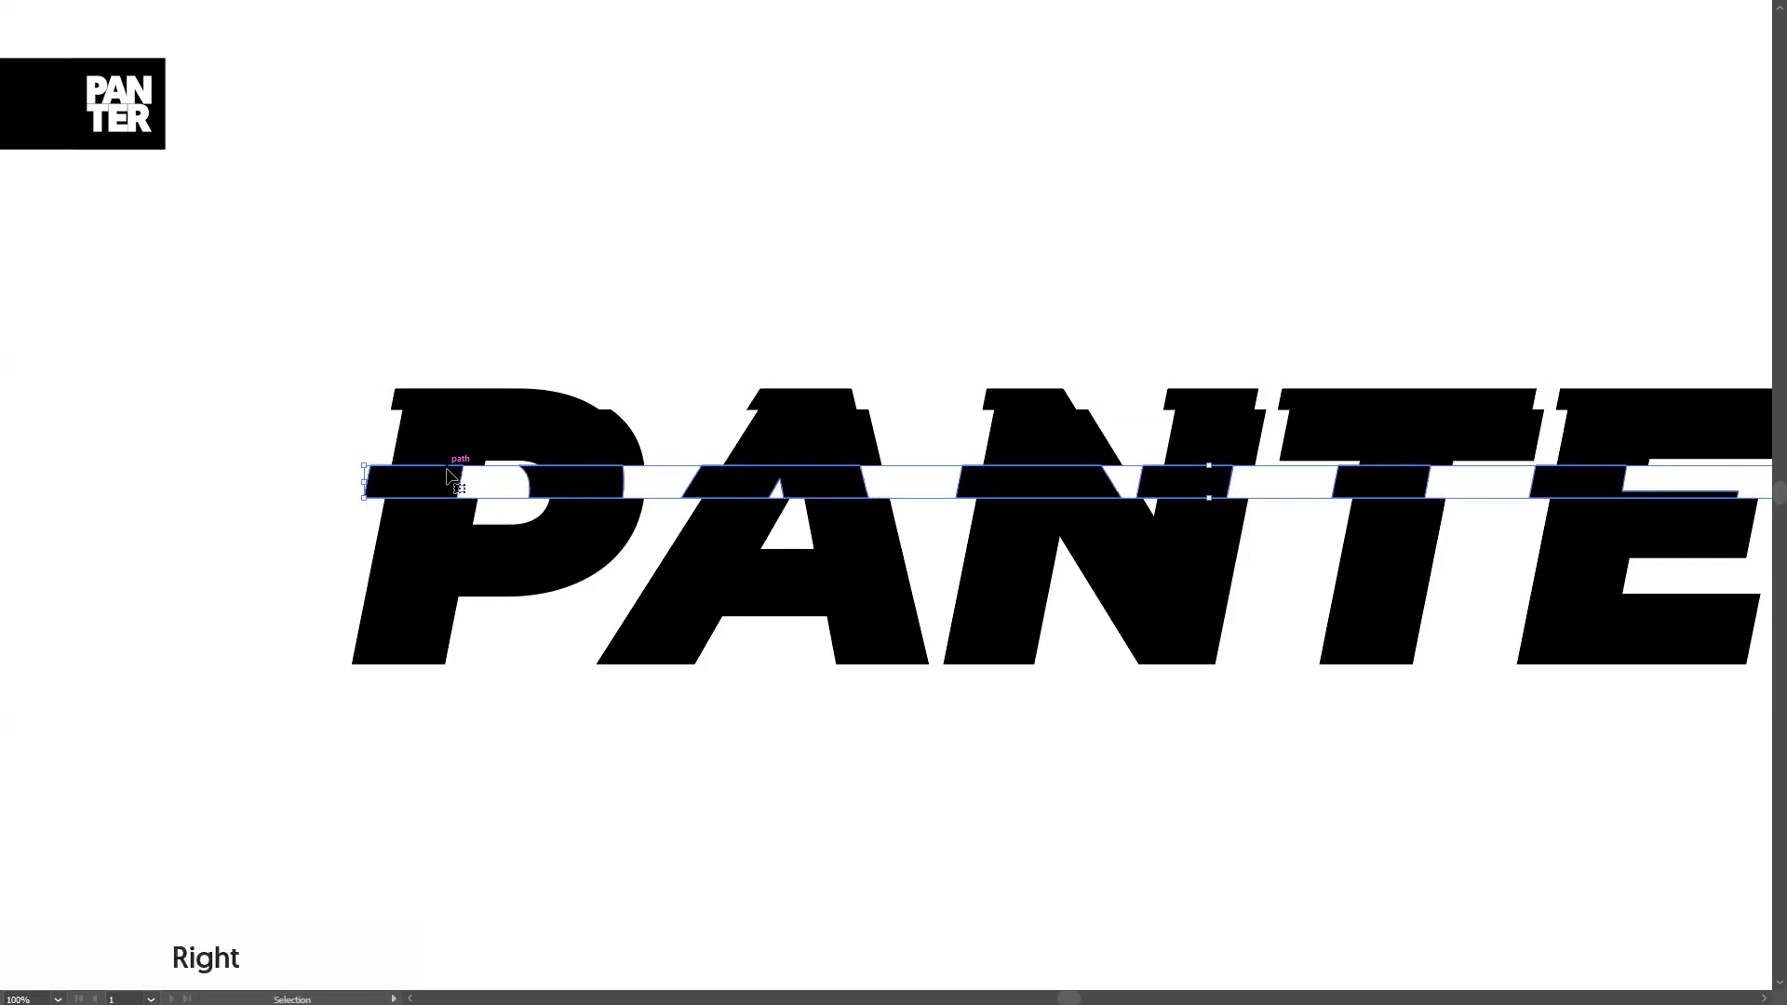
key("Right")
key("Right")
key("Right")
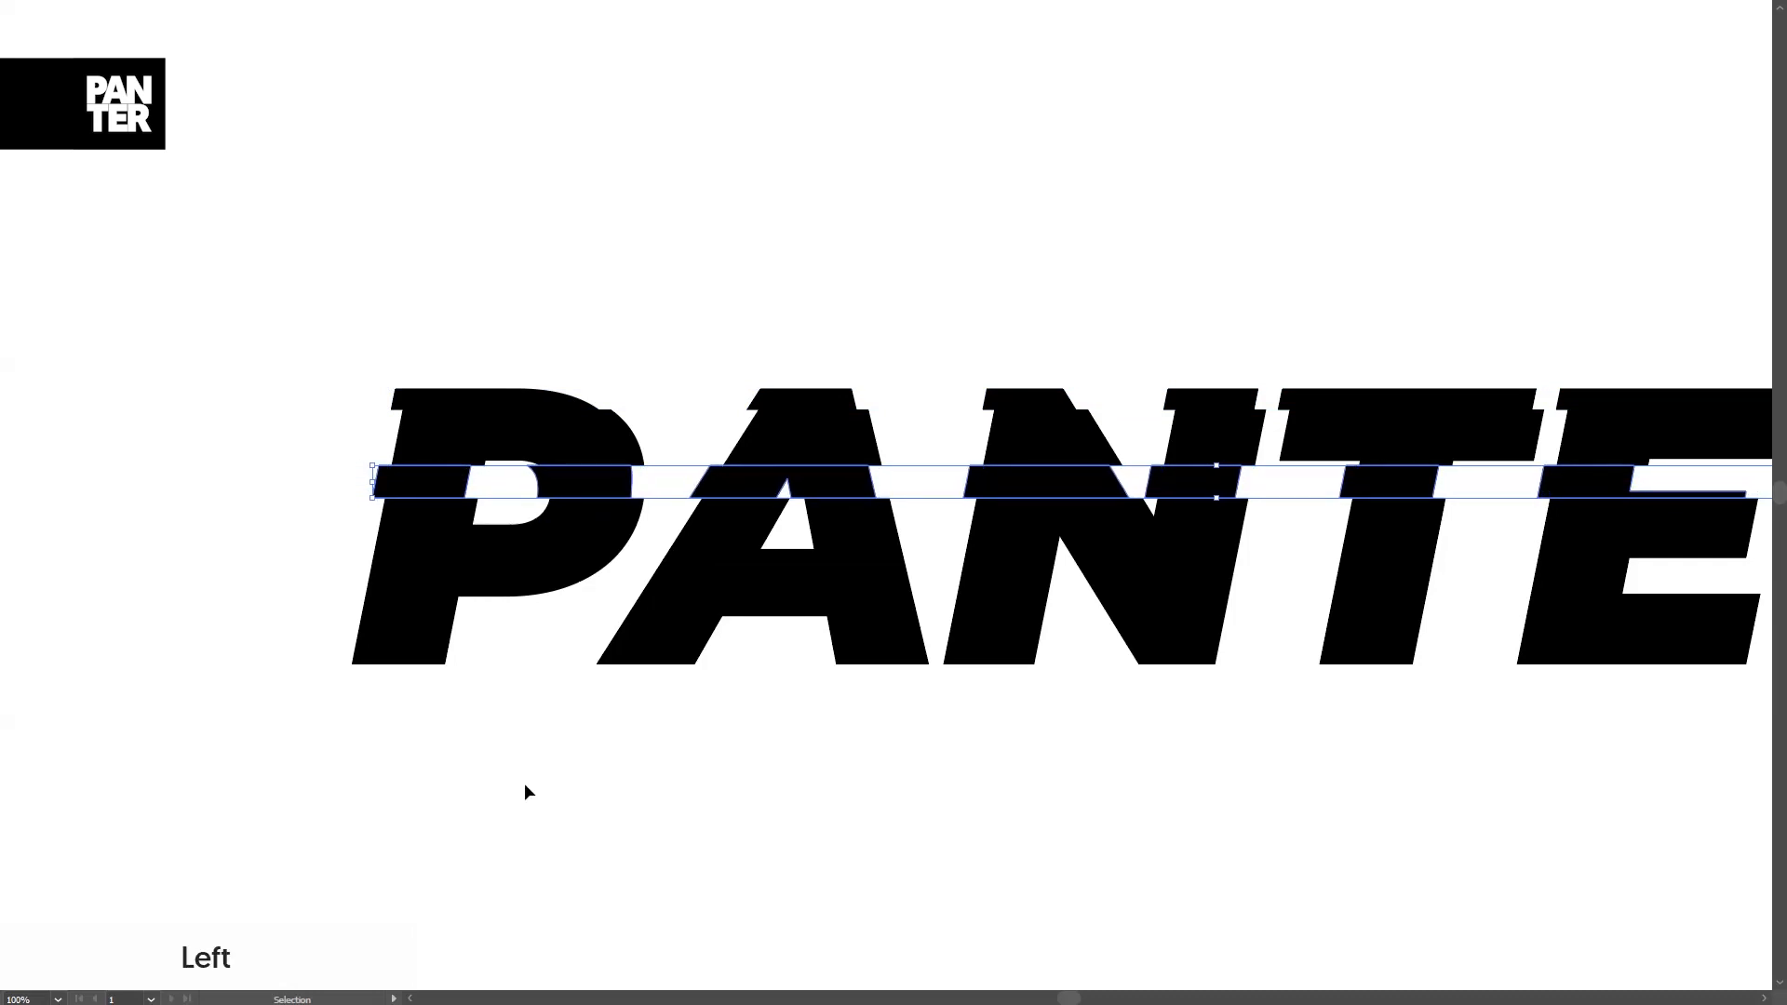
key("Left")
left_click(525, 792)
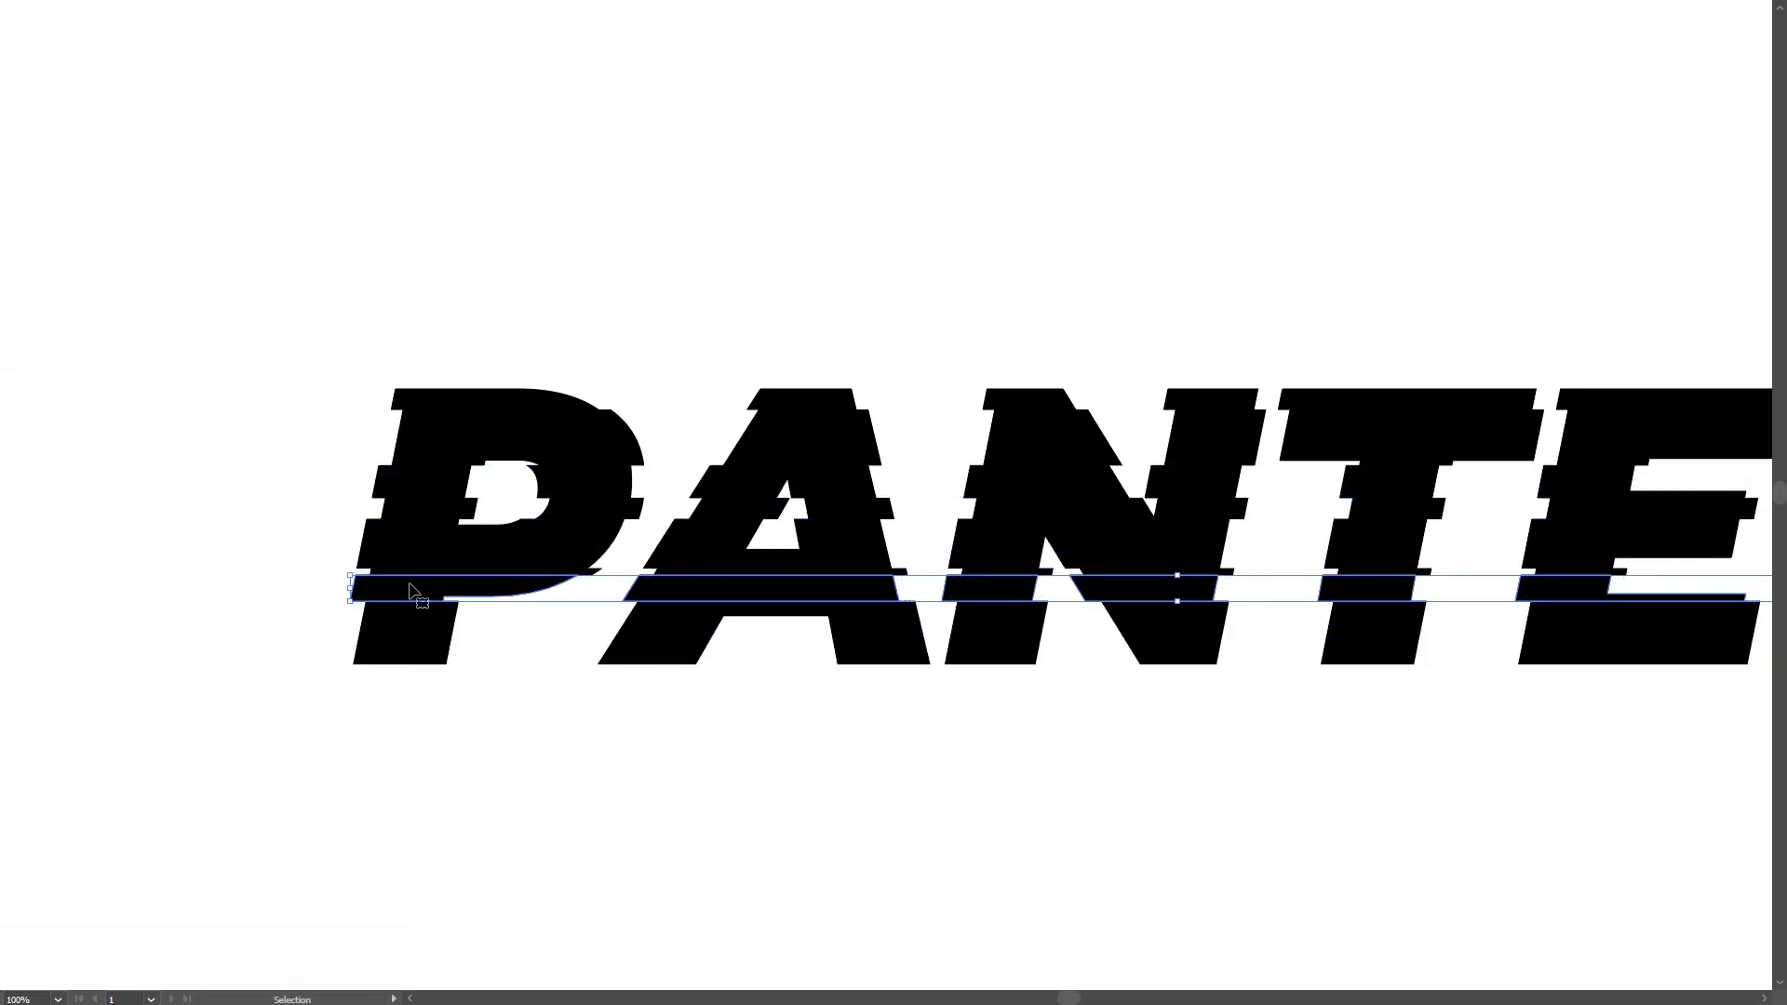
scroll(819, 671, "down", 3)
scroll(981, 707, "up", 1)
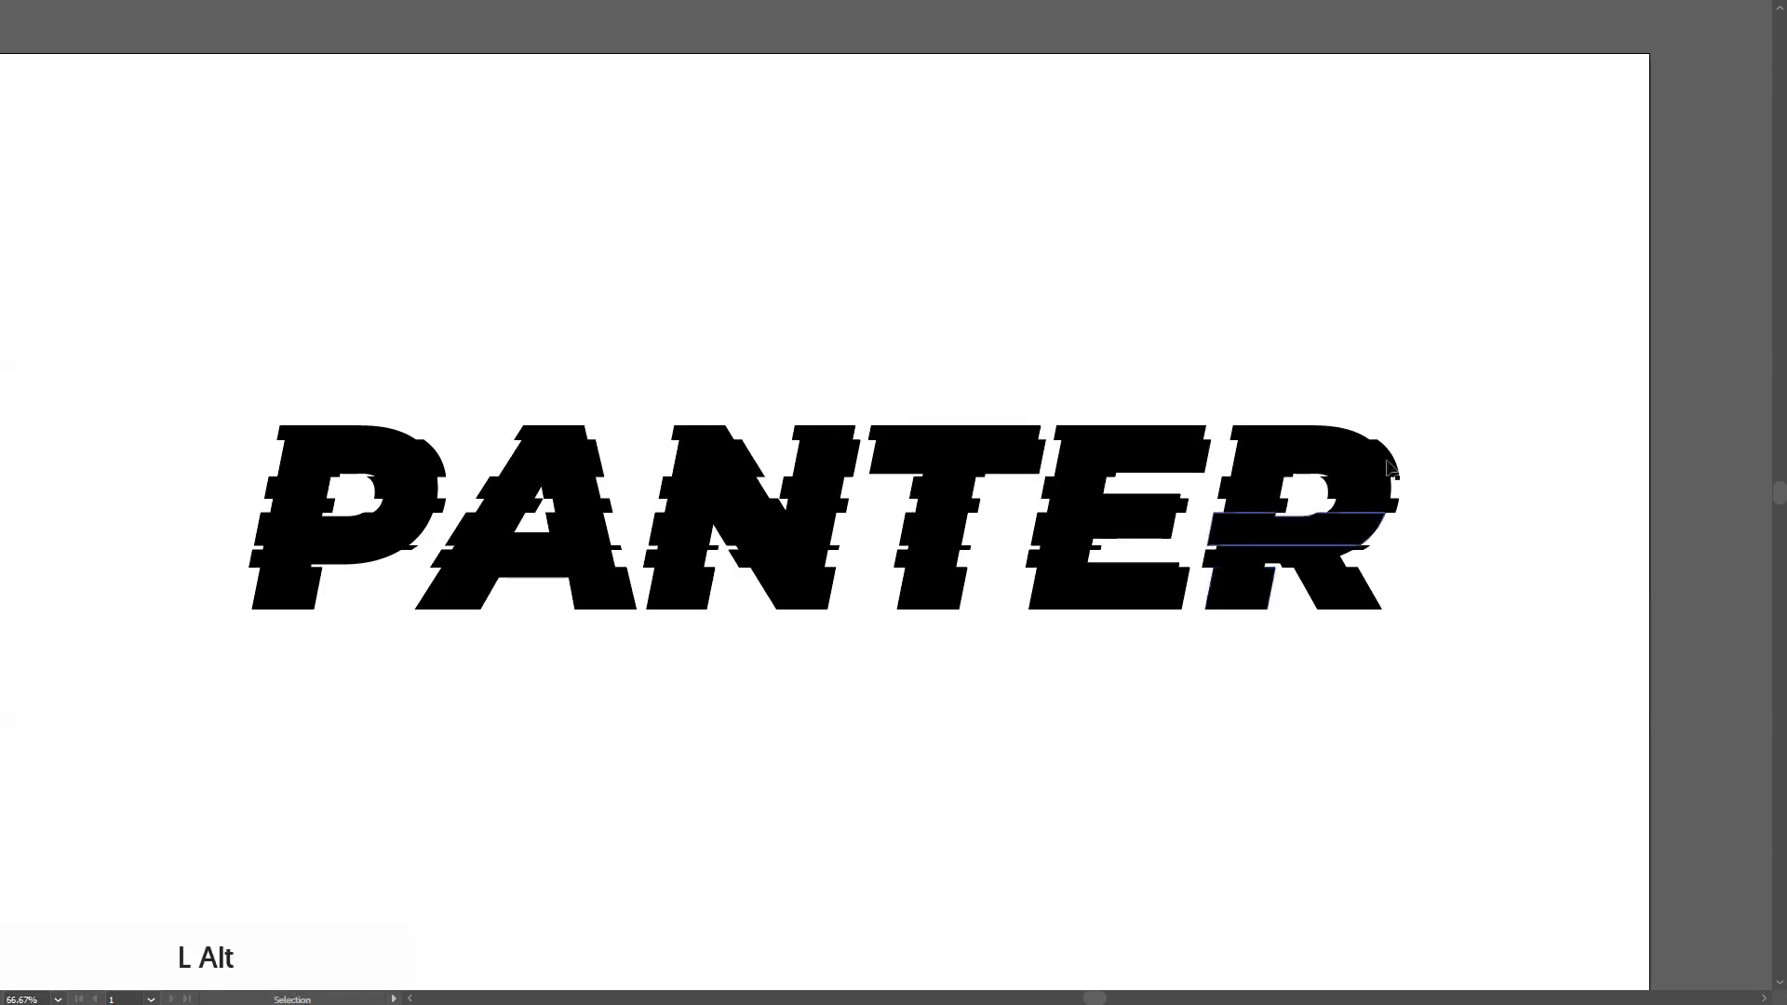
scroll(1438, 456, "up", 3)
Shift the top strip of PANTER slightly to strengthen the staggered glitch offset
mouse_move(1438, 457)
left_mouse_down()
mouse_move(1549, 404)
mouse_move(1608, 411)
left_mouse_up()
scroll(1607, 410, "down", 1)
scroll(1607, 410, "up", 1)
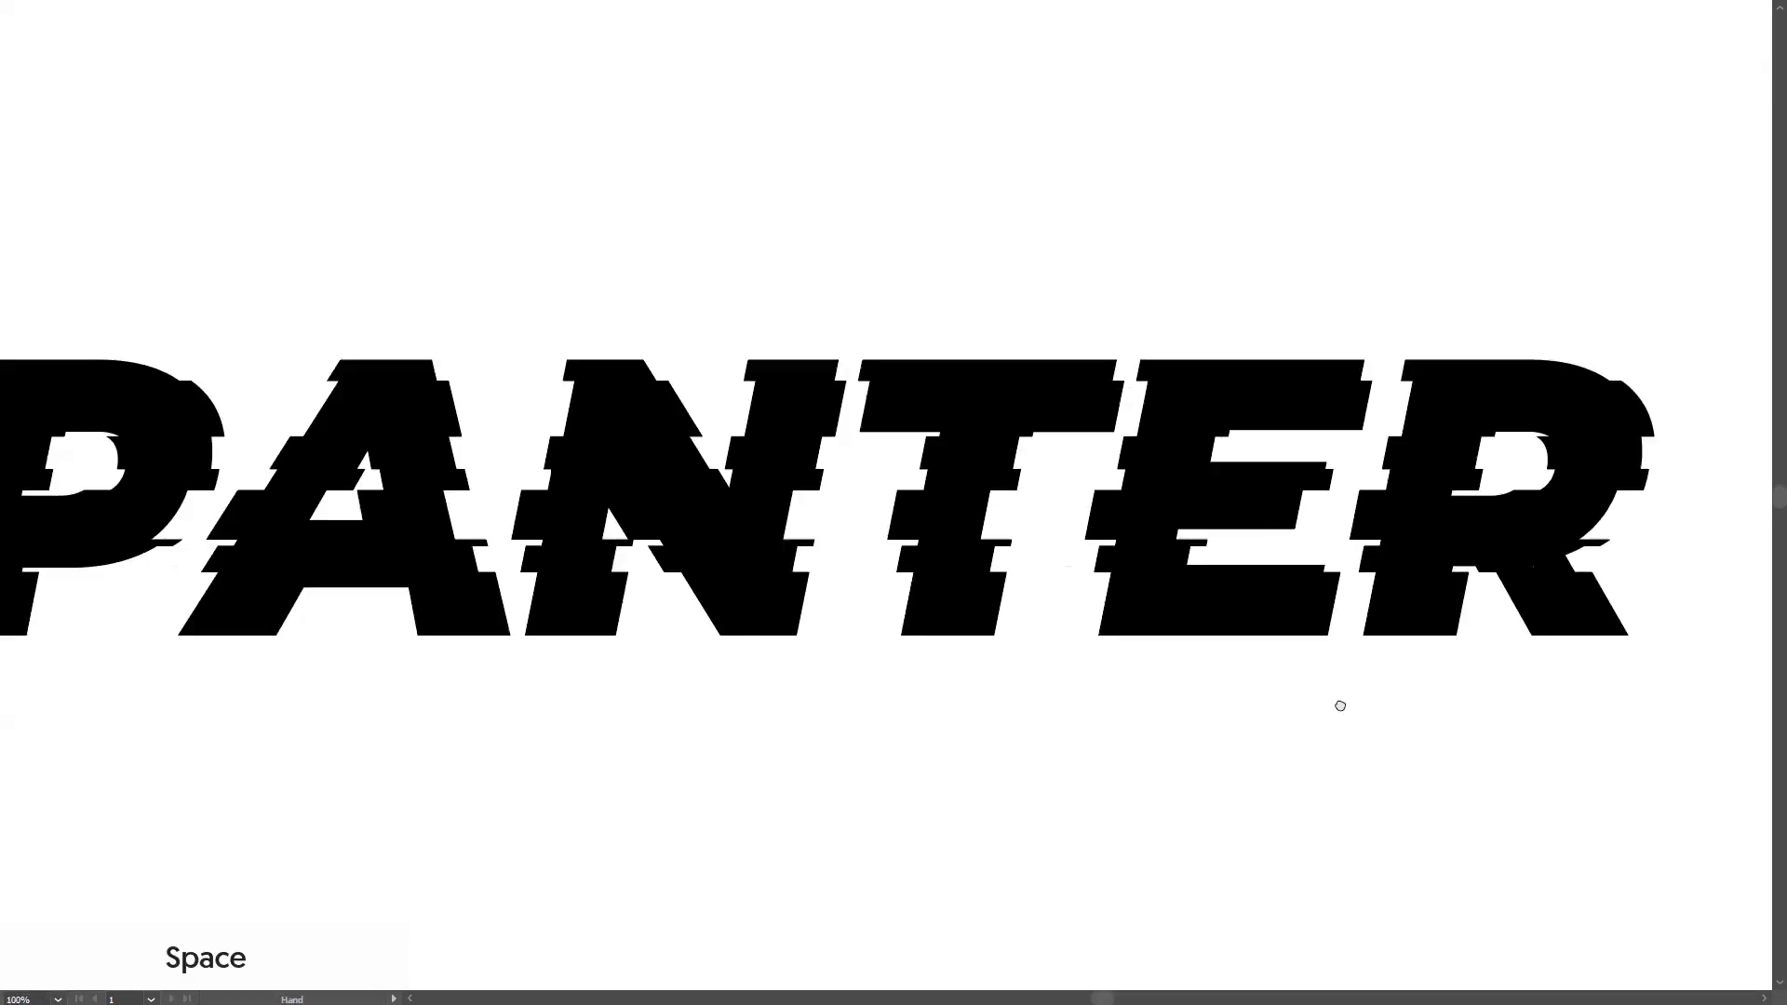
left_click(1045, 410)
scroll(1001, 381, "up", 2, "alt")
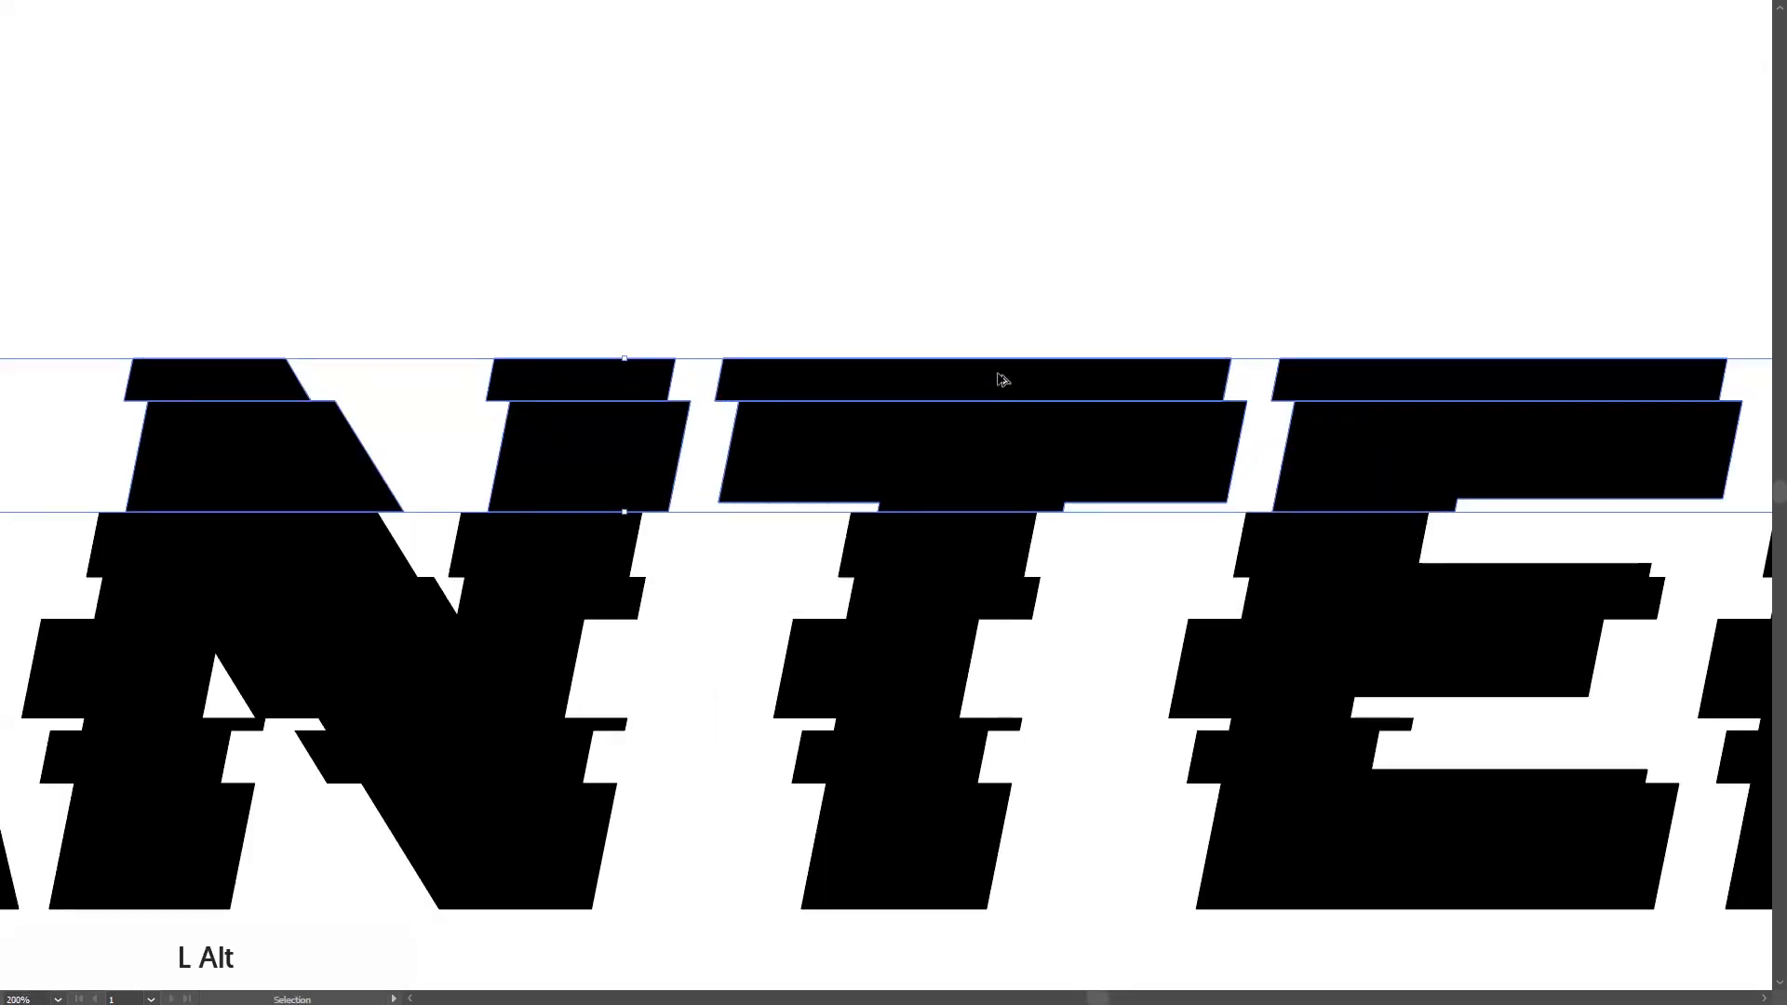
left_click_drag(962, 454, 957, 444)
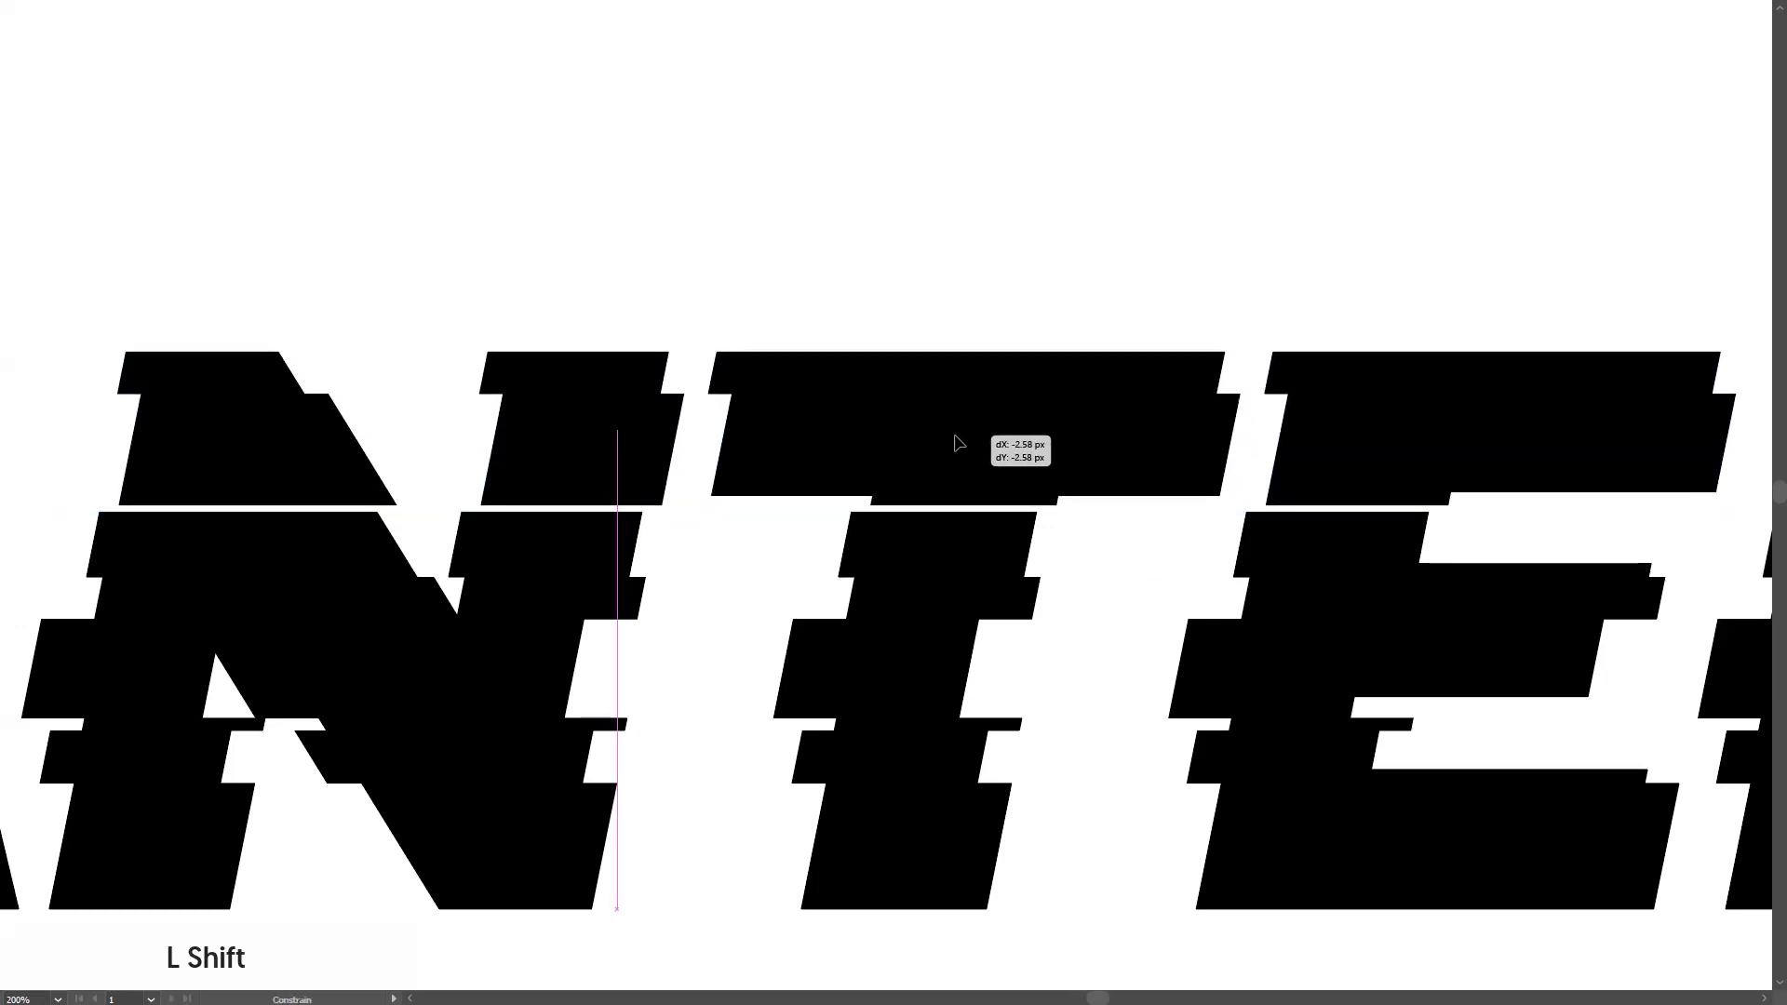
scroll(1084, 225, "down", 2, "alt")
scroll(1137, 499, "down", 1, "alt")
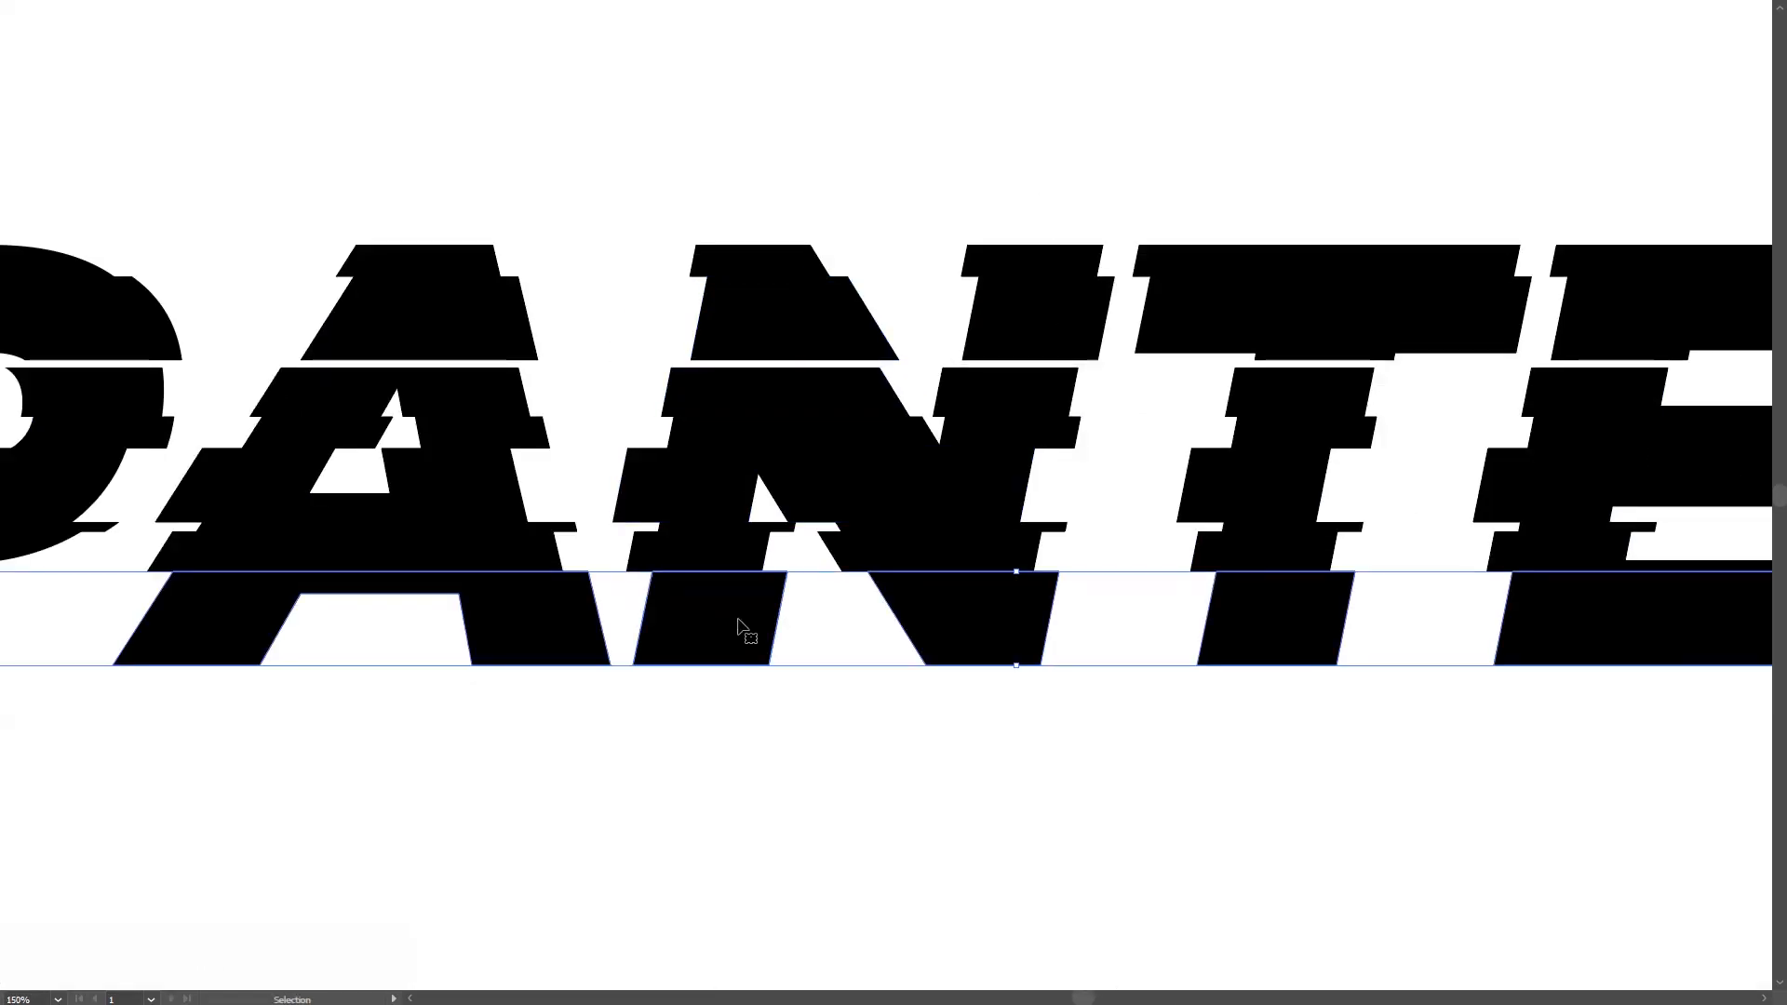
scroll(912, 754, "down", 2, "alt")
scroll(913, 754, "down", 1, "alt")
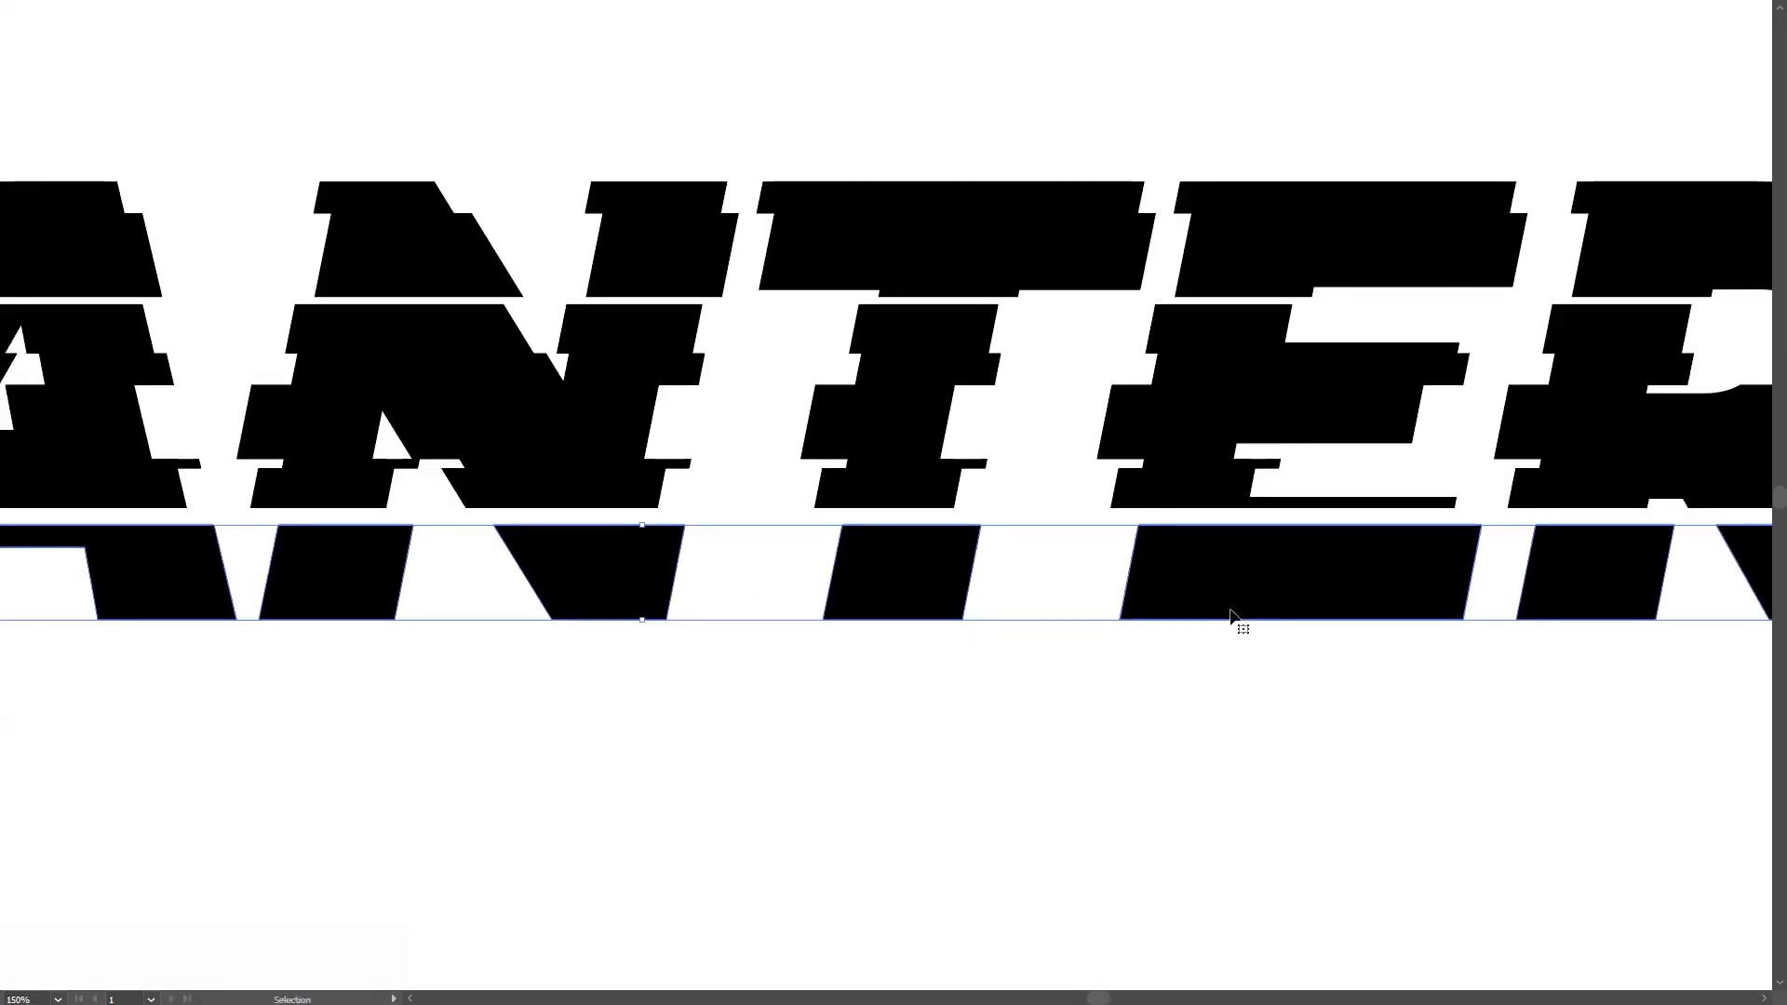
scroll(1065, 730, "down", 3, "alt")
scroll(997, 563, "down", 1, "alt")
scroll(1014, 571, "up", 2, "alt")
mouse_move(1013, 572)
left_mouse_down()
mouse_move(1012, 594)
mouse_move(986, 593)
left_mouse_up()
Marquee-select every PANTER letter strip and group them into one object
left_click_drag(1053, 706, 526, 262)
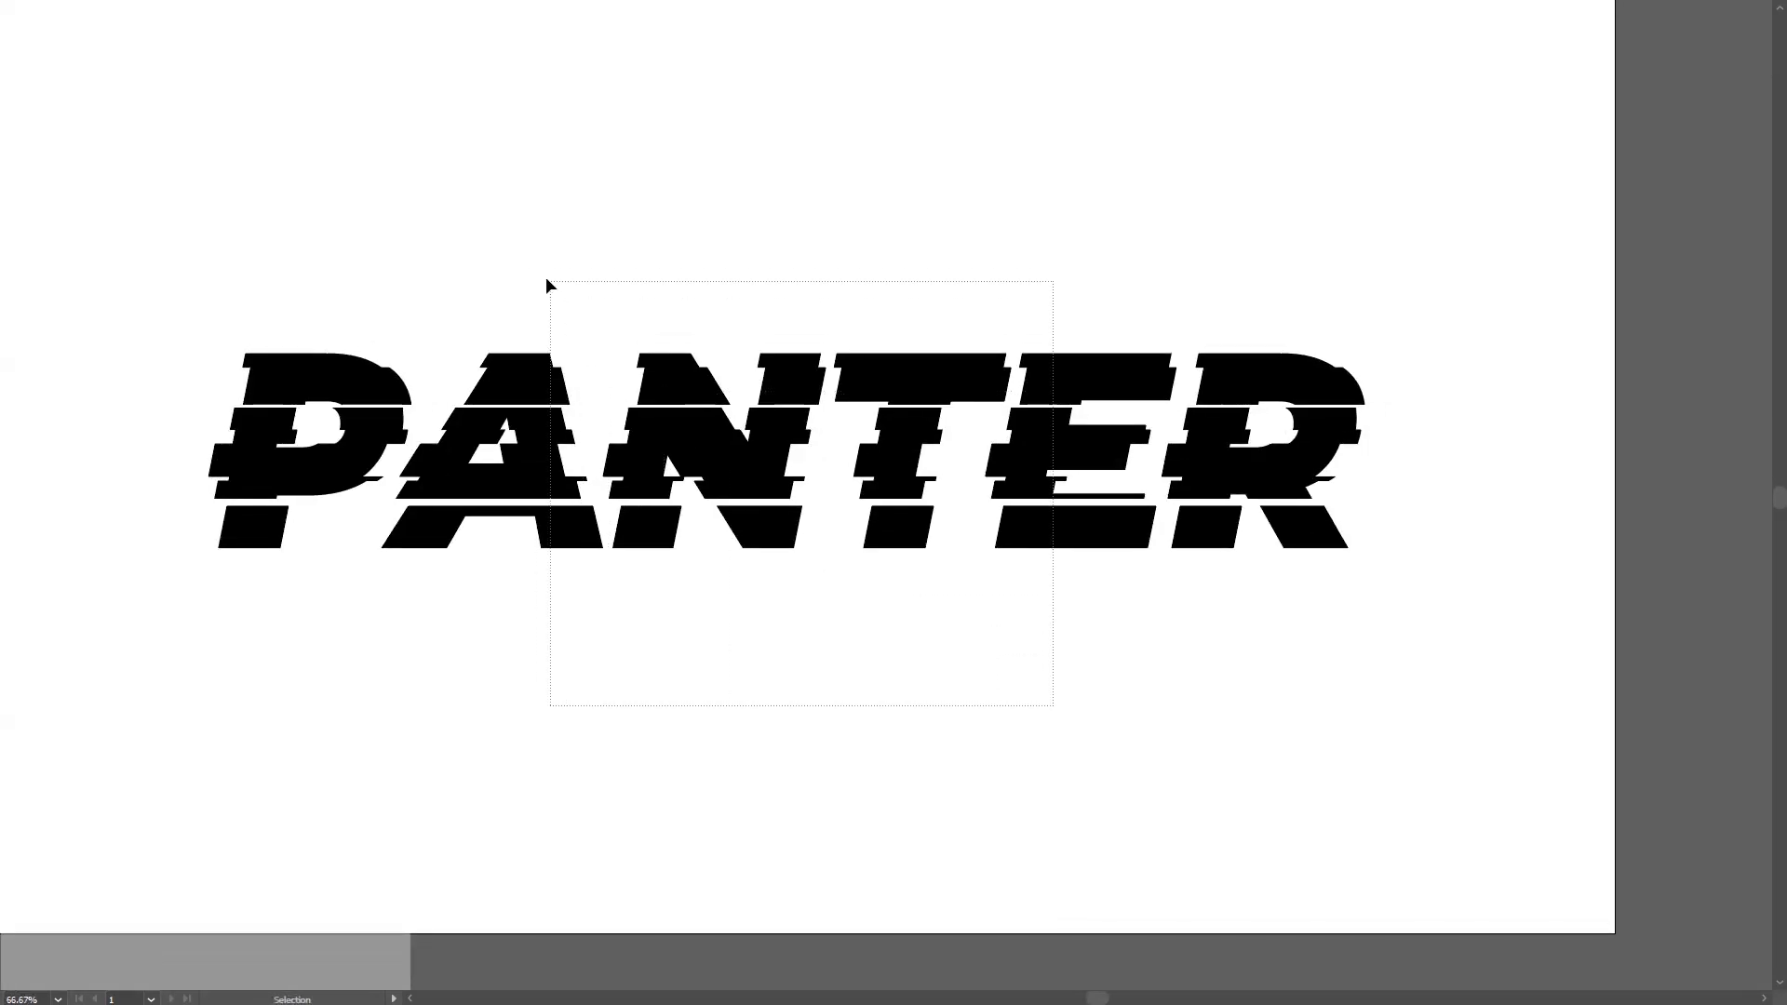
right_click(525, 262)
left_click(587, 404)
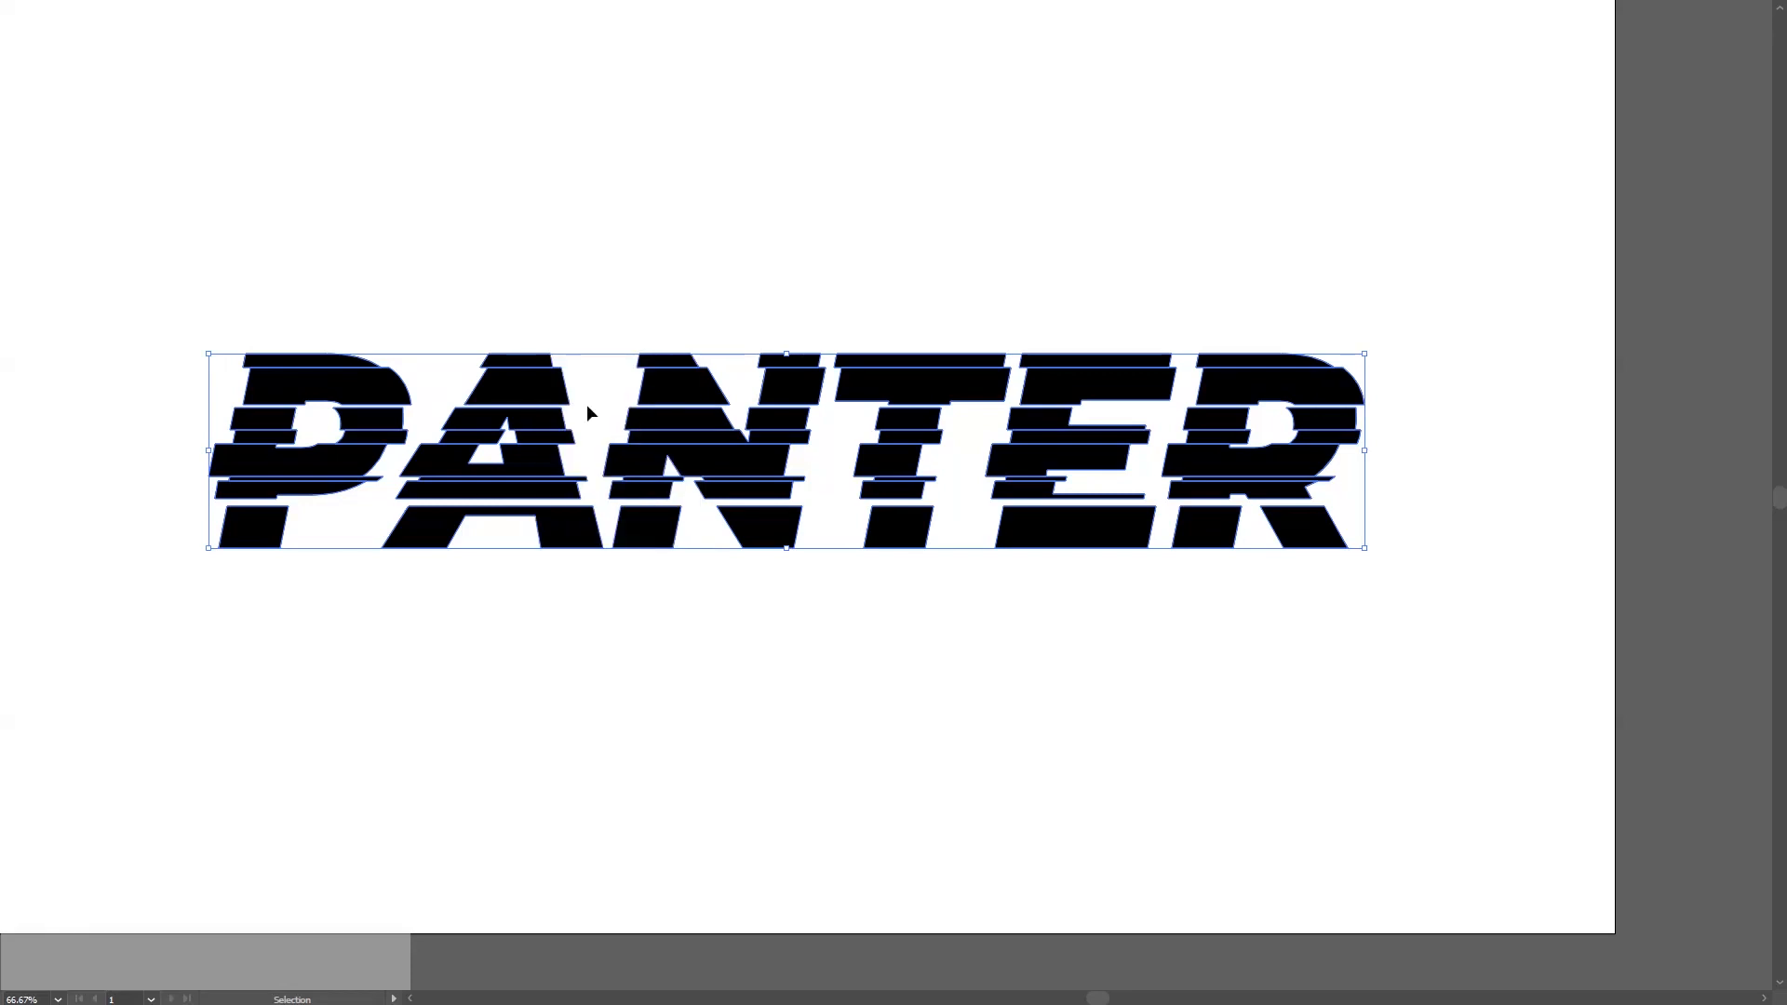
left_click_drag(783, 557, 802, 598)
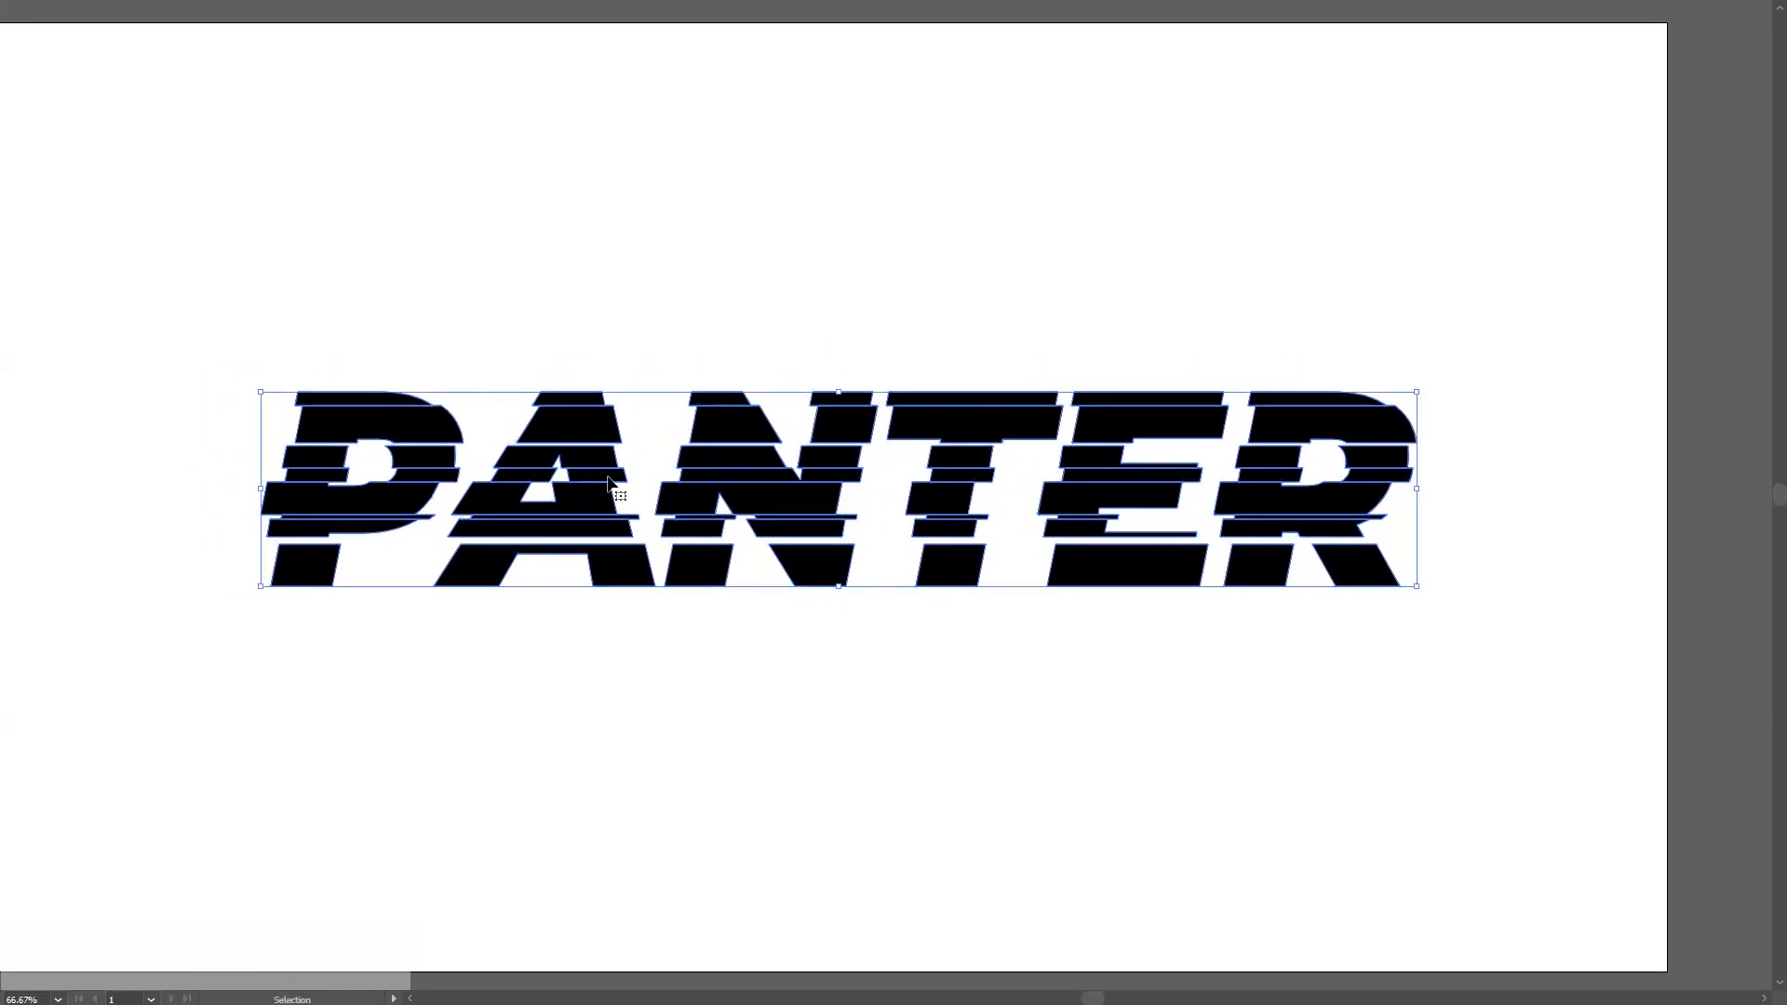
scroll(612, 485, "up", 3)
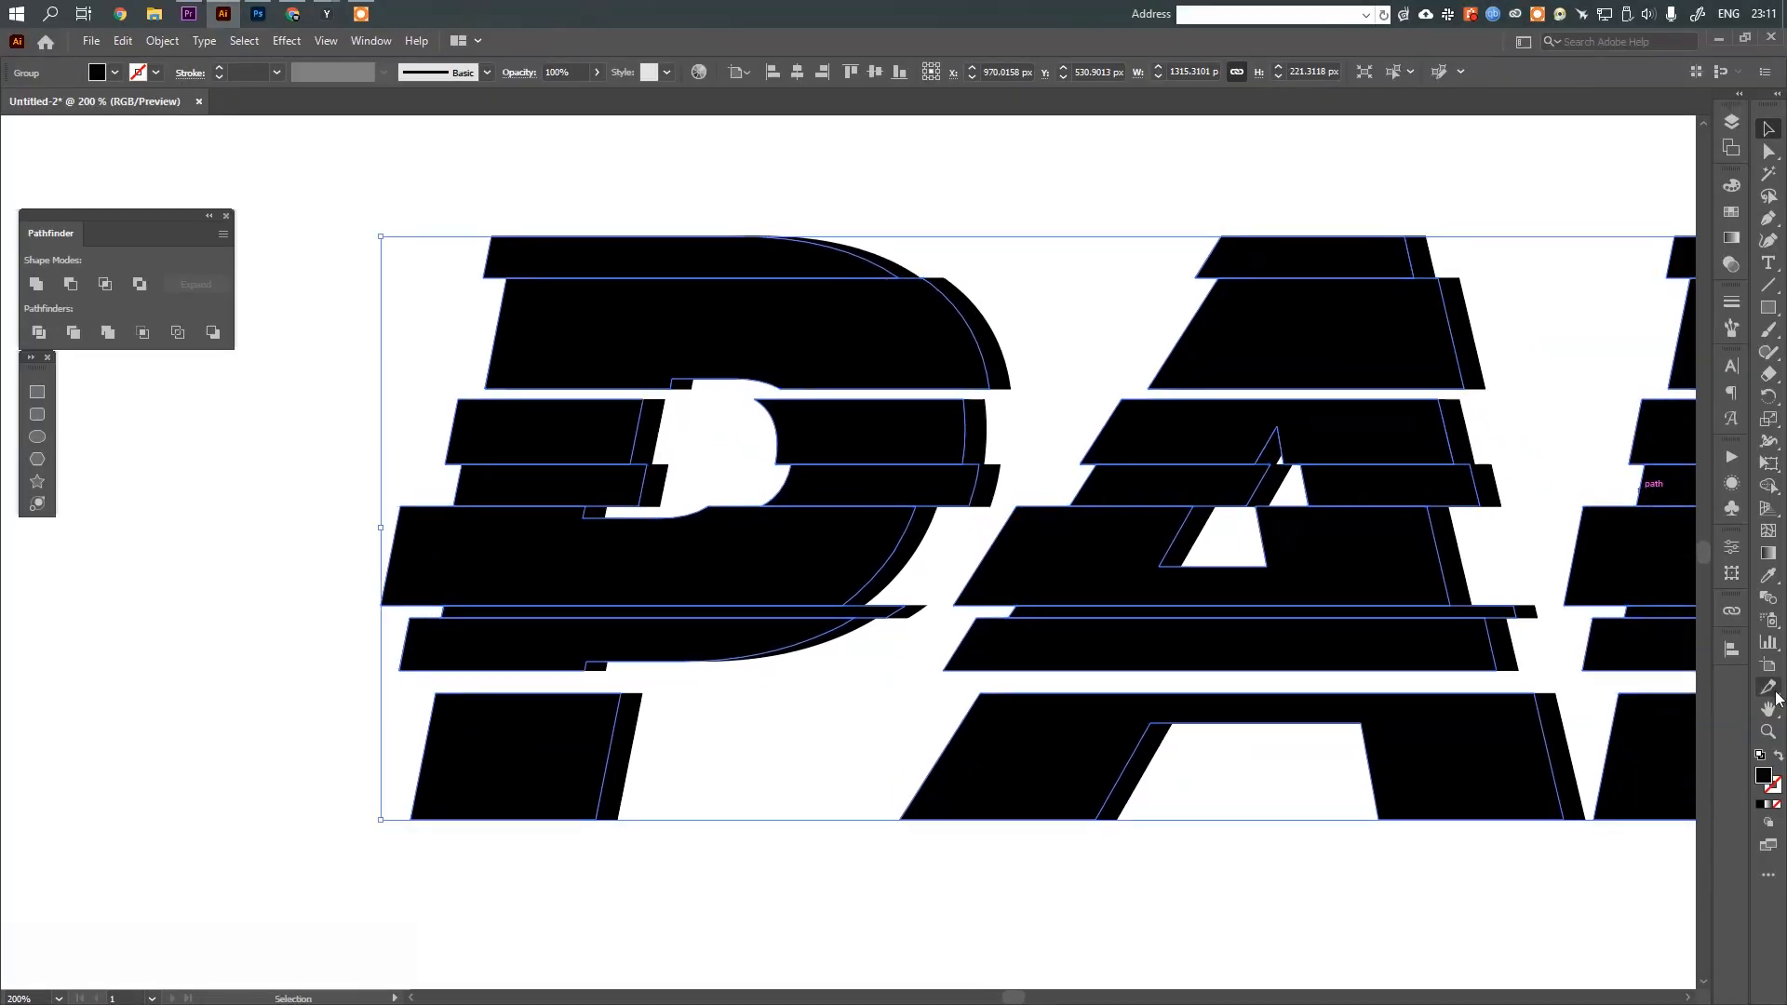
Fill the duplicate group red from Swatches and send it to back behind the black letters
left_click(1730, 214)
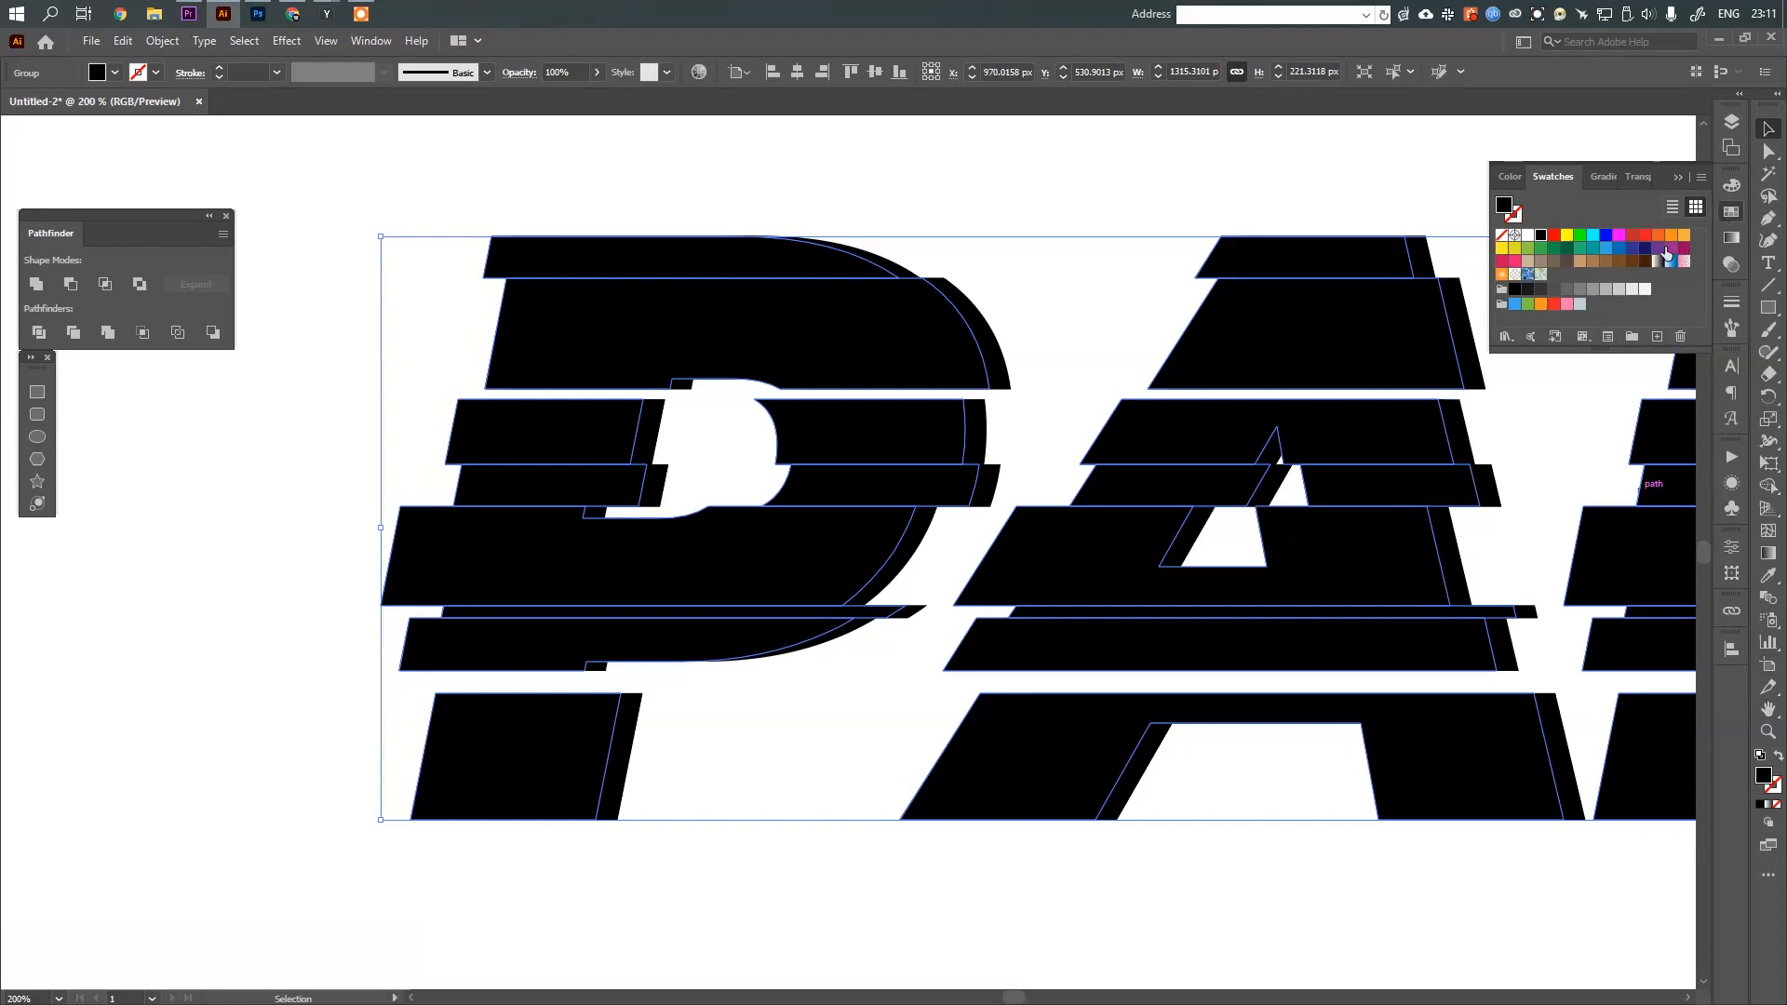
left_click(1635, 240)
key("ctrl+minus")
right_click(786, 326)
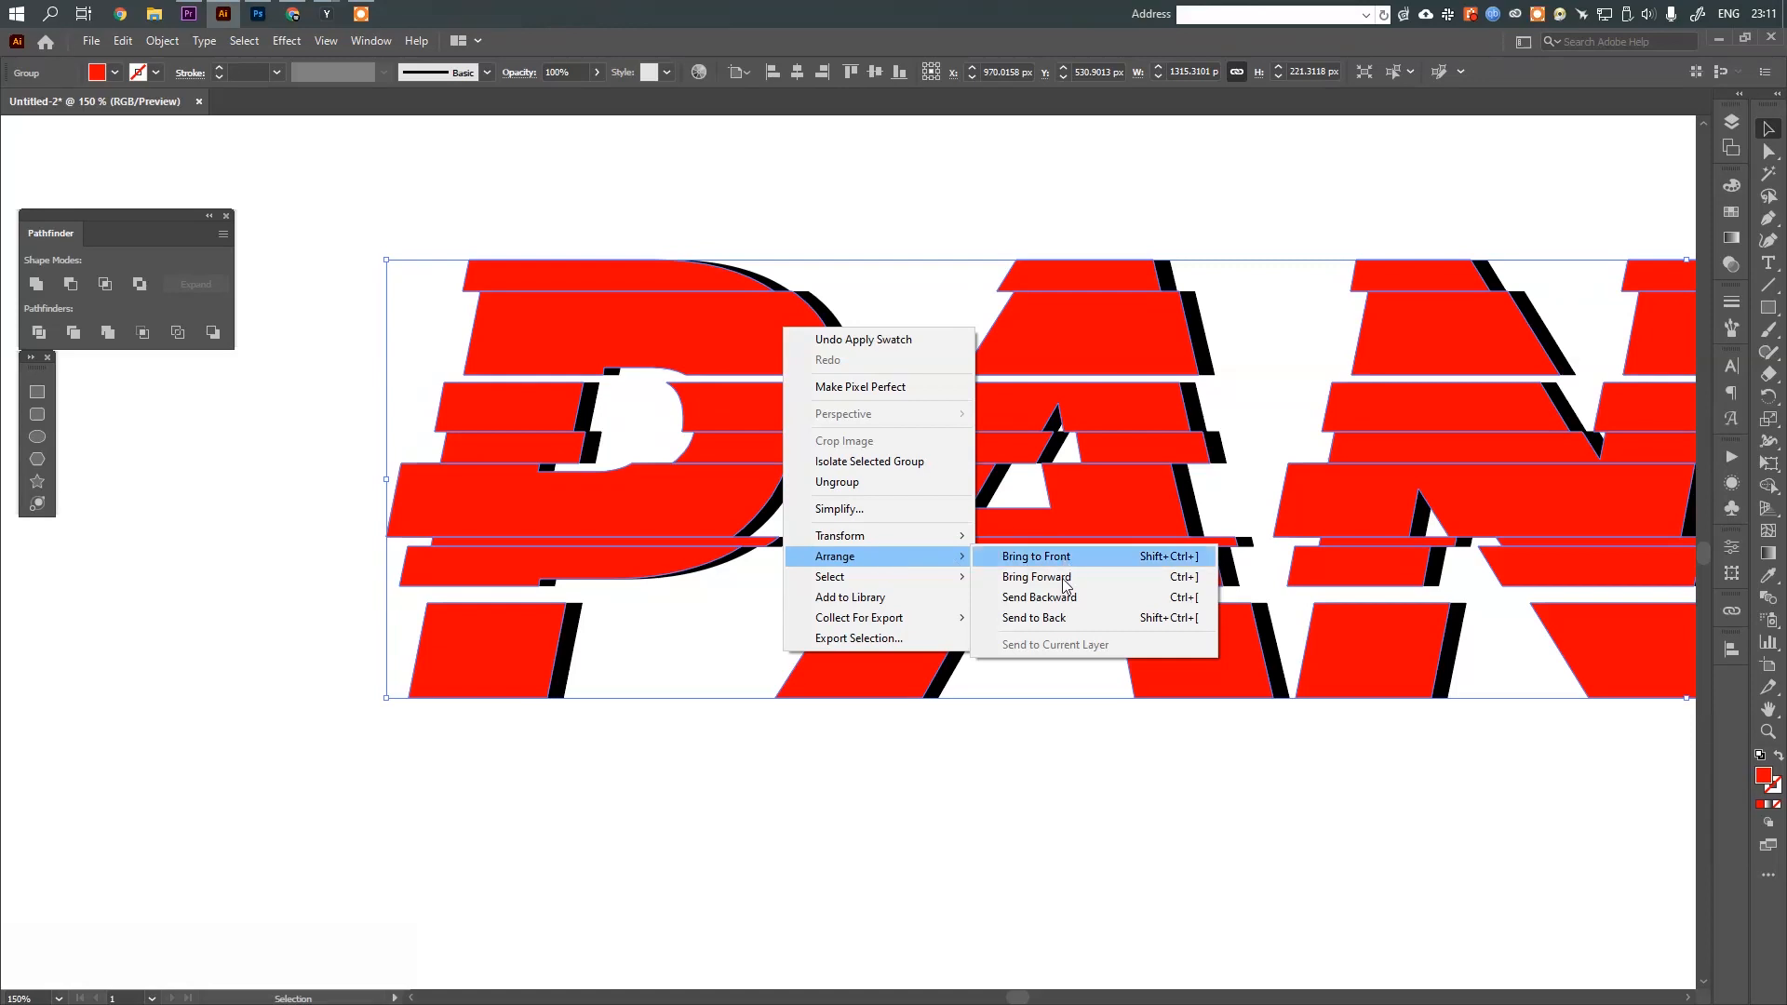
left_click(1057, 625)
left_click(703, 677)
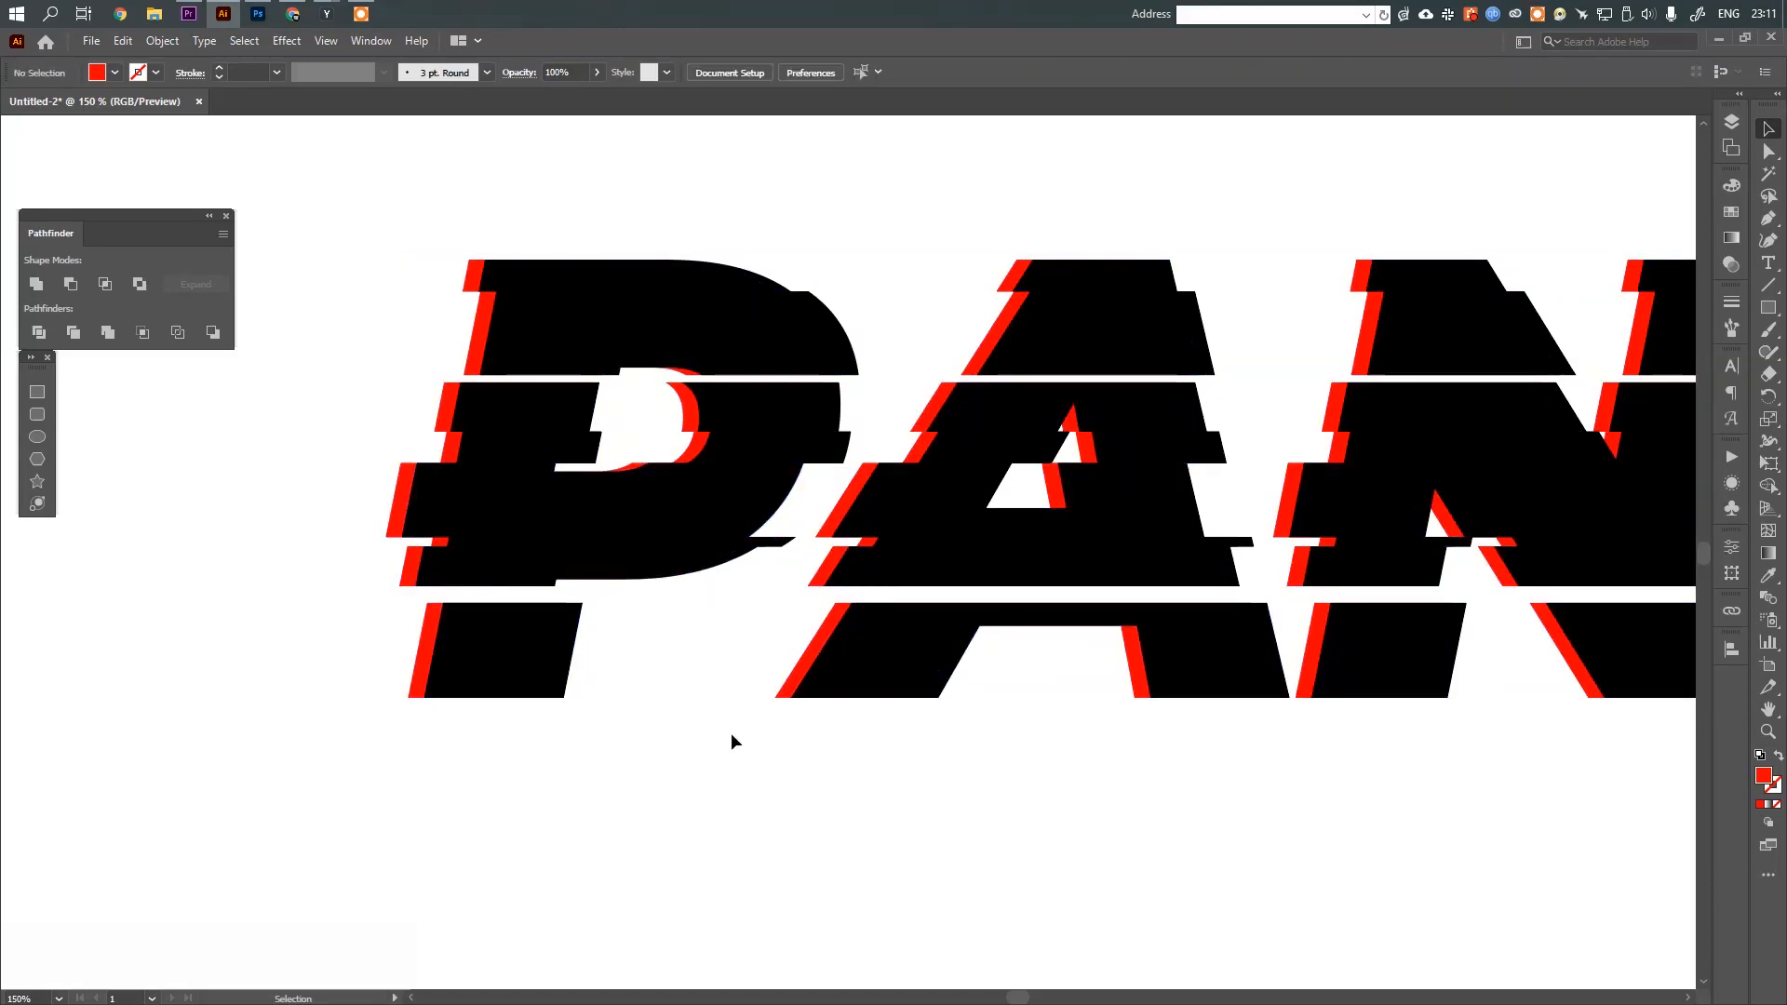
scroll(729, 643, "up", 3)
Alt+Shift-drag a copy of the red PANTER group shifted to the right
left_click_drag(264, 442, 317, 480)
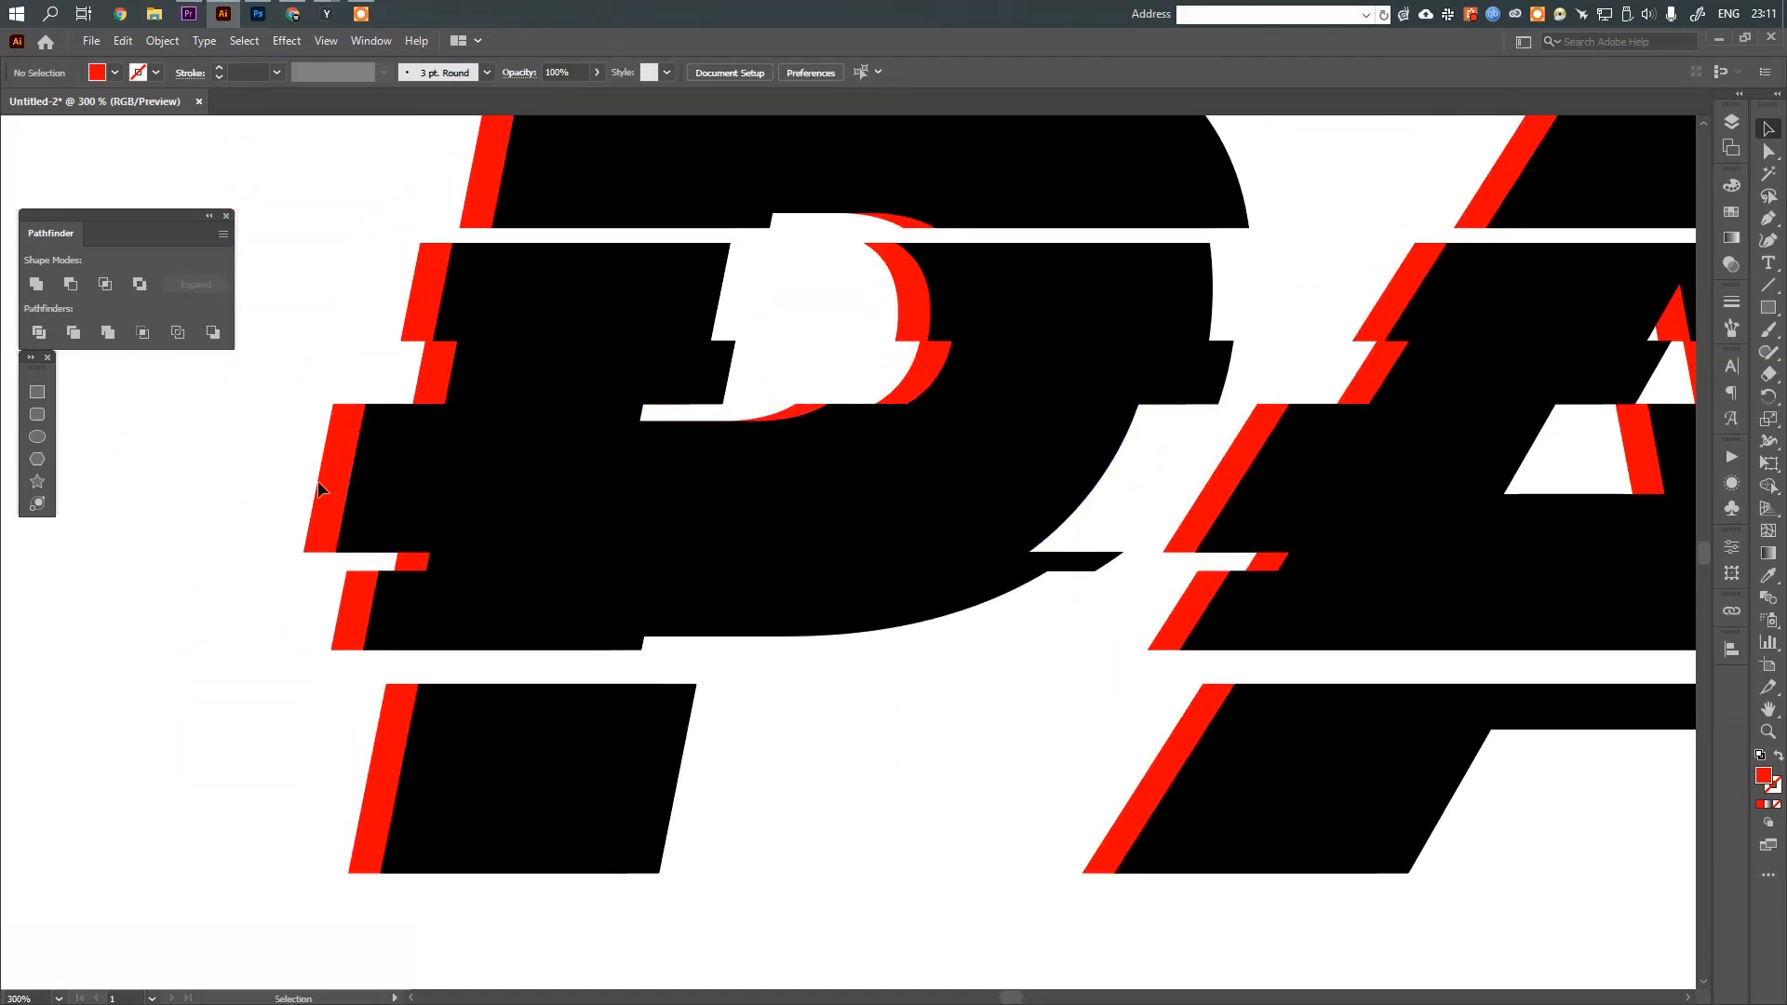
left_click(343, 486)
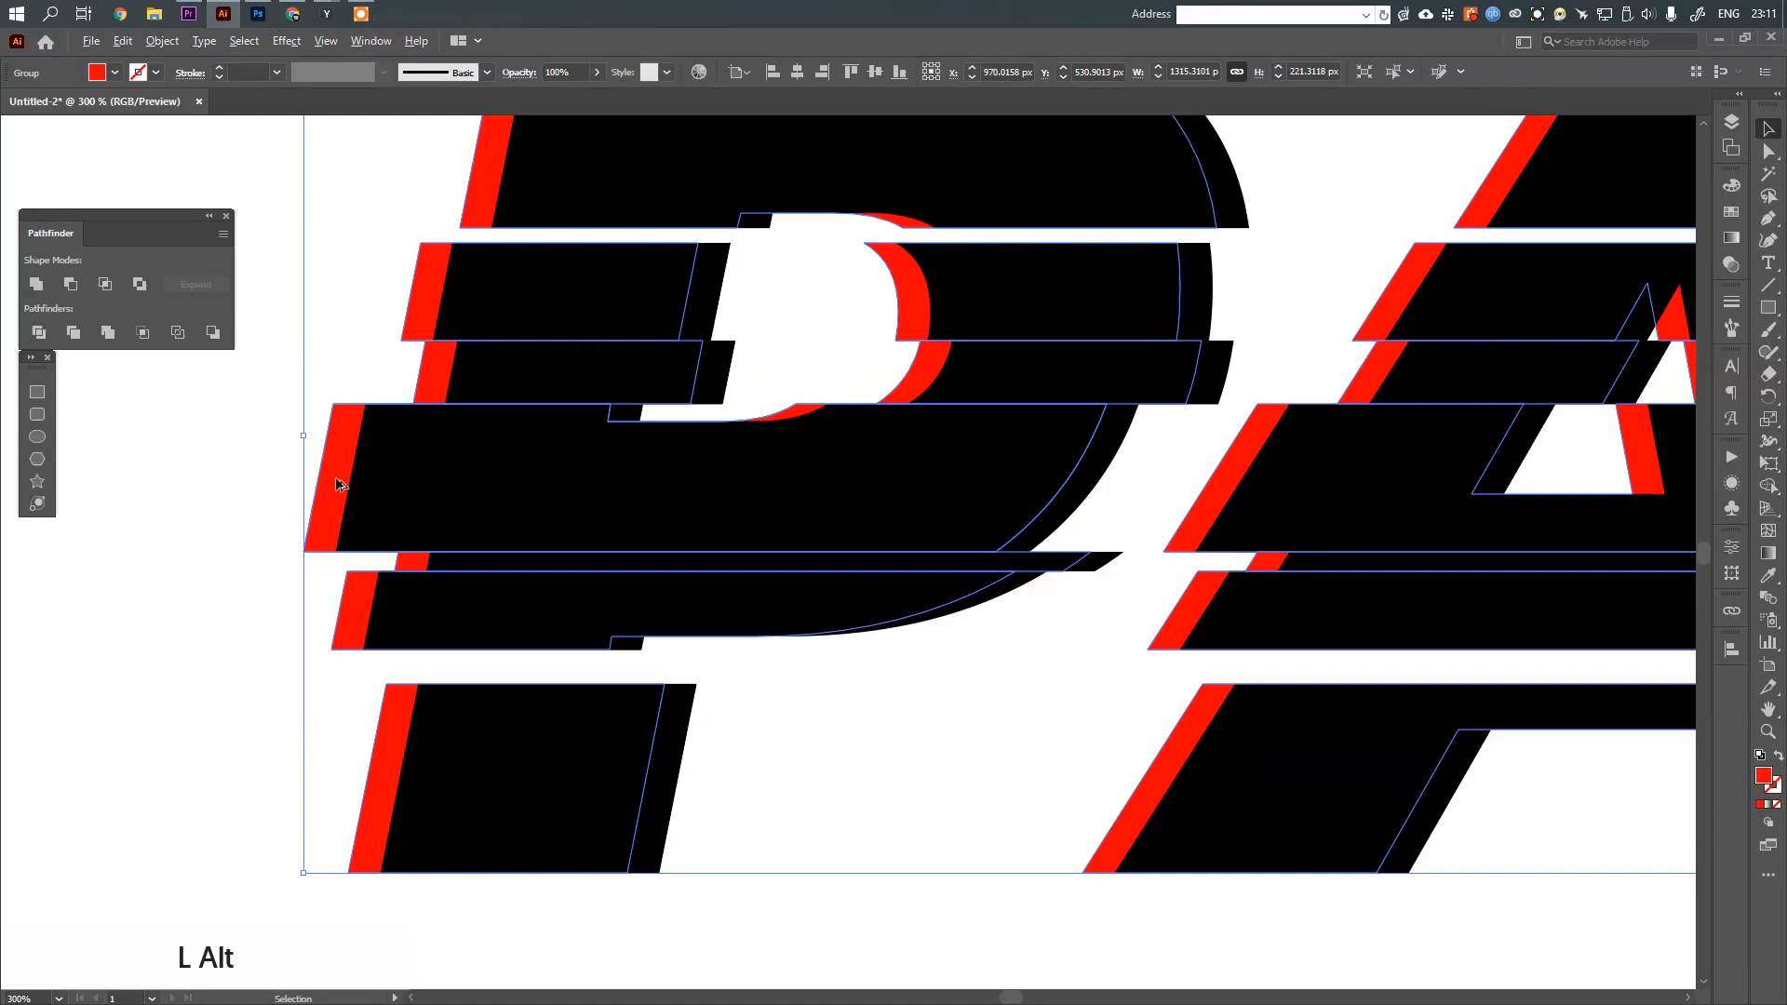
left_click_drag(336, 480, 396, 487)
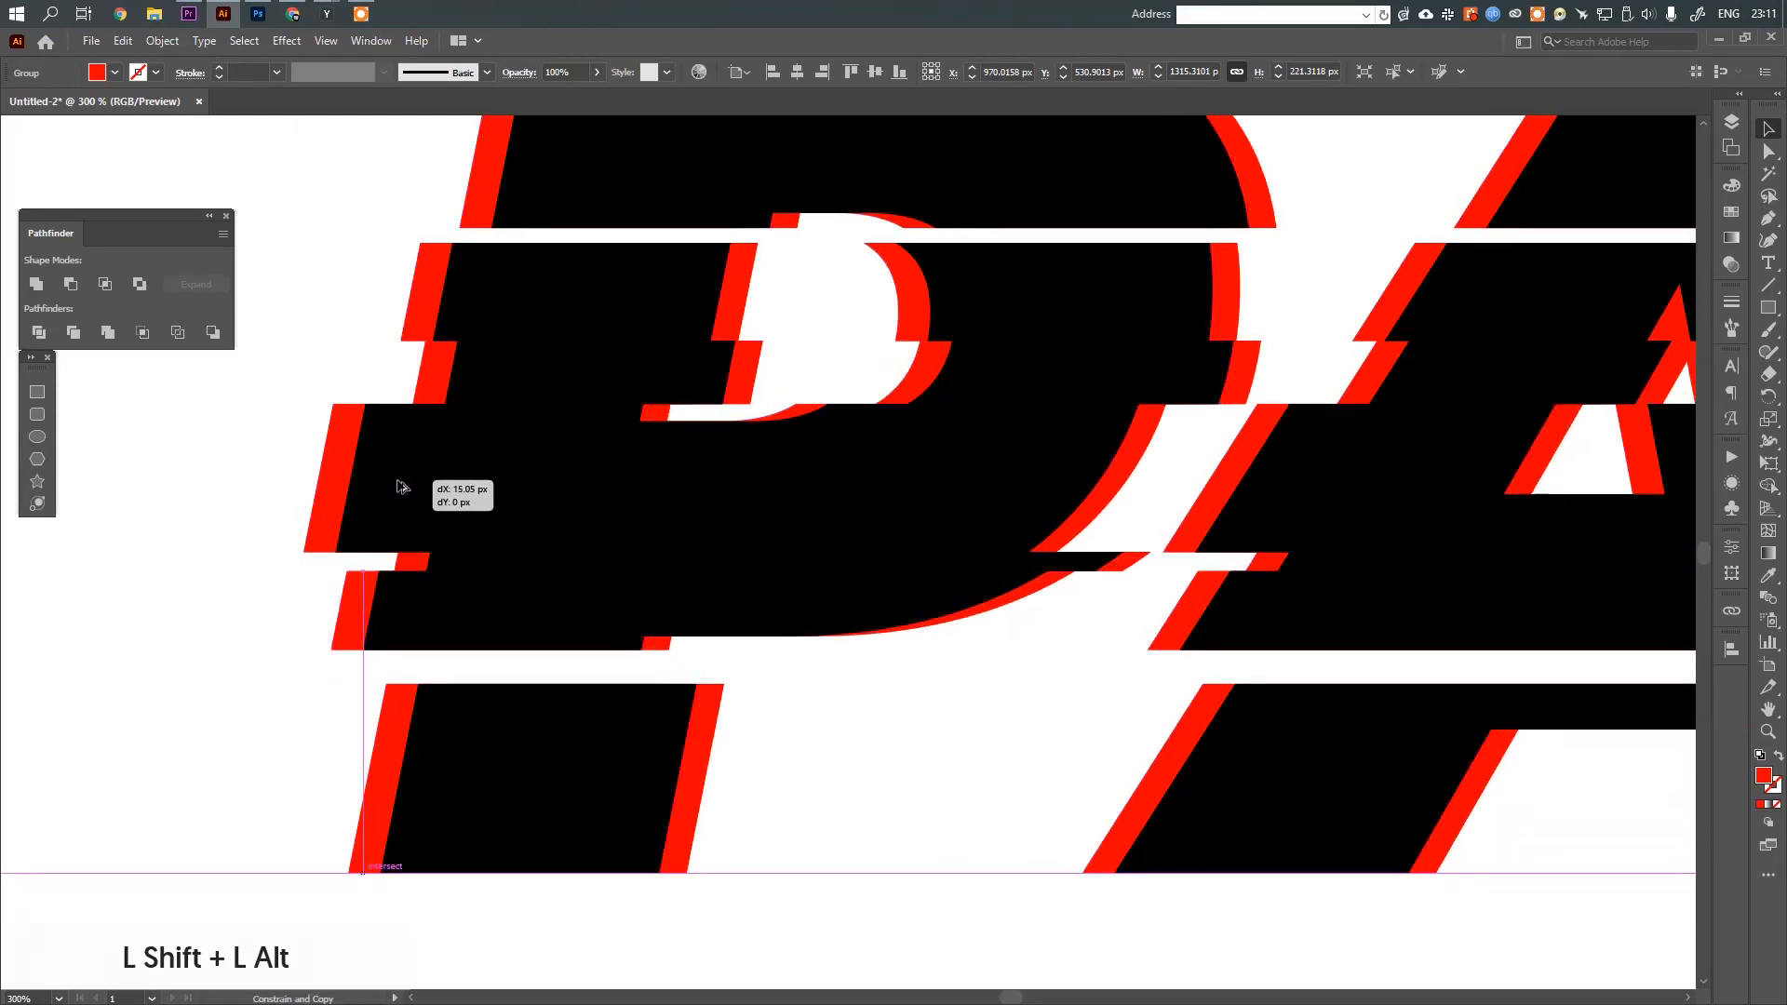
left_click_drag(397, 488, 398, 487)
scroll(397, 488, "down", 3)
left_click_drag(838, 559, 601, 560)
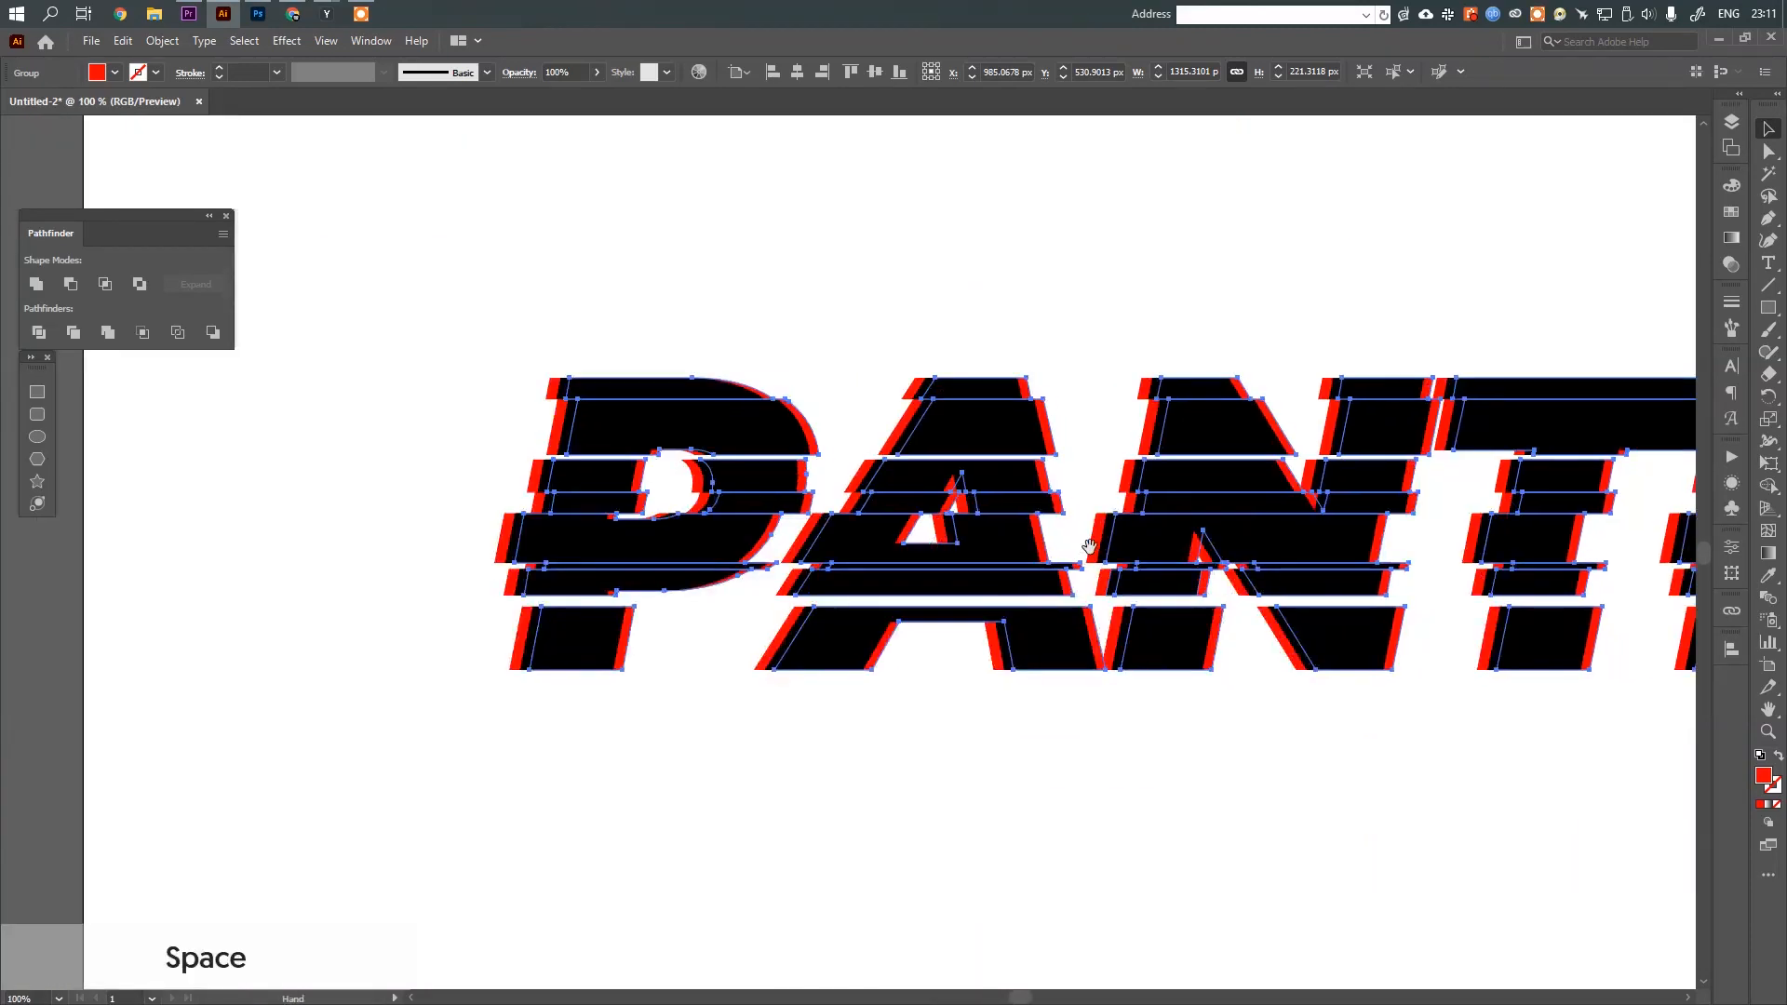
scroll(1108, 633, "up", 5)
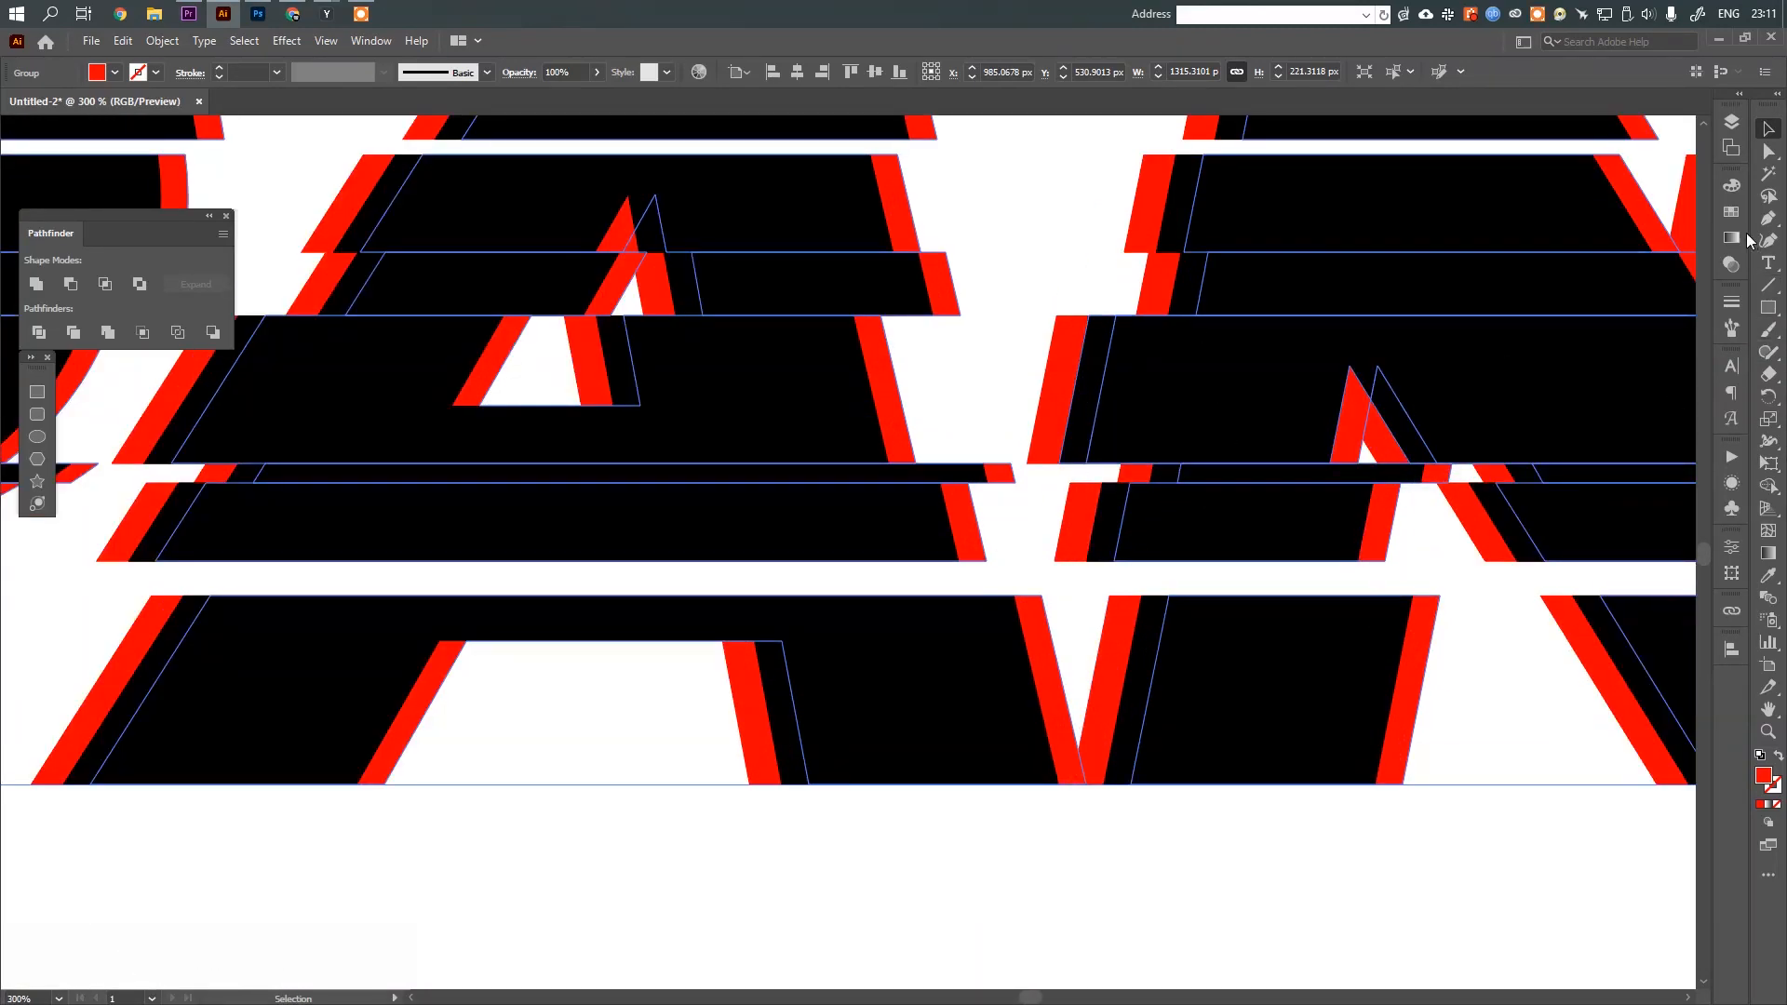
Fill the new copy cyan from Swatches and nudge it further right
left_click(1731, 211)
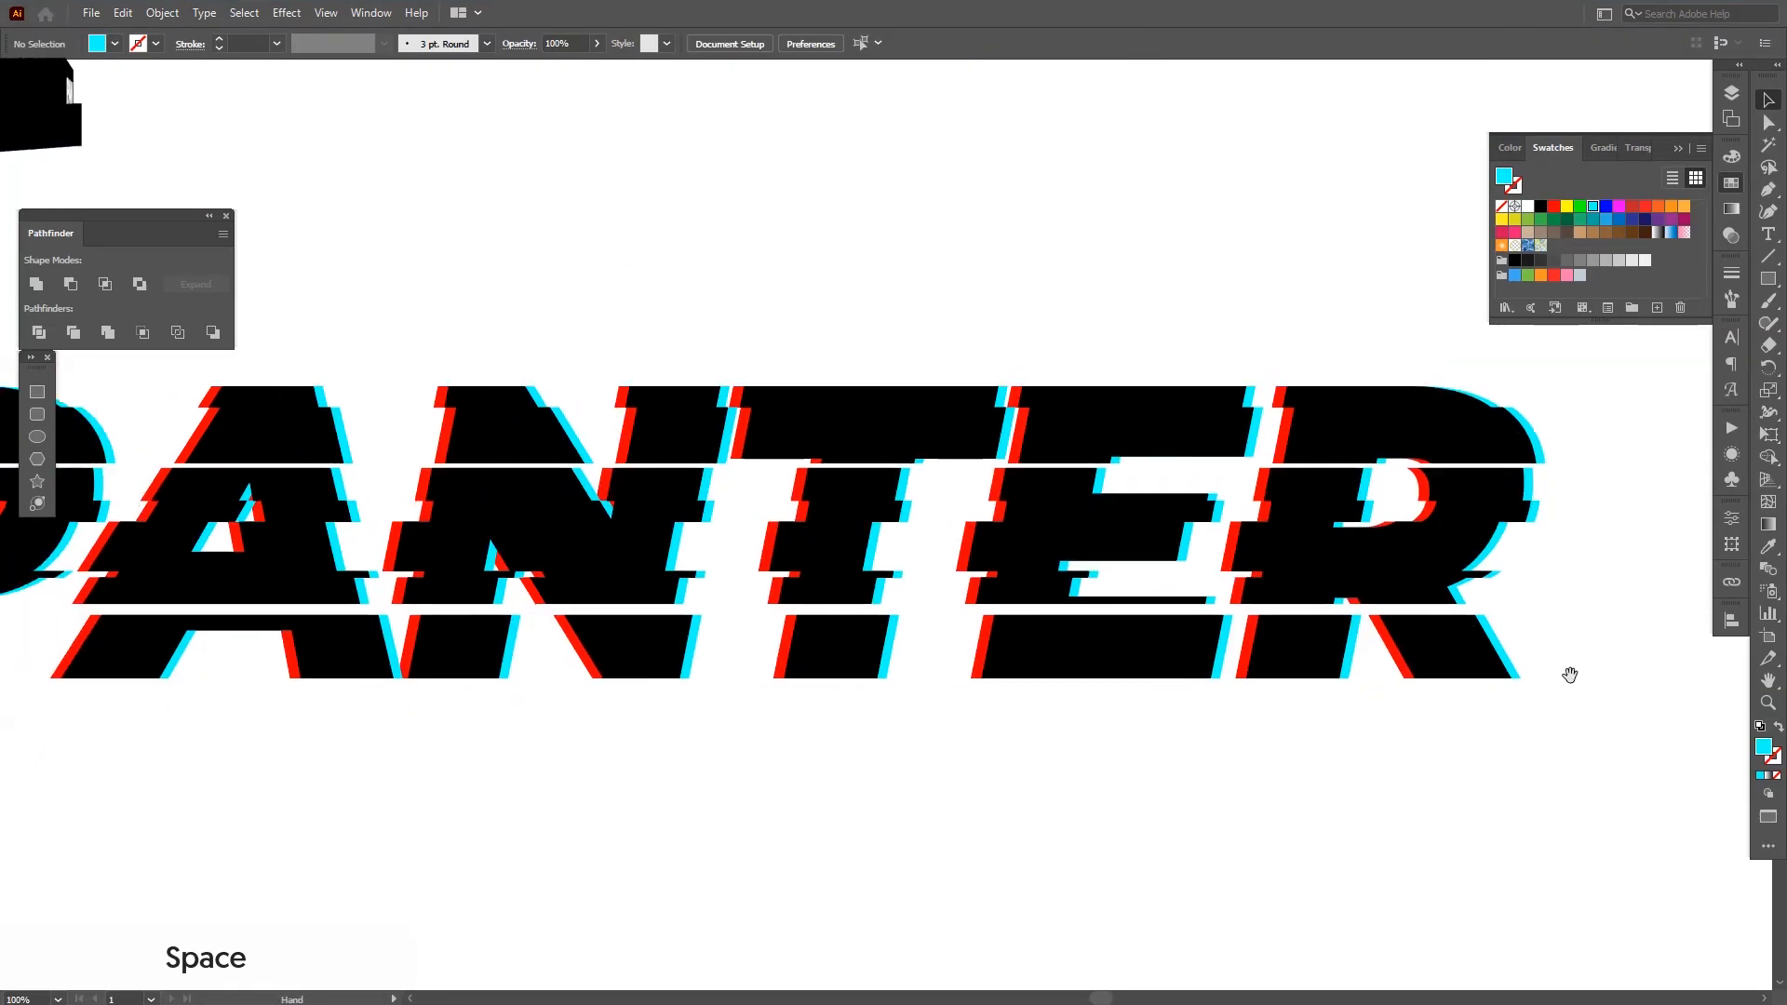
scroll(1514, 638, "down", 2)
scroll(1516, 638, "up", 2)
mouse_move(1426, 654)
left_mouse_down()
mouse_move(1440, 659)
mouse_move(1417, 662)
left_mouse_up()
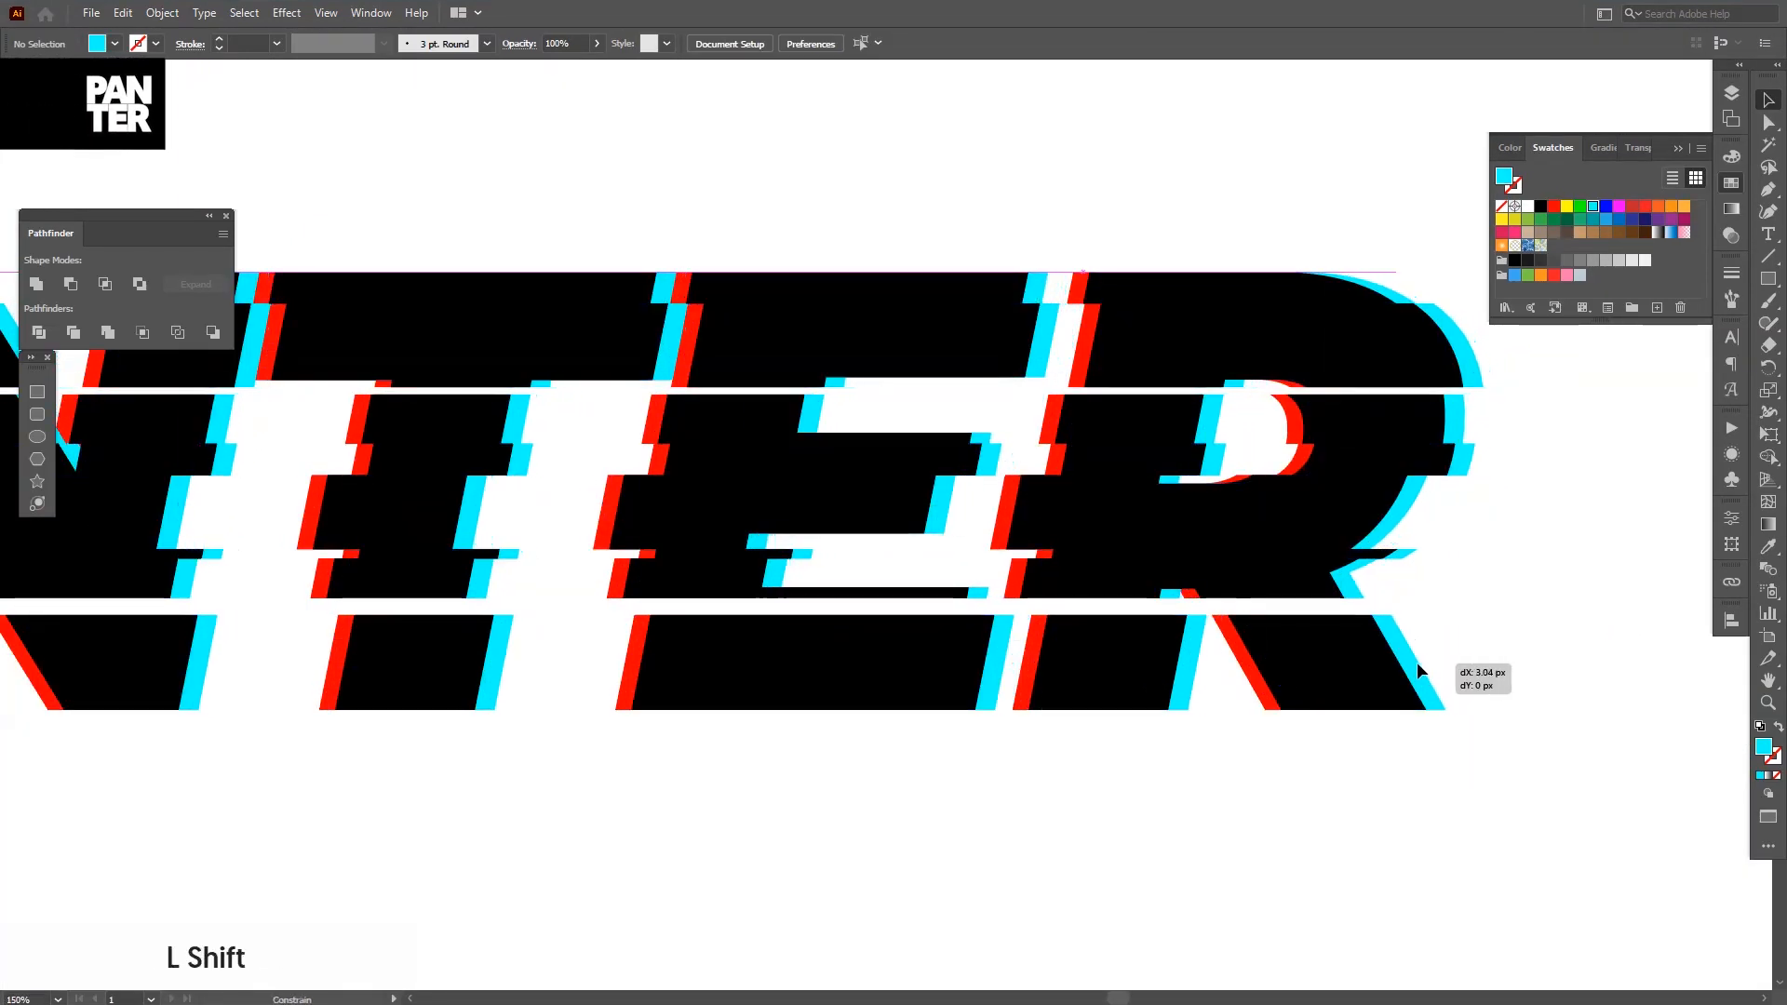
scroll(849, 774, "down", 2)
scroll(888, 790, "up", 2)
scroll(488, 637, "up", 1)
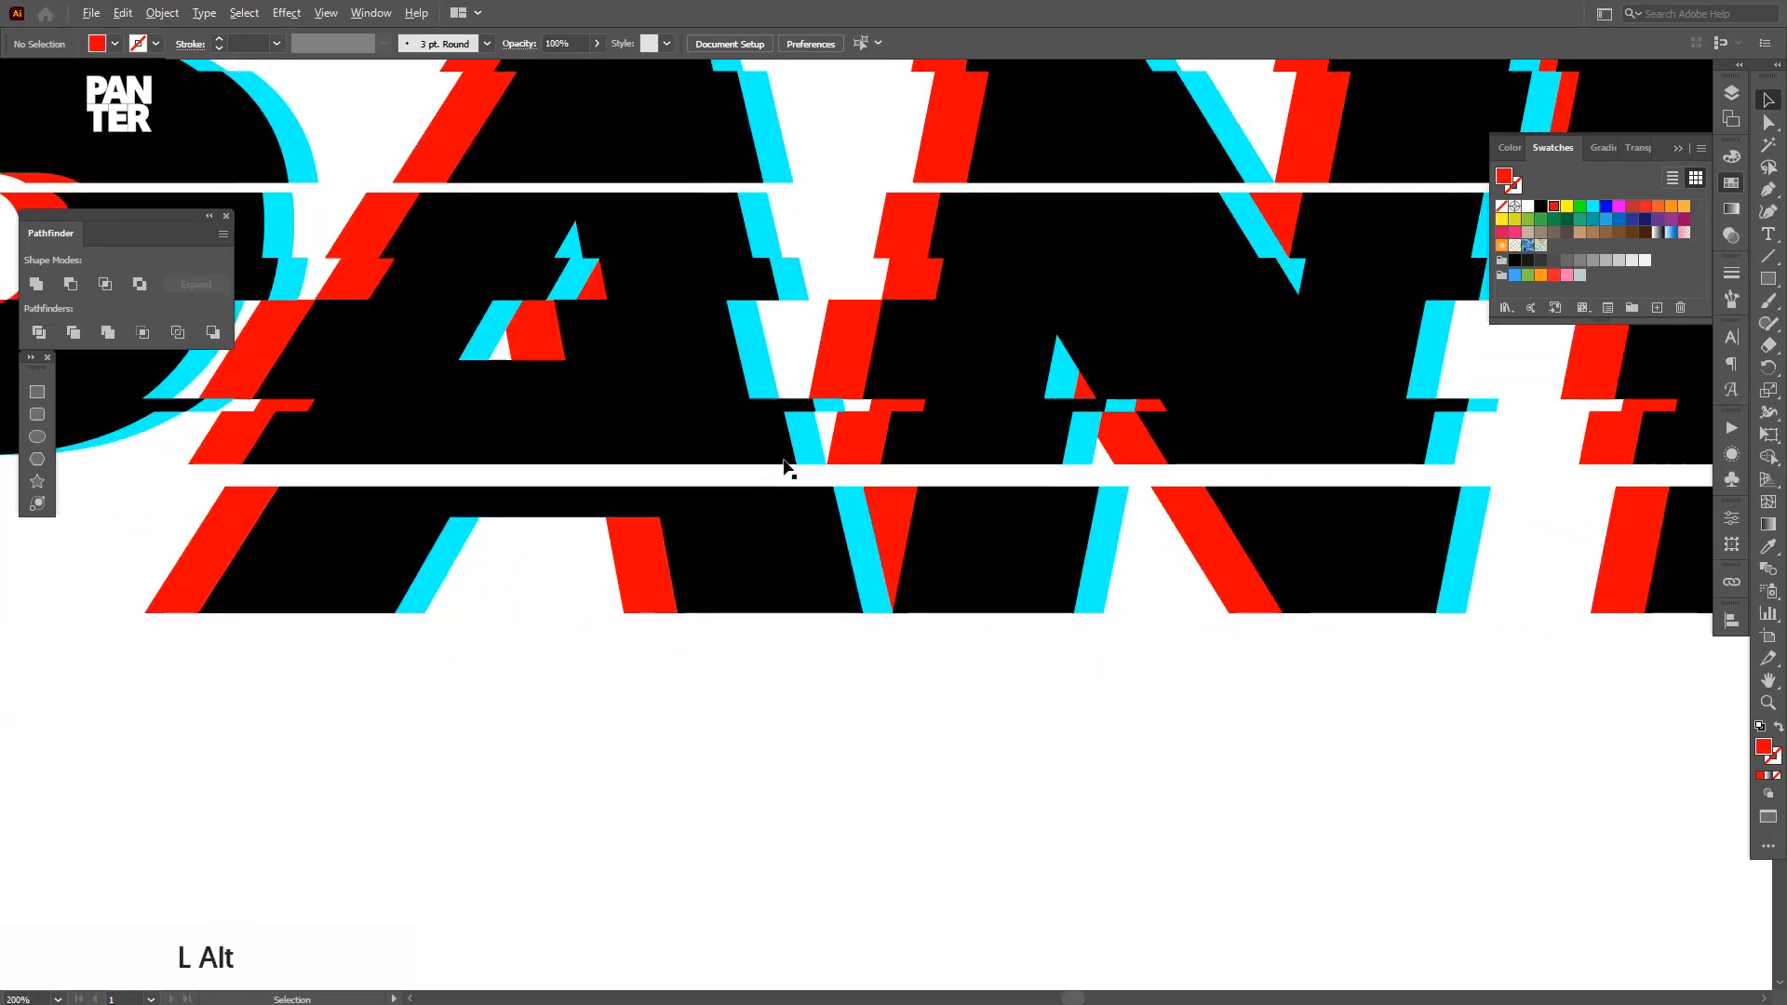
scroll(785, 466, "up", 1)
left_click(880, 534)
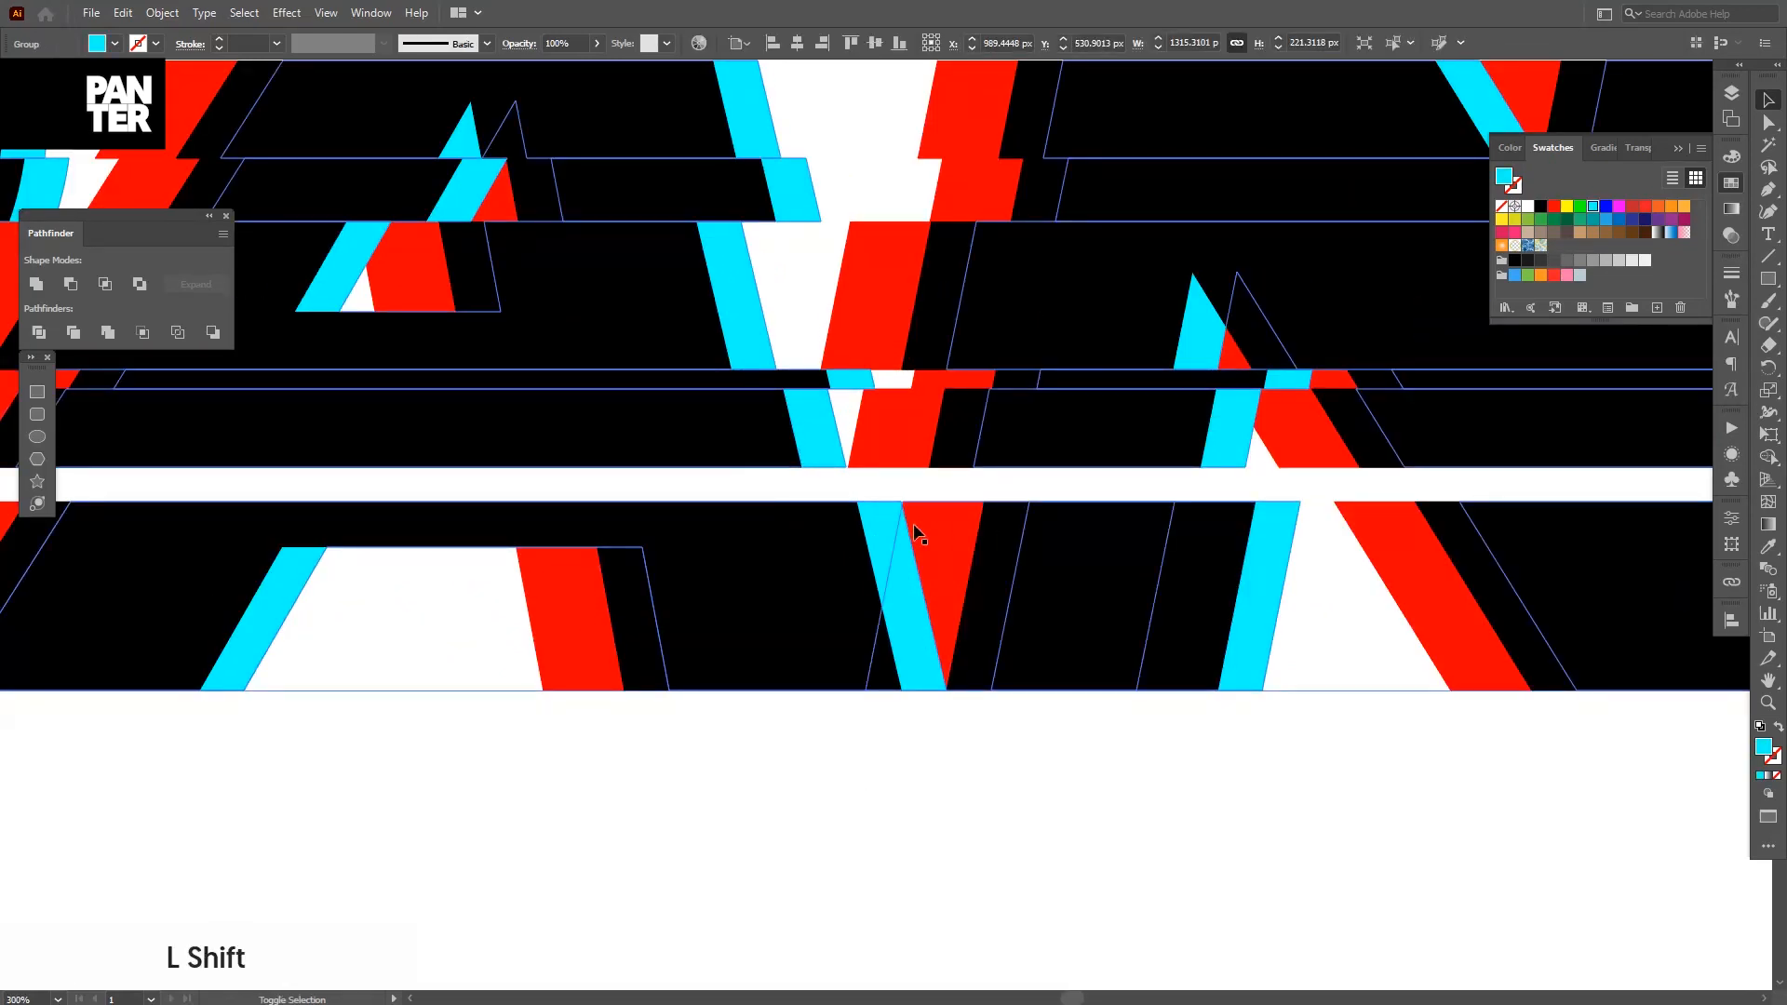
Set the cyan group's Transparency blend mode to Multiply, then Lighten, and deselect
left_click(924, 522, "shift")
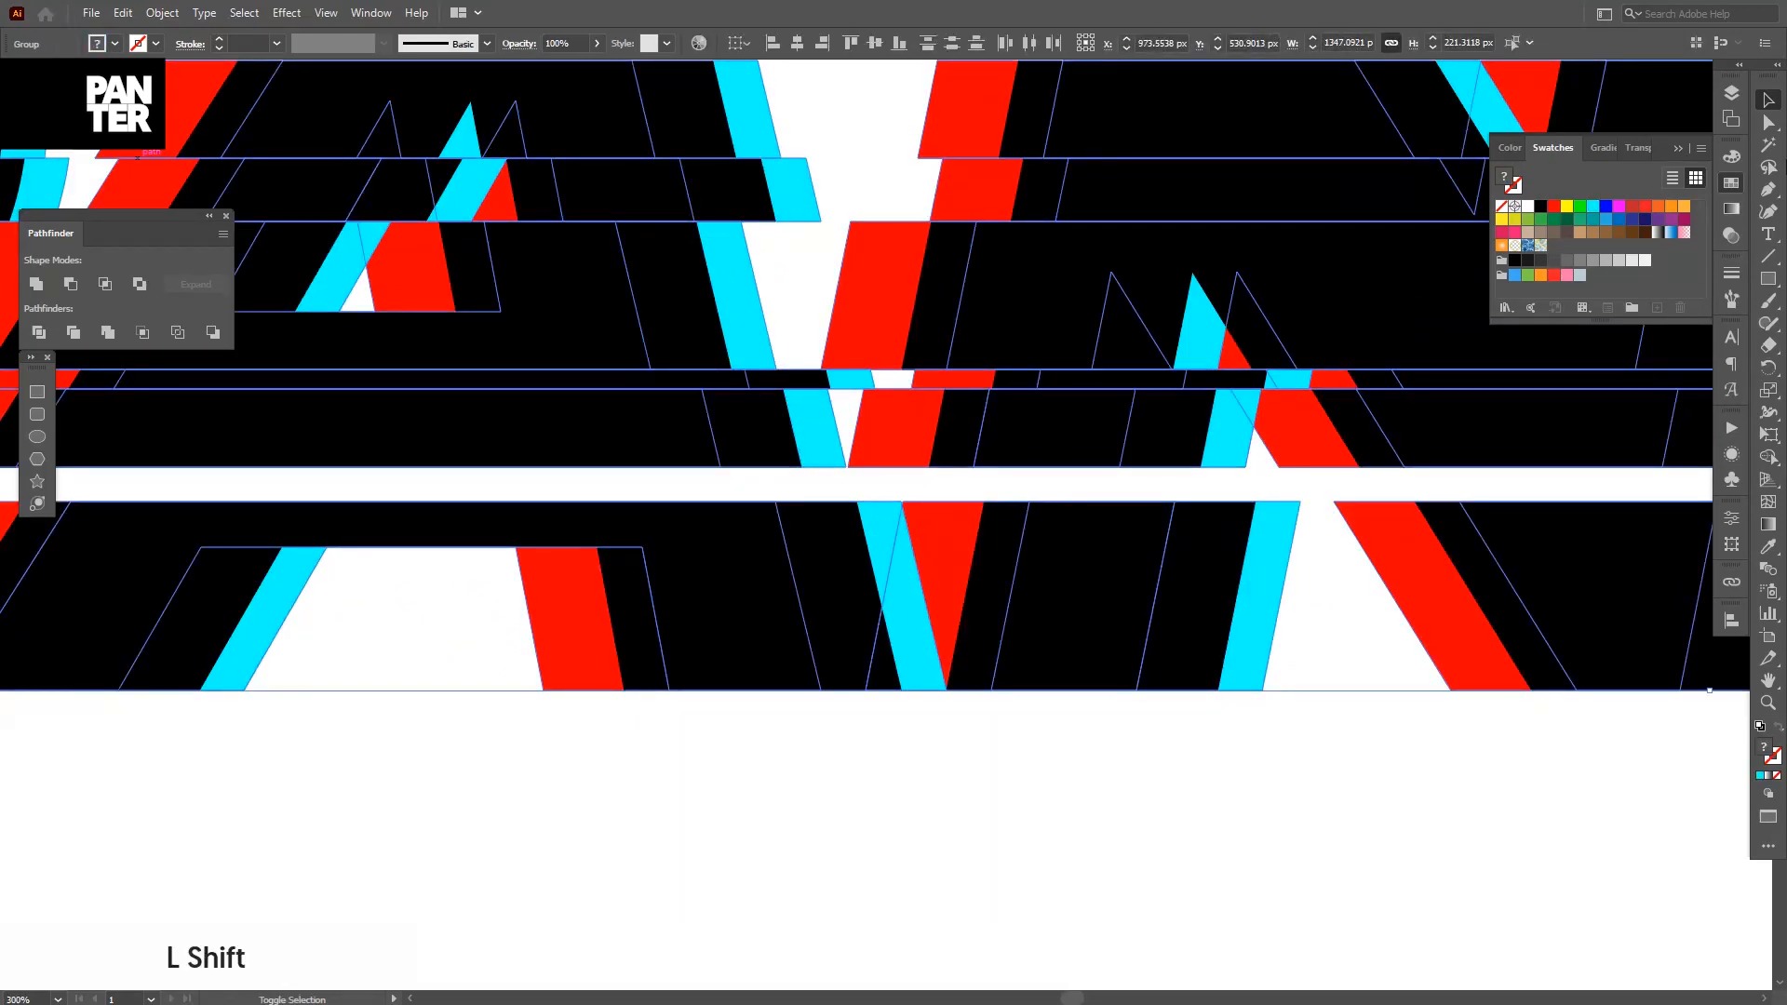
left_click(1682, 150)
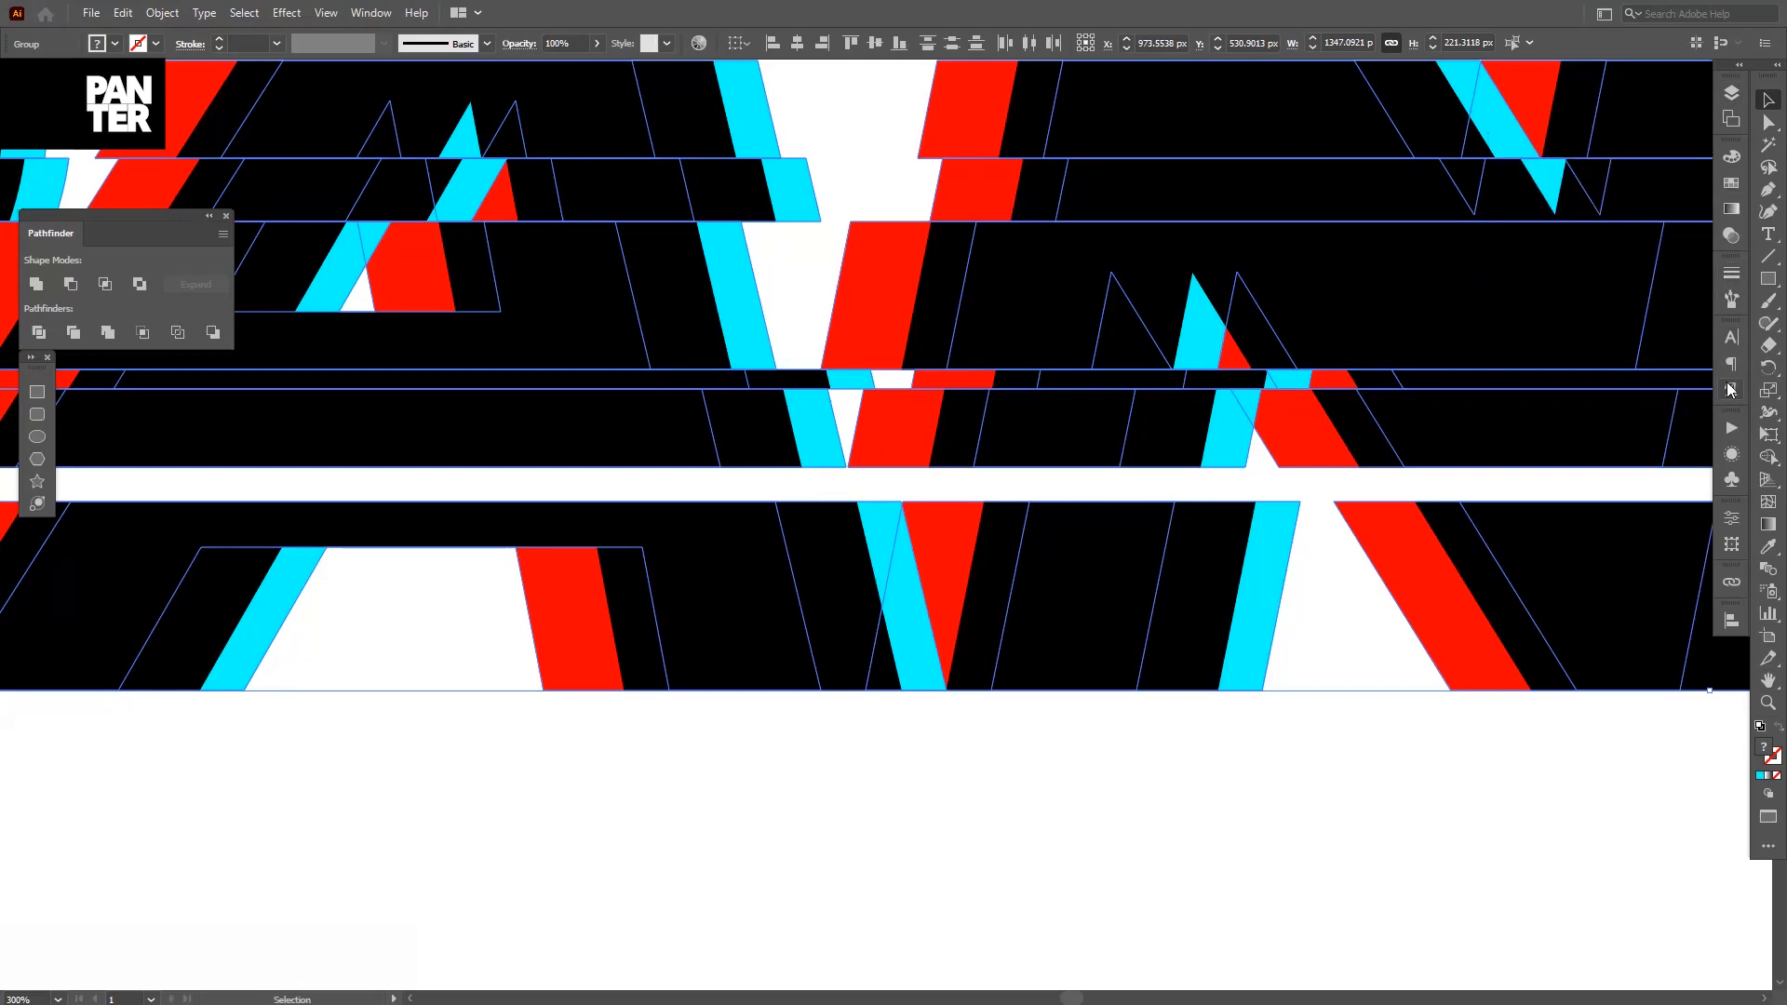
left_click(1729, 238)
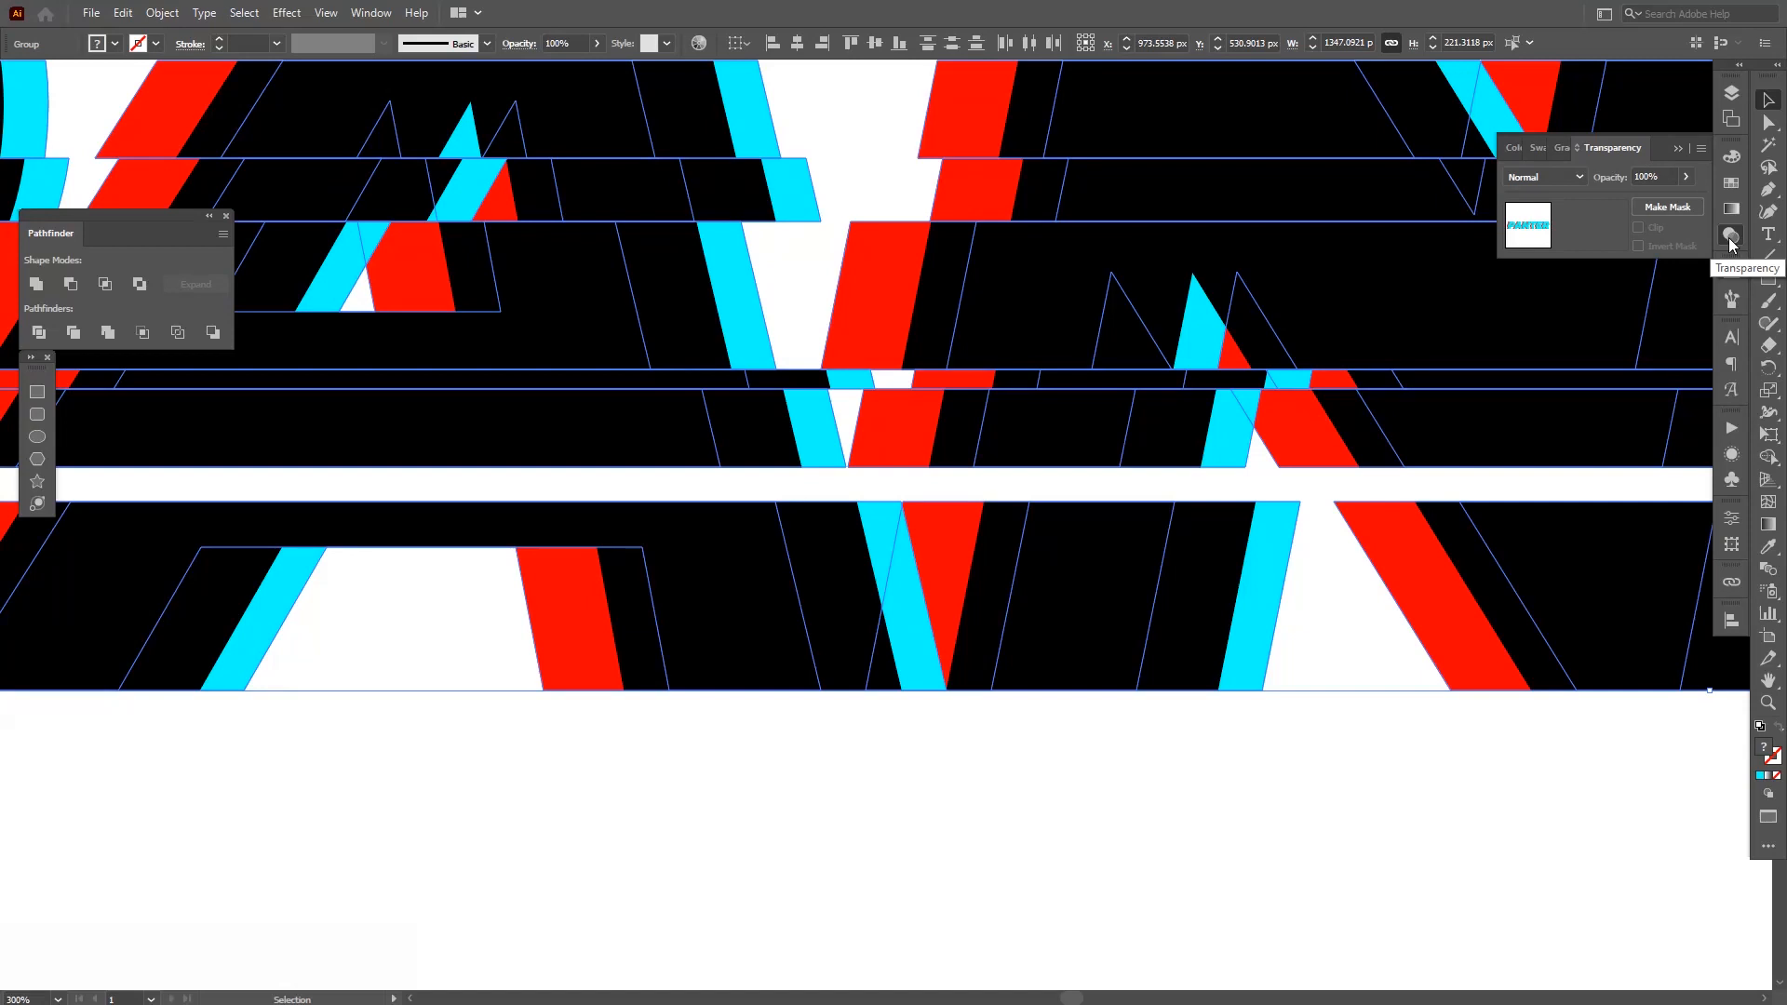
left_click(1544, 178)
left_click(1545, 235)
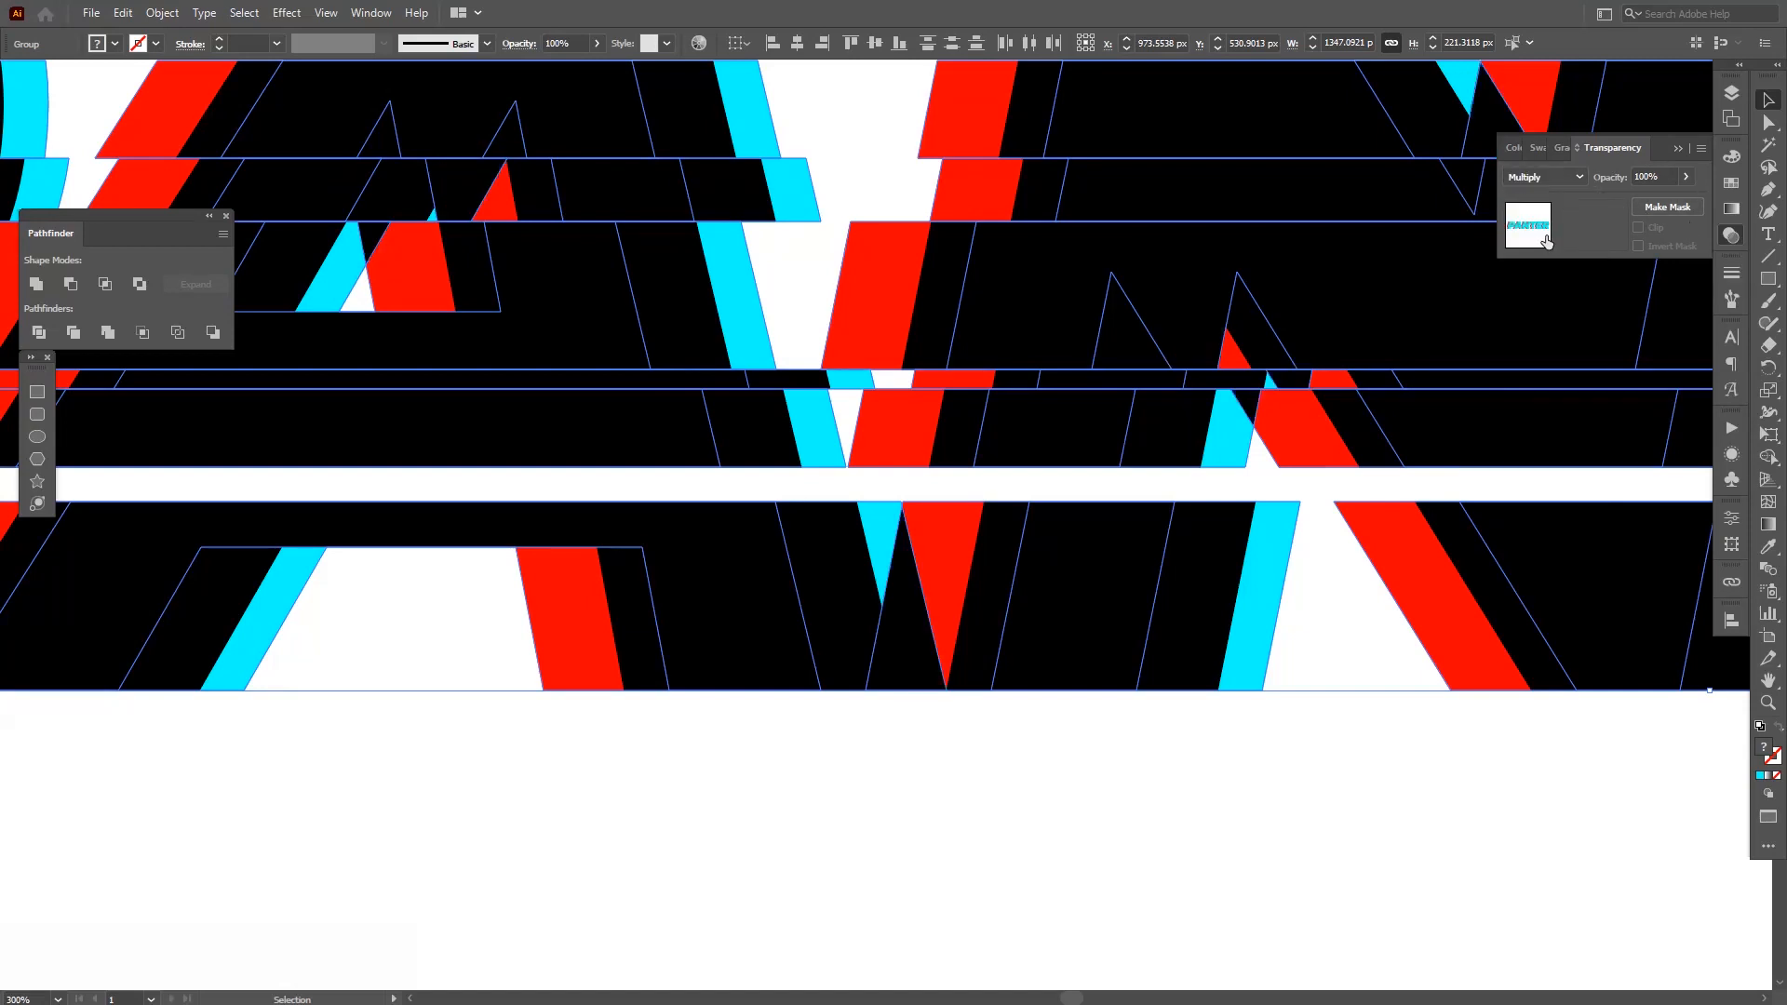
left_click(1544, 178)
left_click(1544, 289)
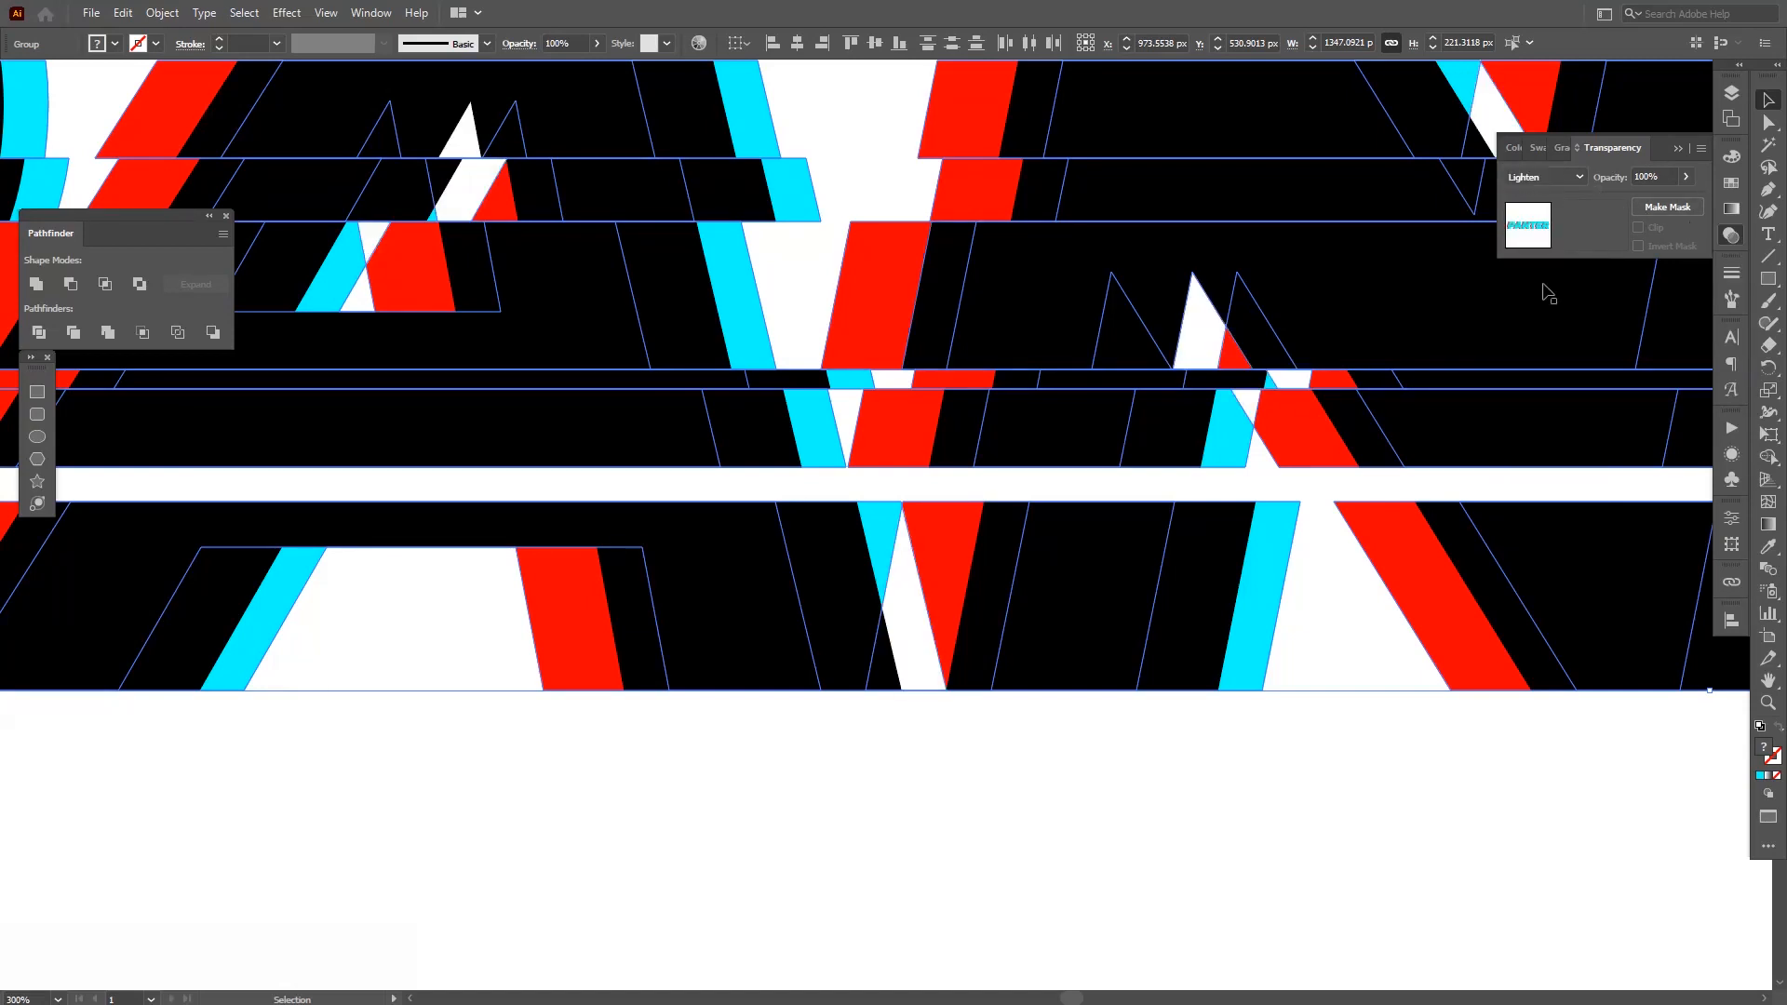
scroll(1353, 655, "down", 5, "alt")
left_click(1354, 655)
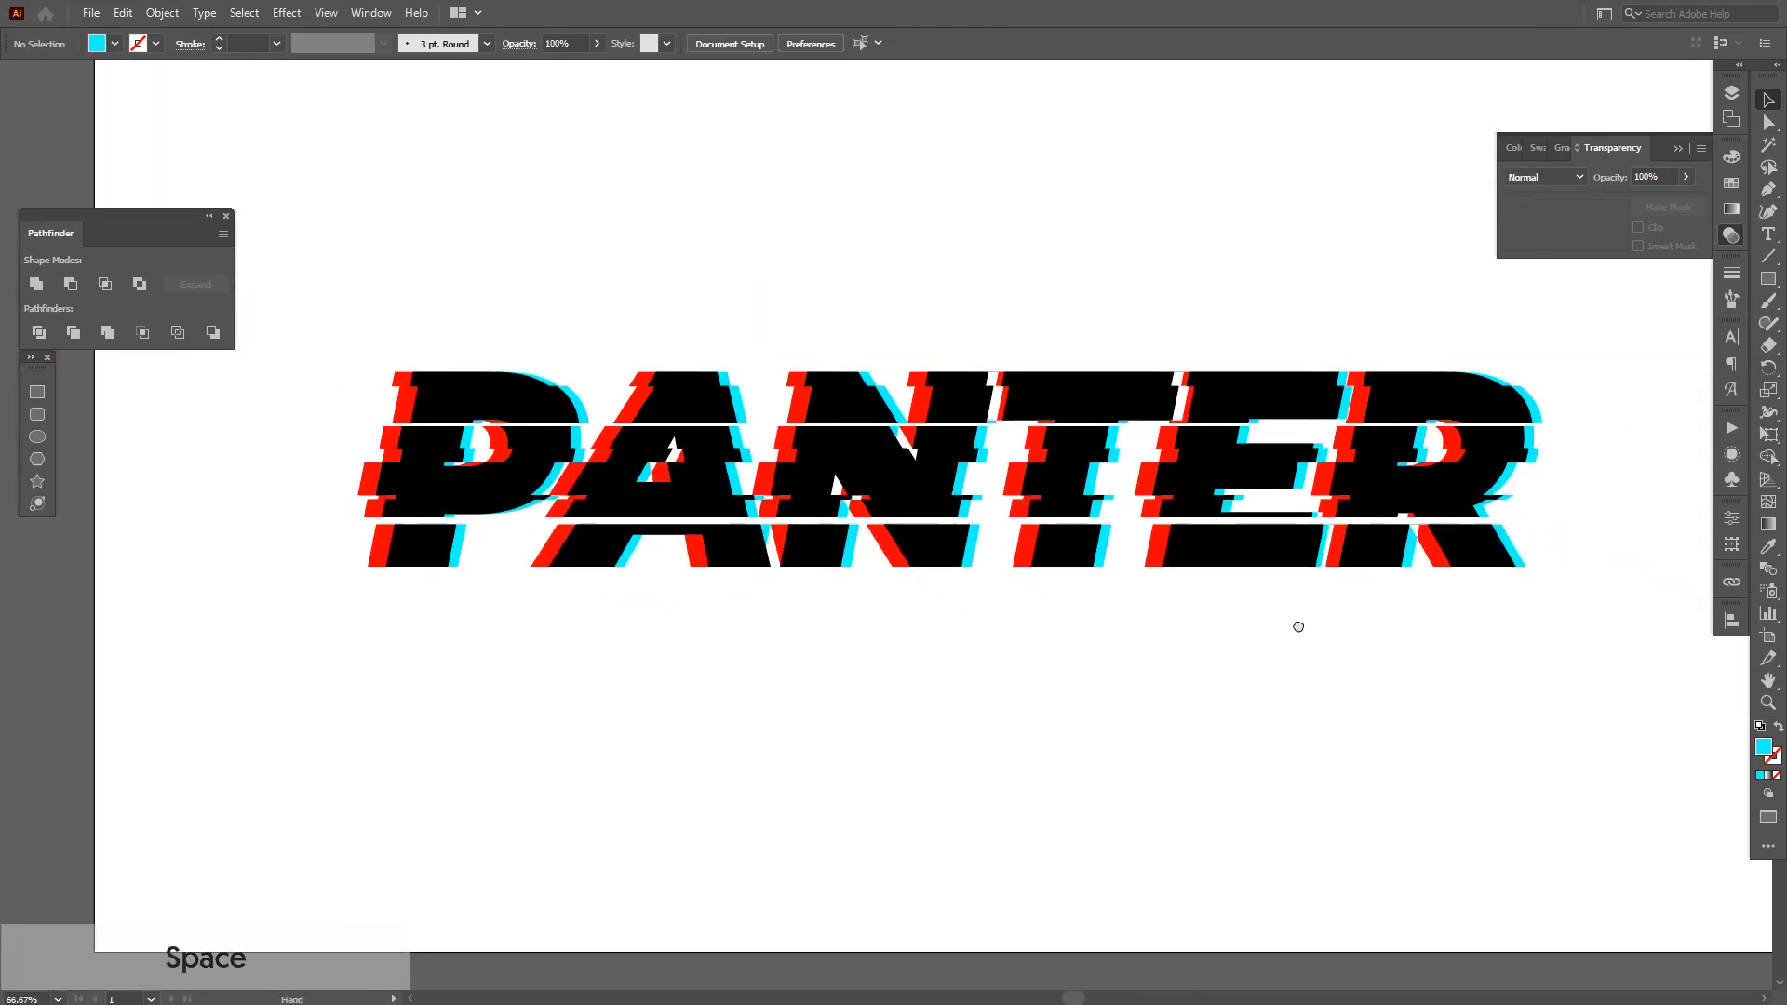
scroll(1291, 622, "up", 3, "alt")
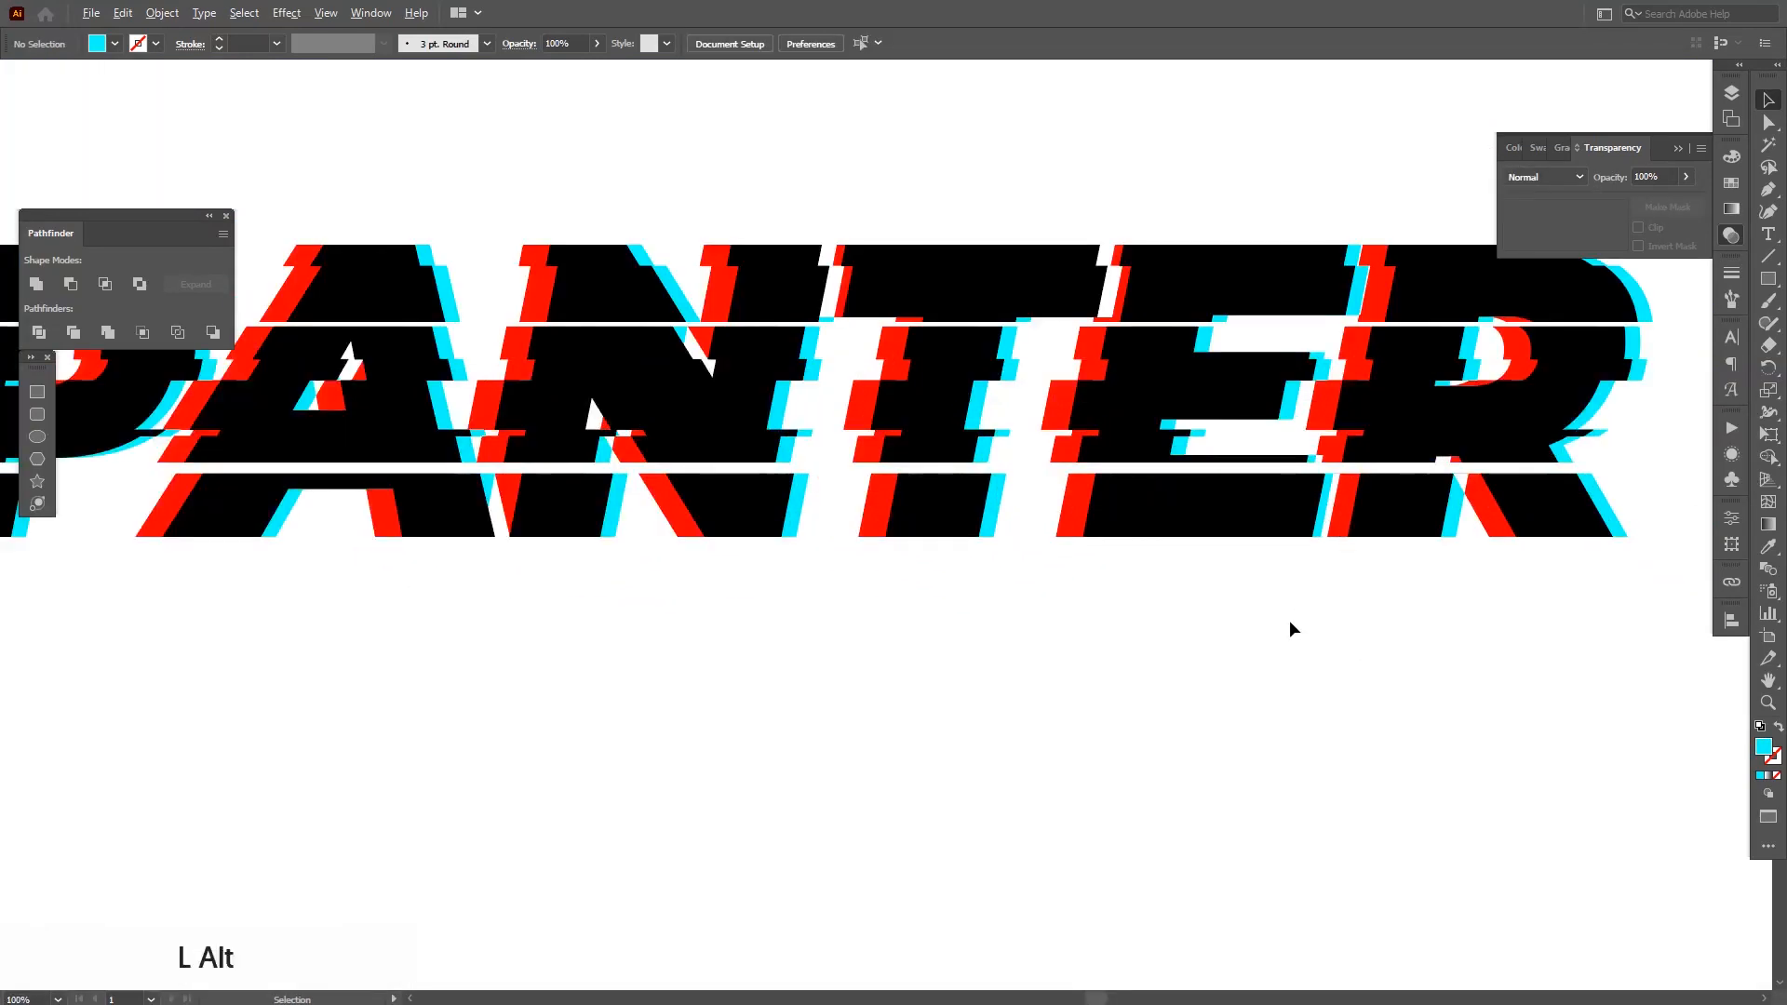
scroll(1290, 621, "down", 3, "alt")
mouse_move(1265, 621)
left_mouse_down()
mouse_move(1241, 619)
mouse_move(1255, 657)
left_mouse_up()
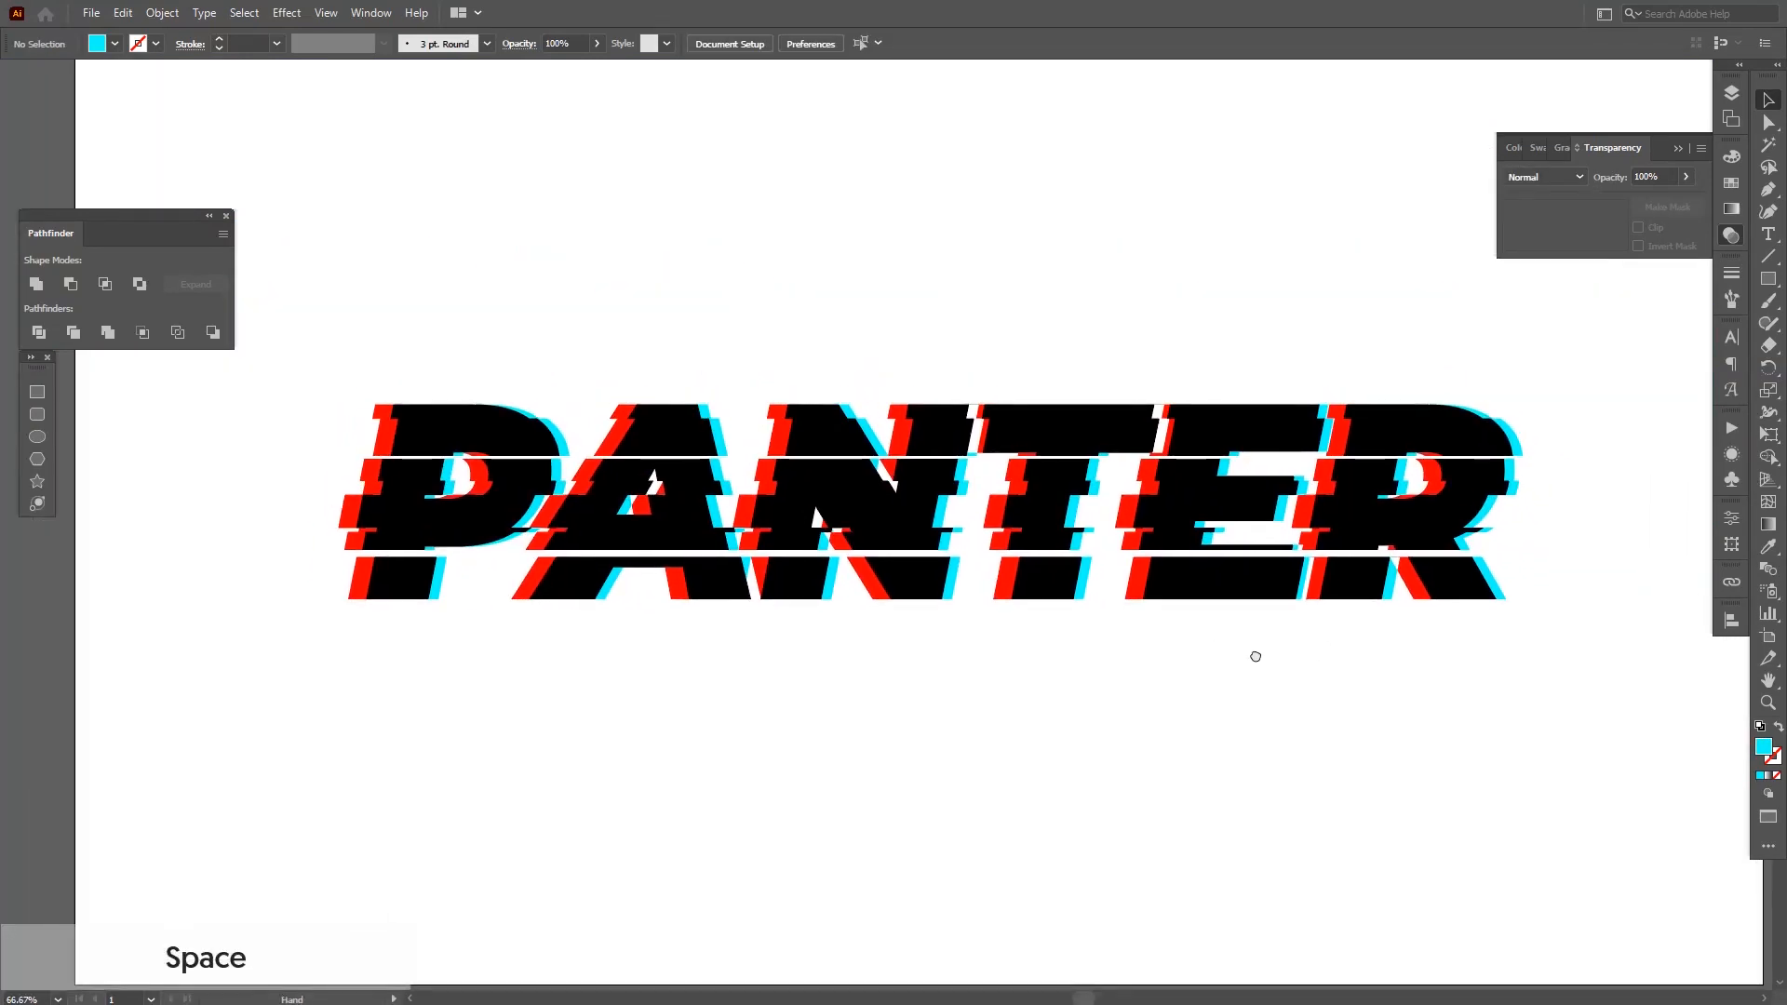